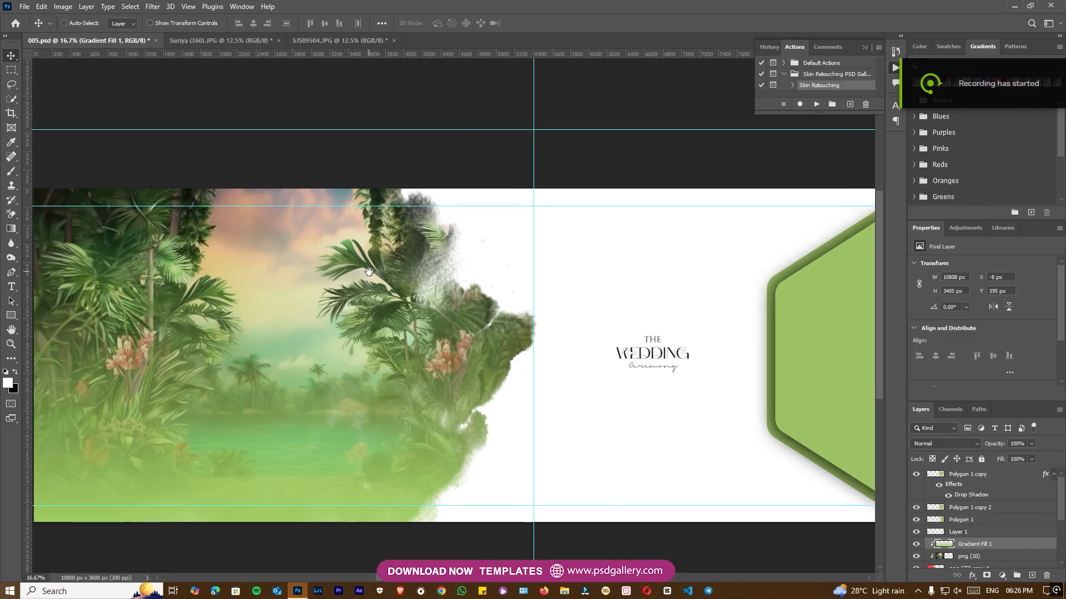
- Clear the canvas guides from the wedding album layout
left_click(188, 7)
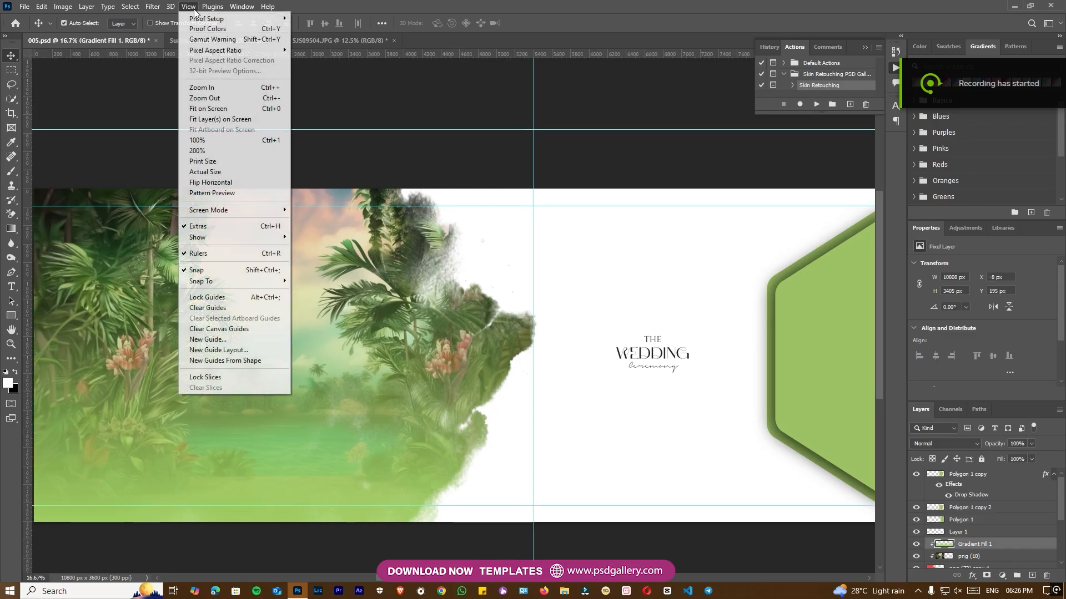
left_click(213, 329)
scroll(347, 309, "left", 3)
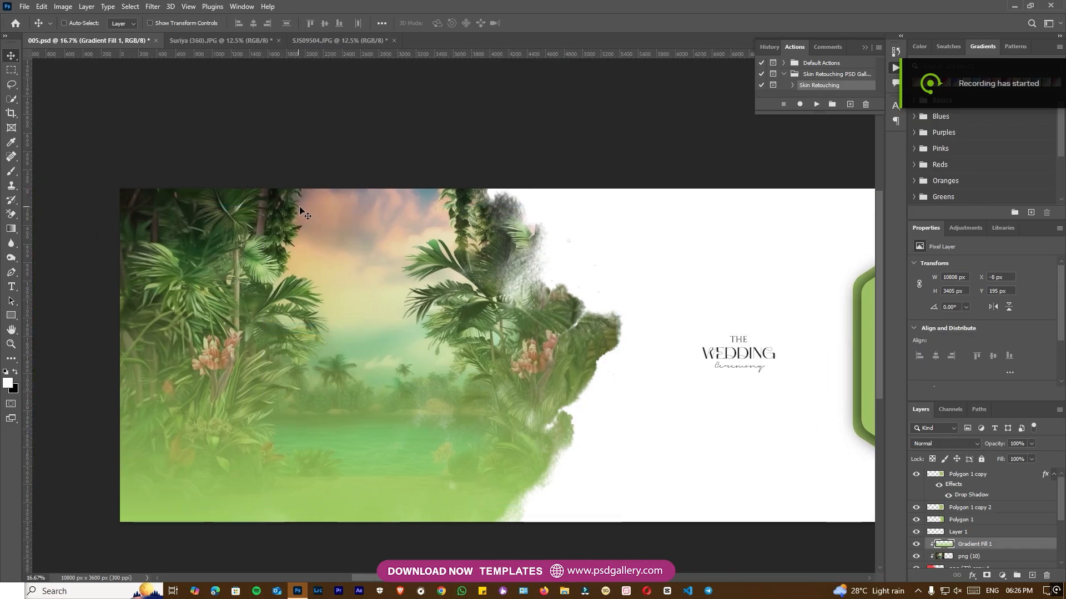
key("ctrl+plus")
- In the couple's portrait document, crop the photo to a tighter frame around the bride and groom
left_click(208, 41)
key("c")
left_click_drag(262, 167, 511, 499)
key("Return")
key("ctrl+plus")
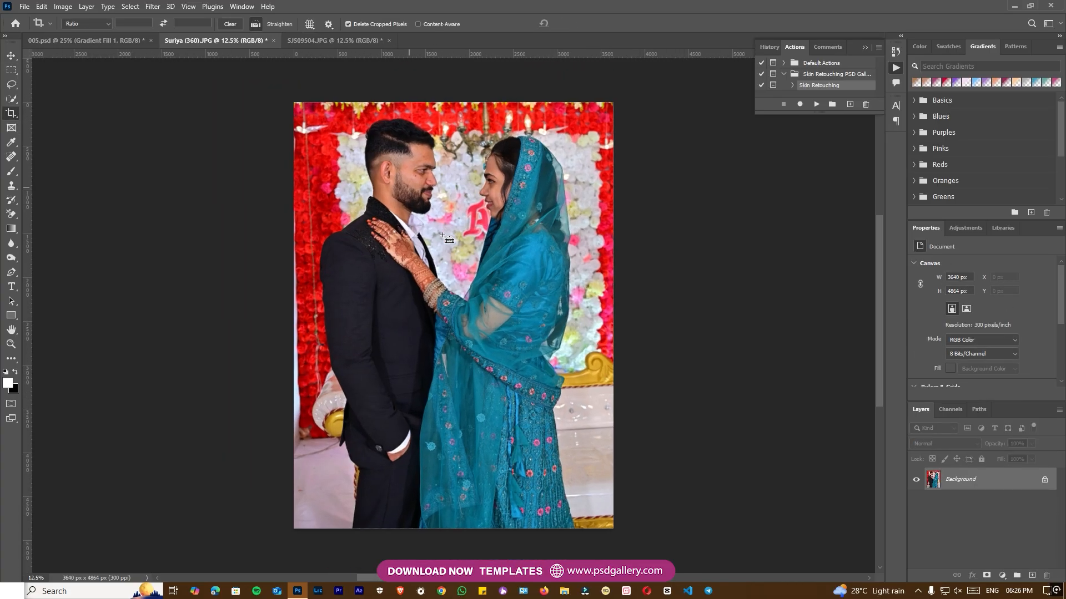
- Select the bride and groom in the cropped photo using Quick Selection with Select Subject
key("ctrl+plus")
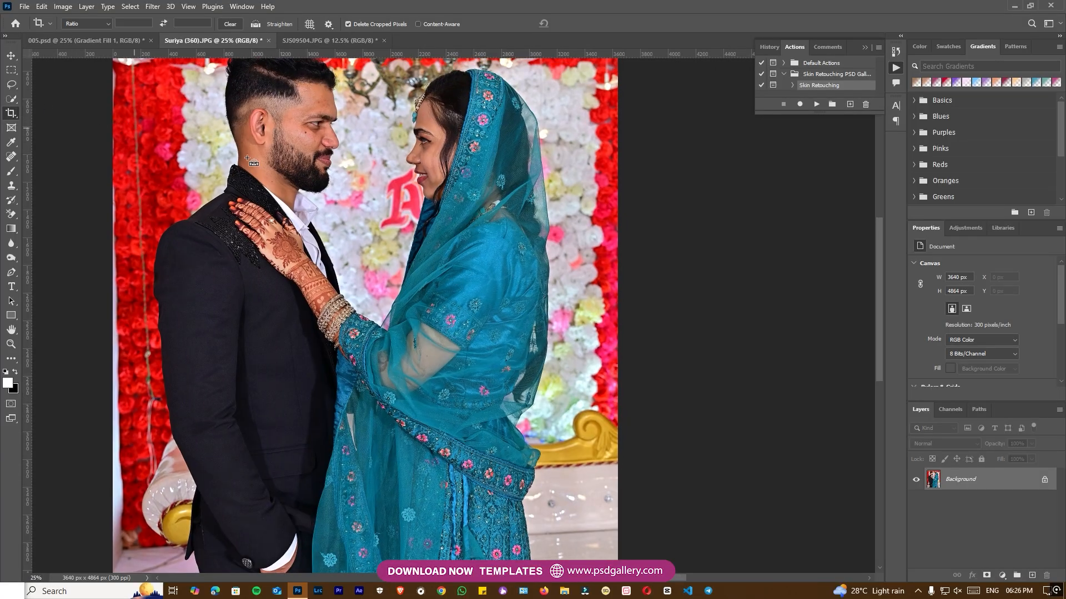
key("ctrl+minus")
key("w")
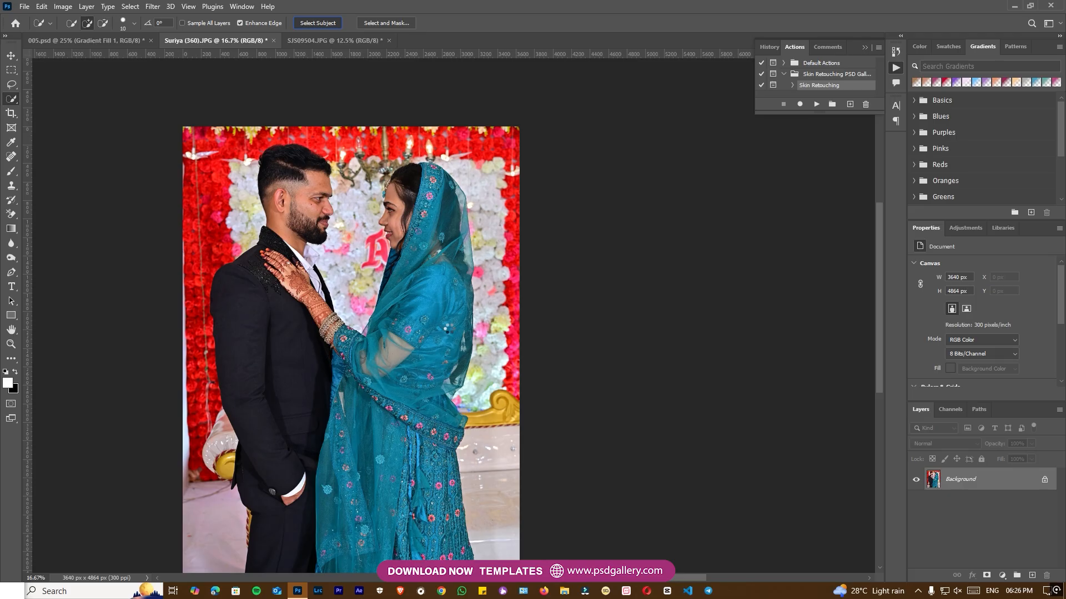
key("ctrl+plus")
mouse_move(364, 468)
left_mouse_down()
mouse_move(381, 378)
mouse_move(381, 478)
left_mouse_up()
key("ctrl+plus")
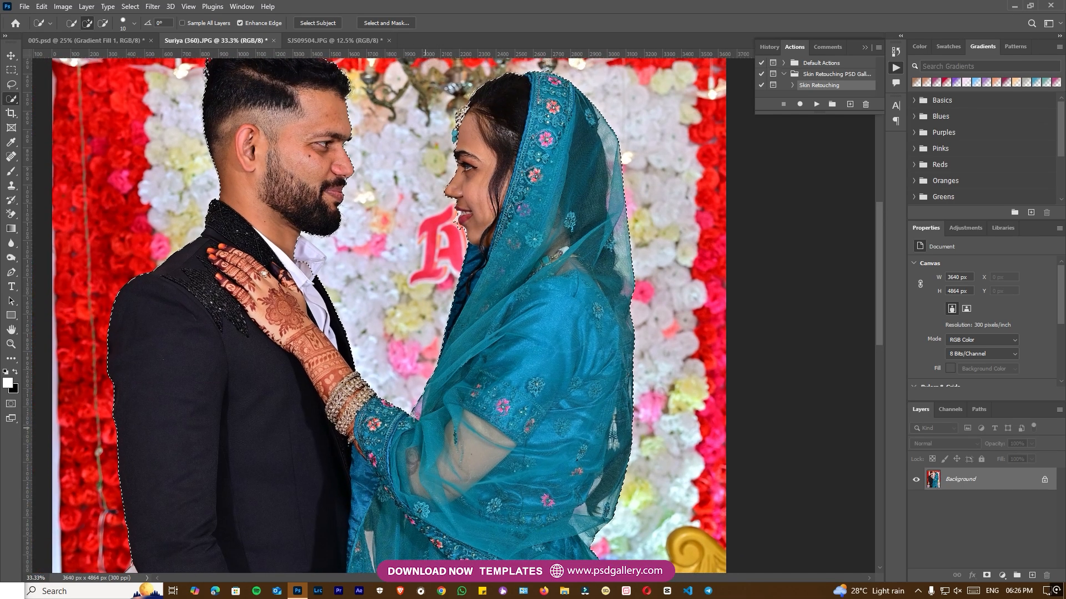
- Enlarge the Quick Selection brush to 30 and add the groom's white shirt collar to the selection
key("ctrl+plus")
left_click_drag(360, 324, 394, 428)
key("ctrl+plus")
key("]")
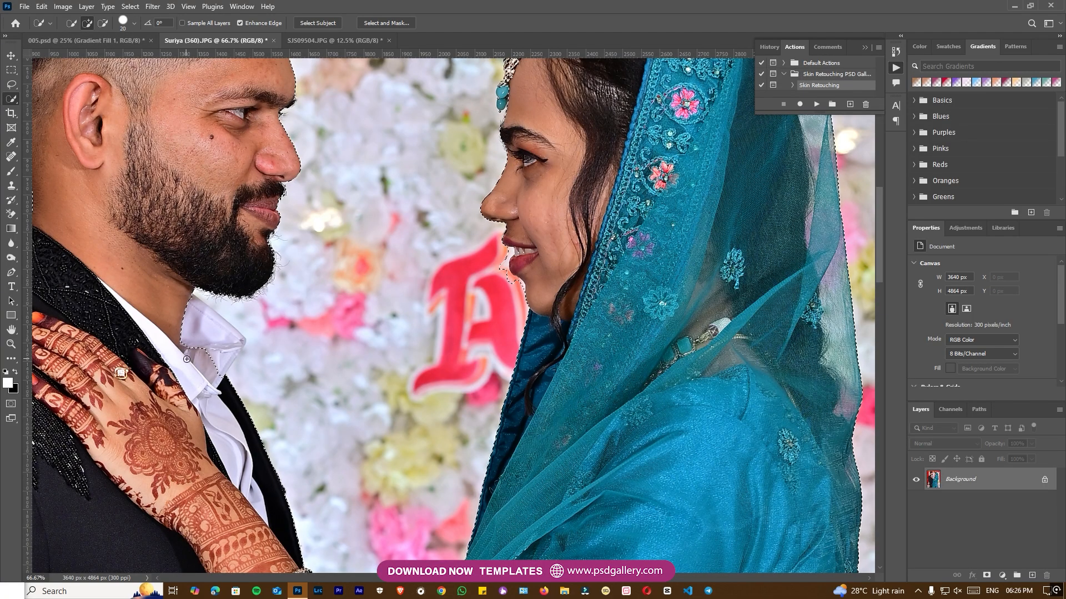
key("]")
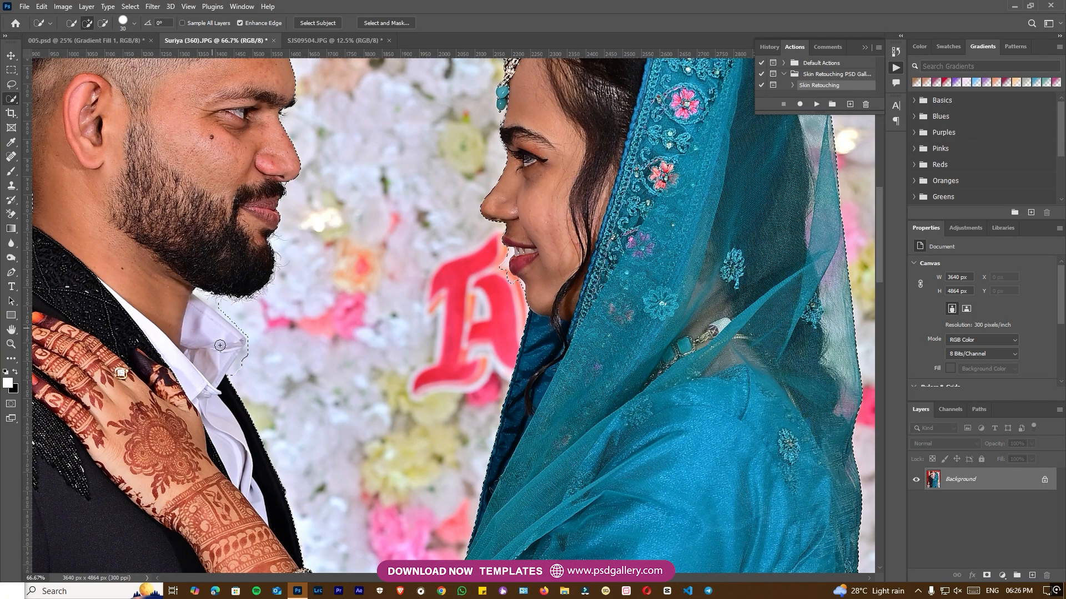
- Add the bride's front hair and forehead jewellery to the couple selection
left_click_drag(222, 249, 191, 359)
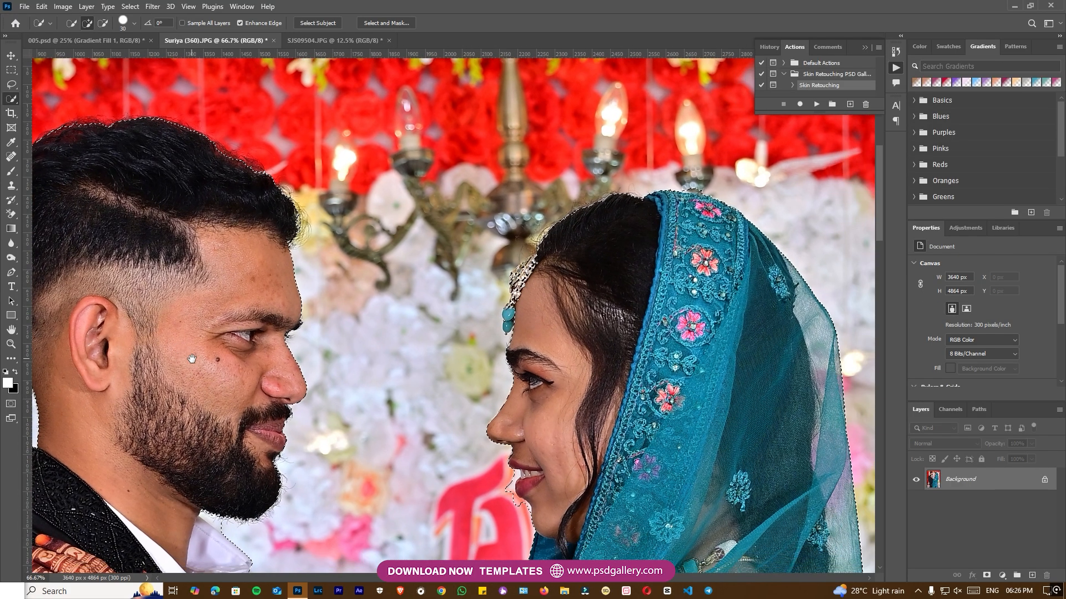
left_click_drag(421, 348, 315, 340)
key("ctrl+plus")
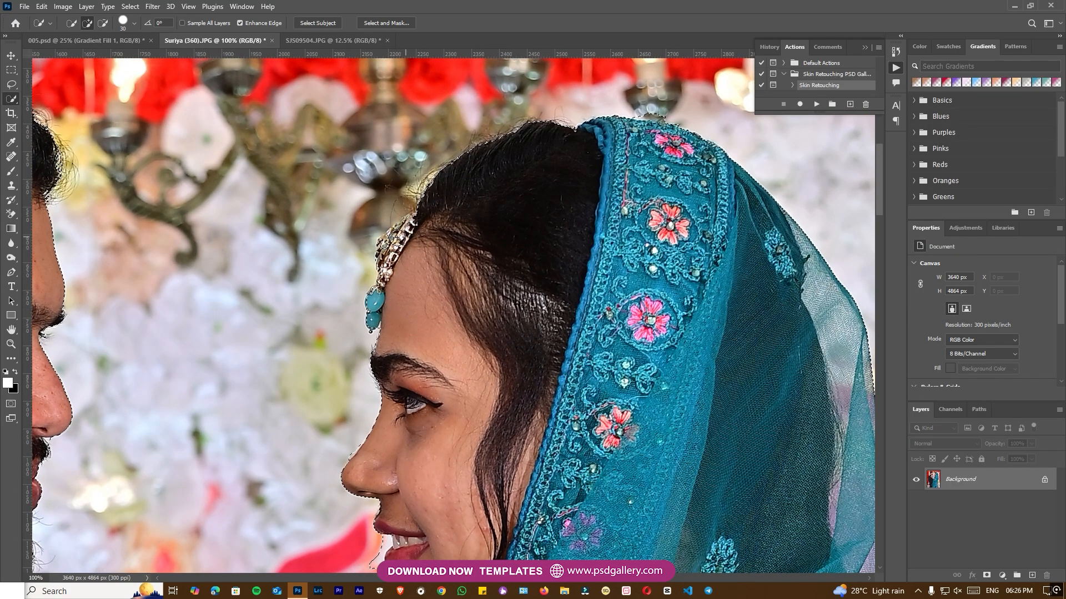
left_click_drag(417, 222, 439, 206)
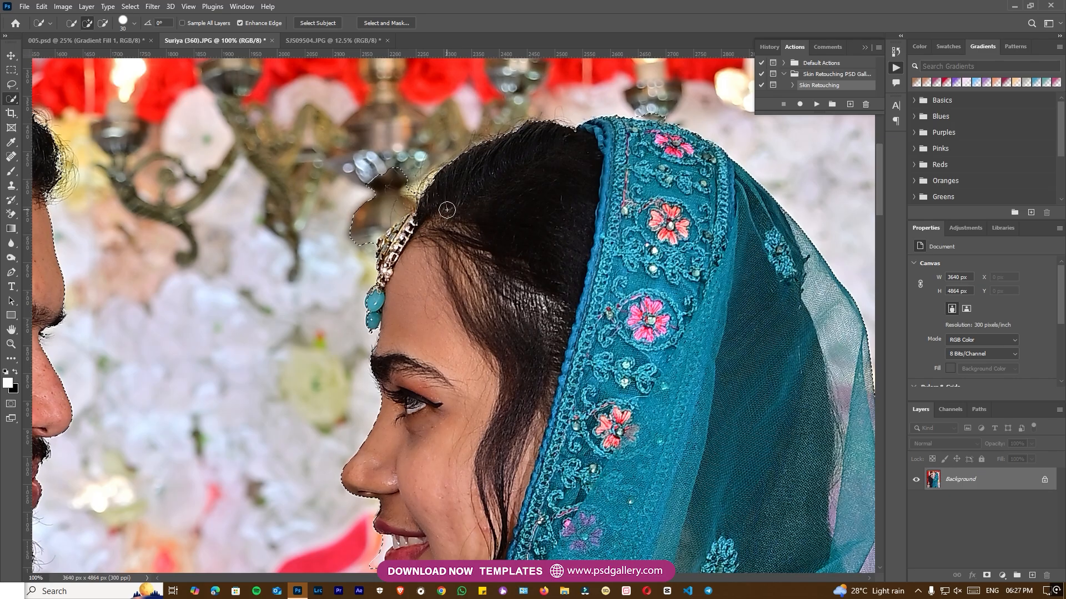
- Check the rest of the couple's selection edge and copy the selected couple to a new layer
key("ctrl+minus")
left_click_drag(566, 408, 528, 262)
key("ctrl+minus")
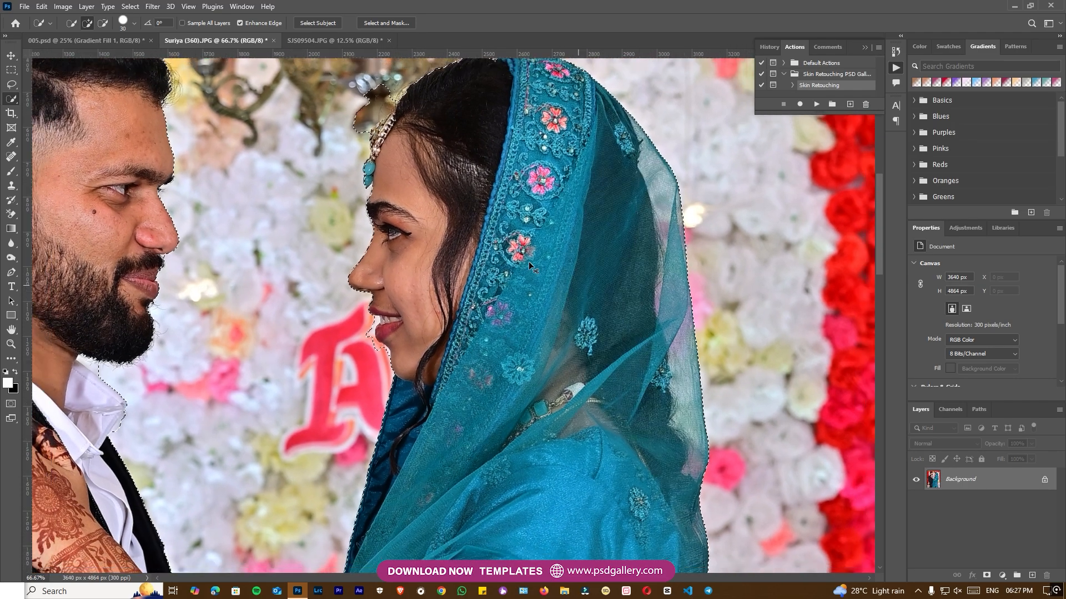
left_click_drag(460, 371, 477, 225)
left_click_drag(392, 363, 477, 218)
key("ctrl+minus")
key("ctrl+minus")
left_click_drag(417, 329, 432, 207)
key("ctrl+j")
- Move the cut-out couple into 005.psd and scale it to about 2277 × 3627 px over the jungle background
key("v")
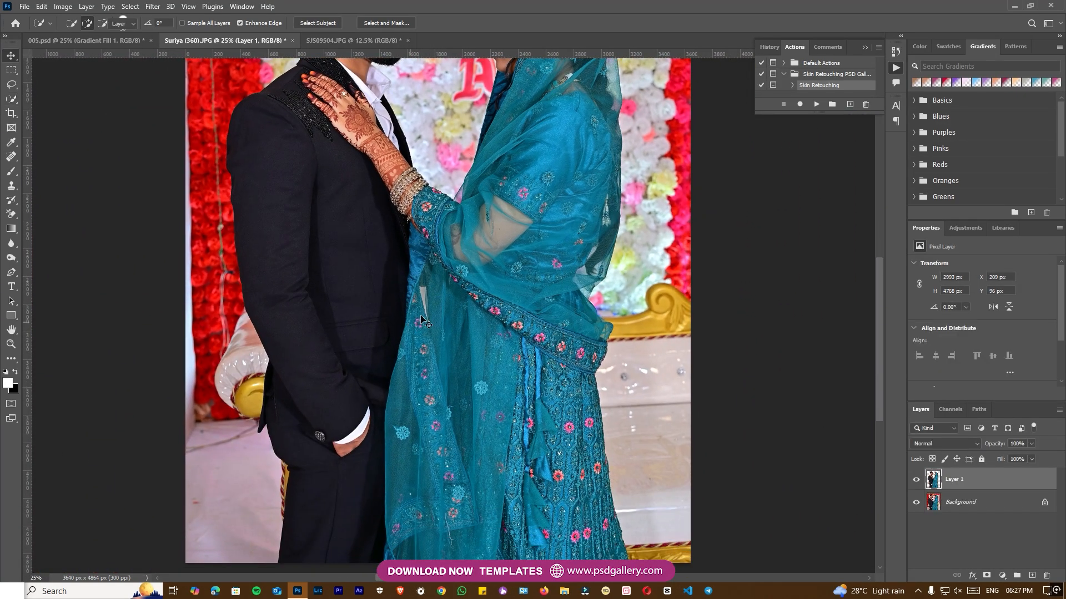
left_click_drag(385, 255, 328, 32)
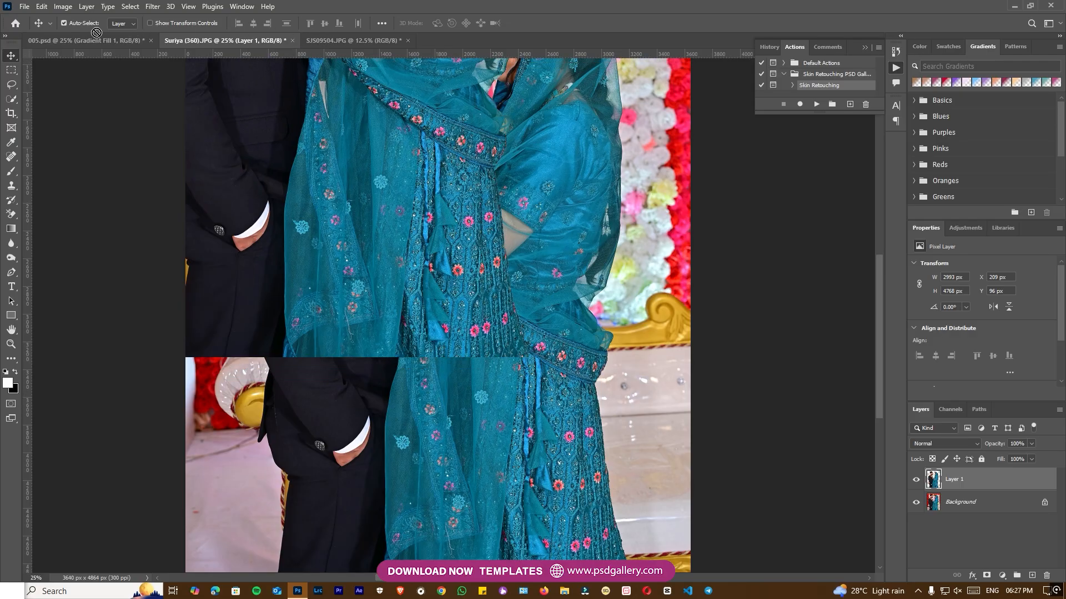
left_click_drag(94, 35, 327, 371)
key("ctrl+minus")
key("ctrl+t")
left_click_drag(427, 148, 368, 248)
left_click_drag(337, 380, 435, 353)
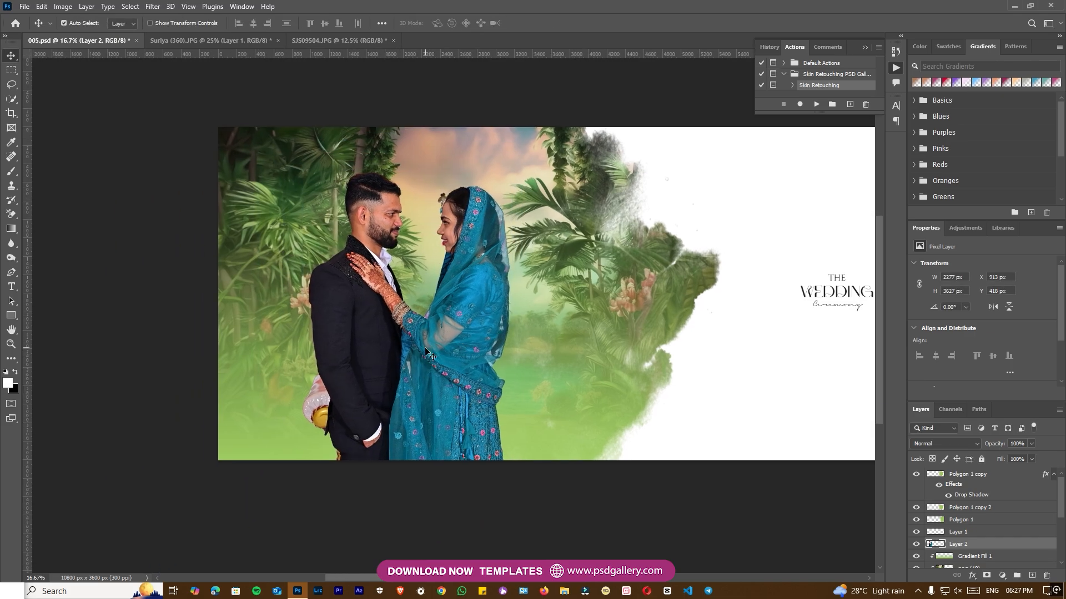
- Set up the Pen tool for outlining the leftover sofa beside the groom's jacket
scroll(427, 352, "up", 2)
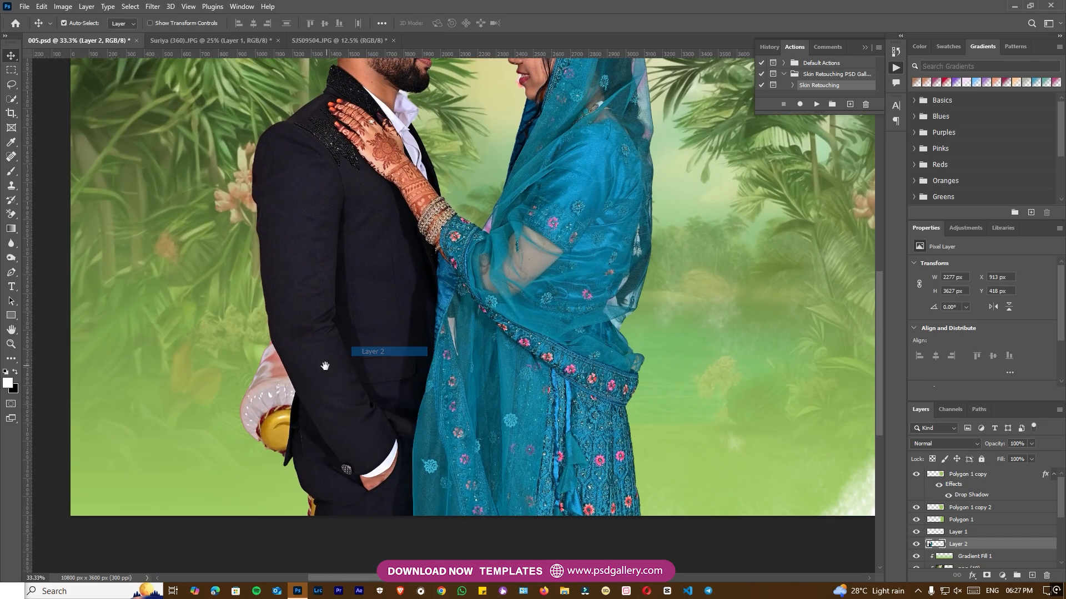
left_click_drag(325, 366, 342, 342)
key("p")
scroll(338, 345, "up", 1)
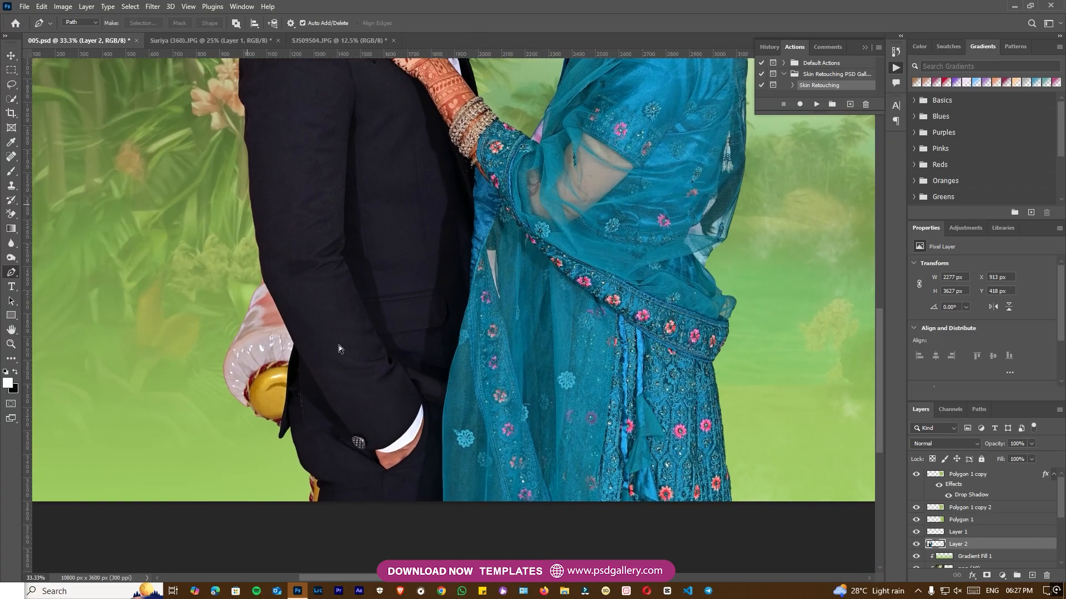
scroll(337, 345, "up", 2)
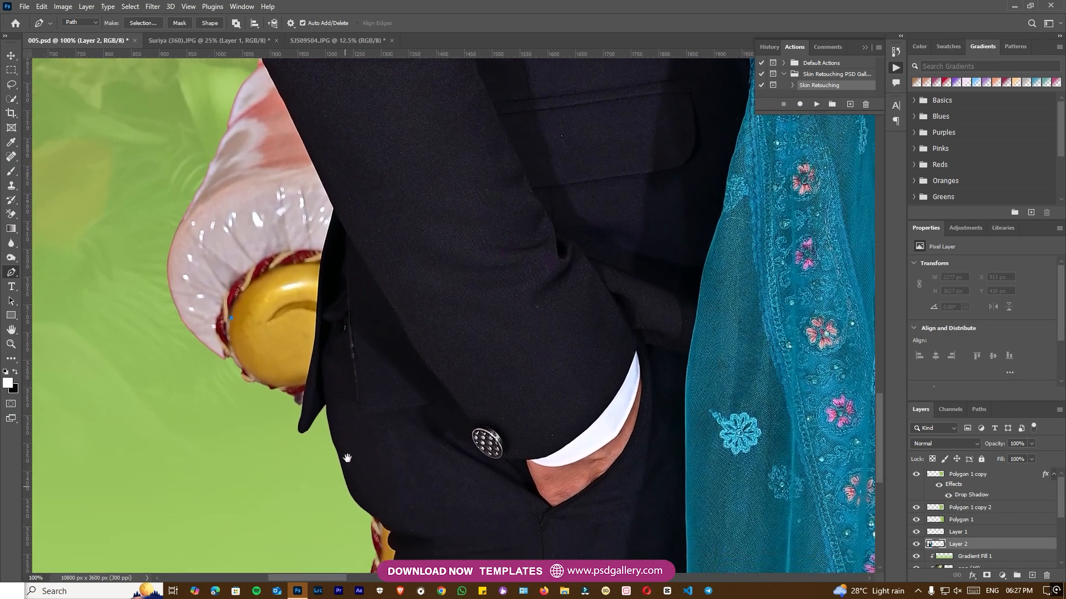
left_click_drag(331, 550, 347, 457)
left_click_drag(252, 451, 310, 487)
left_click_drag(357, 495, 386, 509)
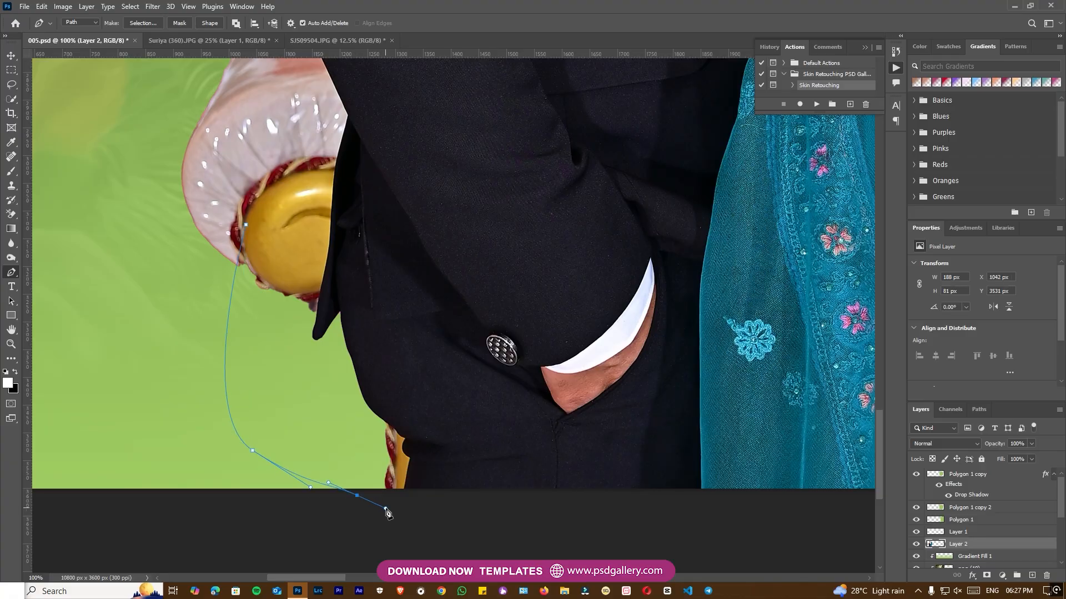
key("ctrl+z")
key("ctrl+z")
key("ctrl+z")
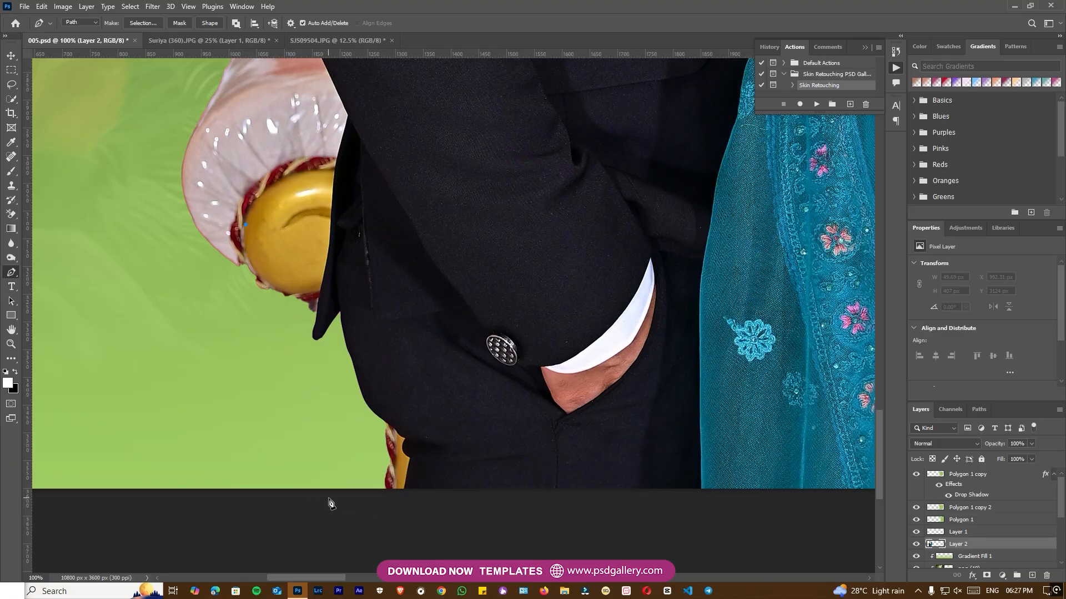
- Trace a pen path from below the canvas along the groom's trouser edge to the jacket hem
mouse_move(293, 477)
left_mouse_down()
mouse_move(325, 506)
mouse_move(360, 512)
left_mouse_up()
left_click_drag(394, 510, 413, 486)
left_click_drag(414, 473, 413, 468)
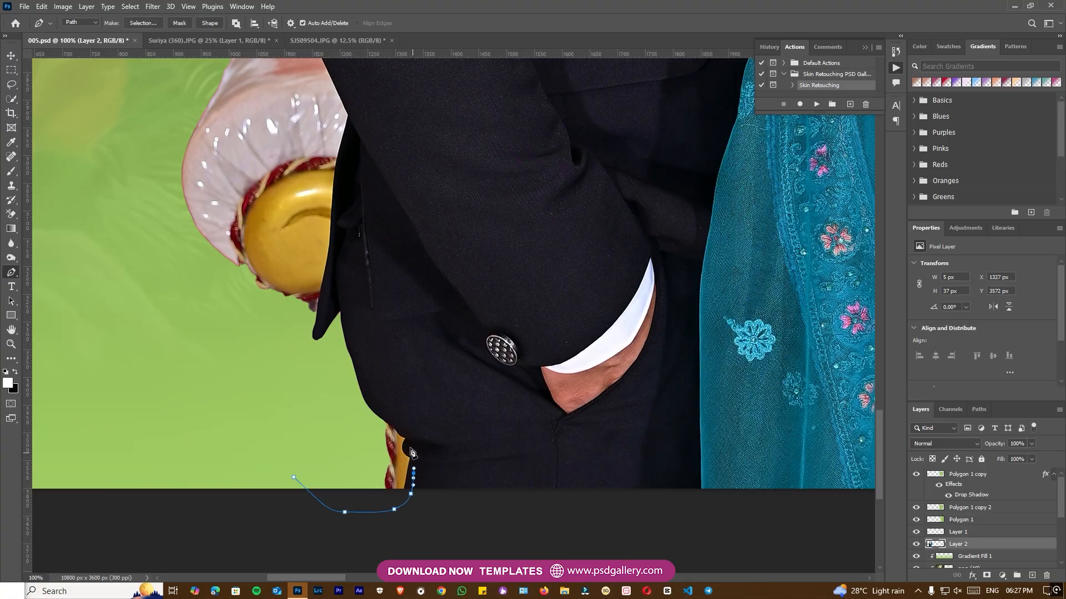
left_click(295, 355)
left_click(295, 345)
left_click_drag(308, 332, 312, 334)
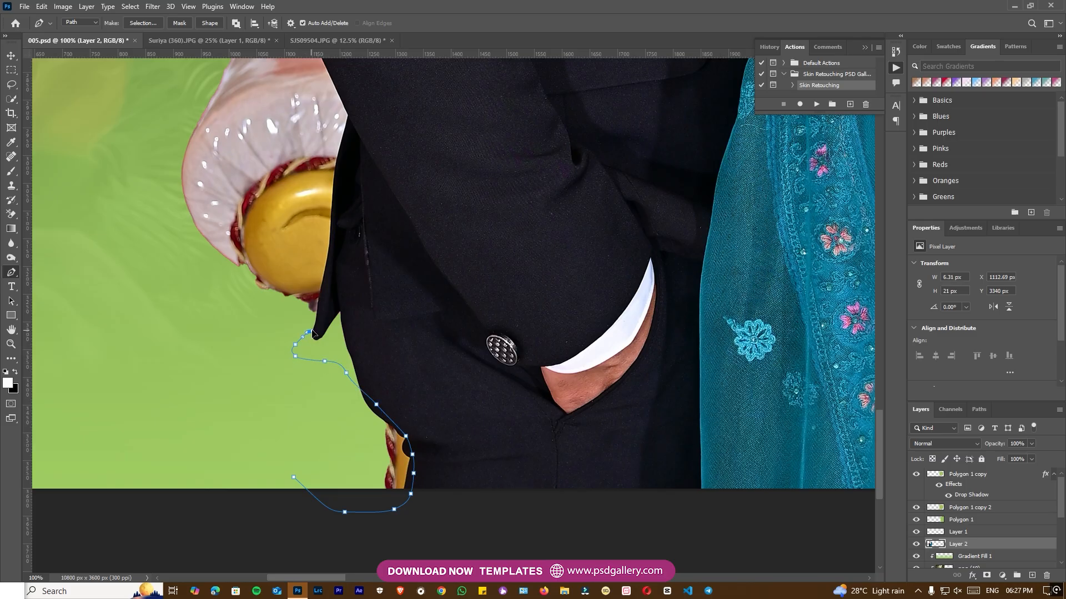
- Continue the pen path up the jacket and sleeve edge and loop it around the outside of the leftover sofa
left_click_drag(306, 264, 364, 378)
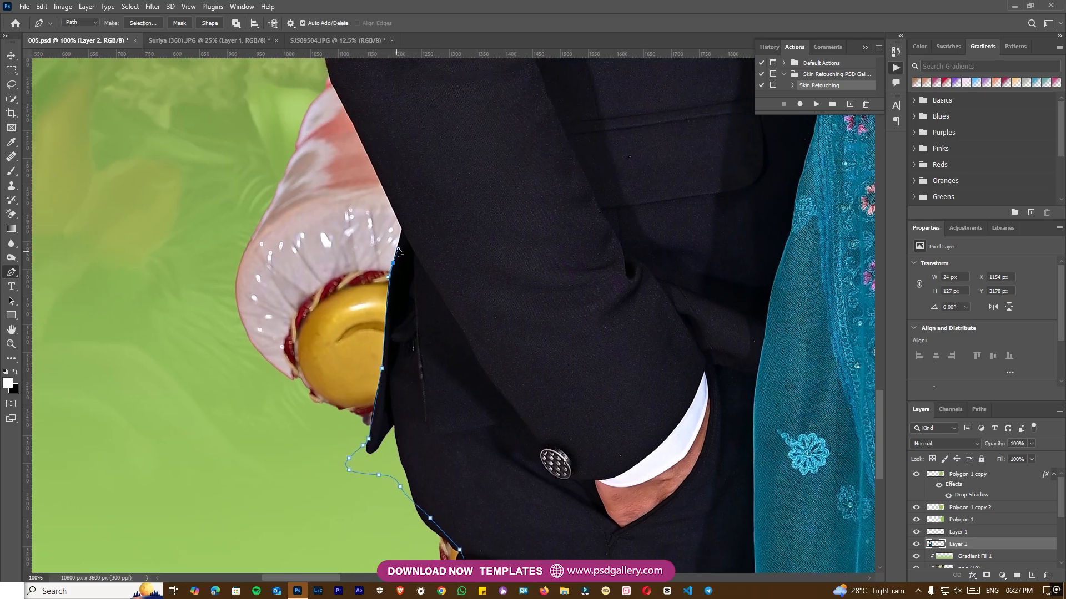
left_click_drag(388, 222, 415, 402)
left_click_drag(351, 221, 344, 176)
left_click_drag(302, 115, 280, 117)
left_click_drag(228, 174, 216, 202)
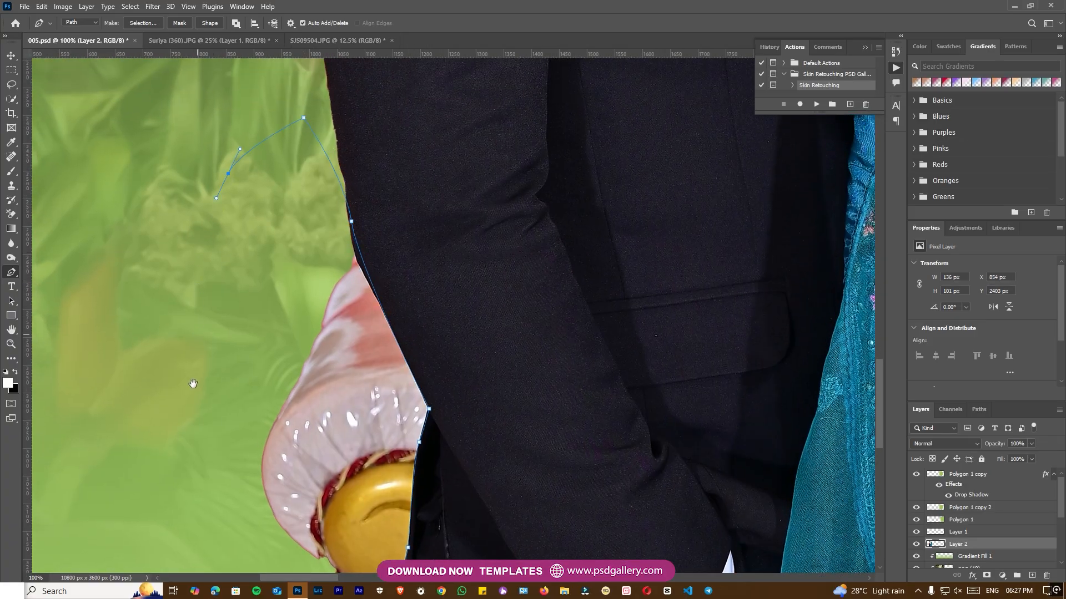
left_click_drag(182, 407, 228, 200)
left_click_drag(188, 352, 218, 448)
left_click_drag(236, 477, 275, 544)
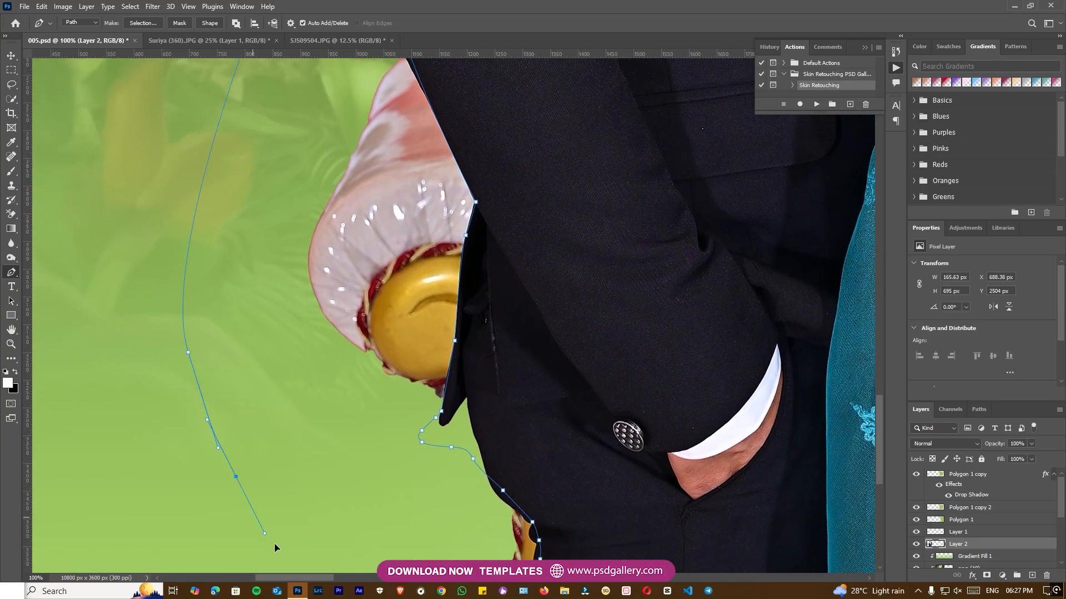
- Convert the path around the sofa to a selection, delete the sofa remnant and deselect
left_click(143, 23)
key("Return")
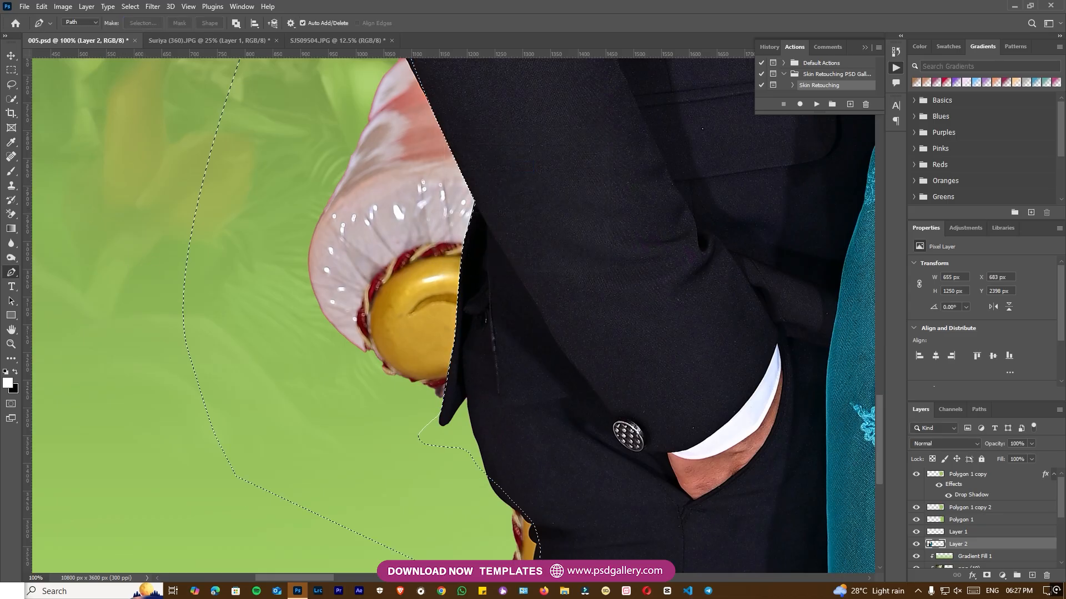
key("Delete")
key("ctrl+d")
- Erase the white background patch between the groom's beard and shirt collar with a smaller Background Eraser brush
key("ctrl+minus")
key("ctrl+minus")
left_click_drag(494, 192, 427, 441)
left_click_drag(475, 220, 383, 465)
left_click_drag(452, 314, 441, 339)
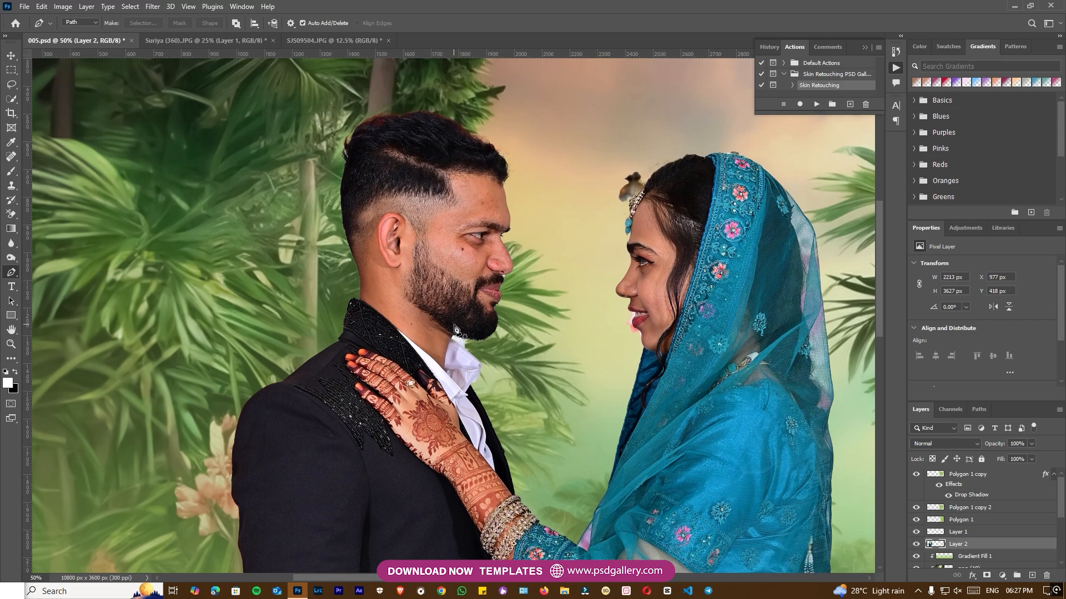
key("ctrl+plus")
left_click_drag(475, 288, 445, 331)
key("ctrl+plus")
key("ctrl+plus")
key("ctrl+plus")
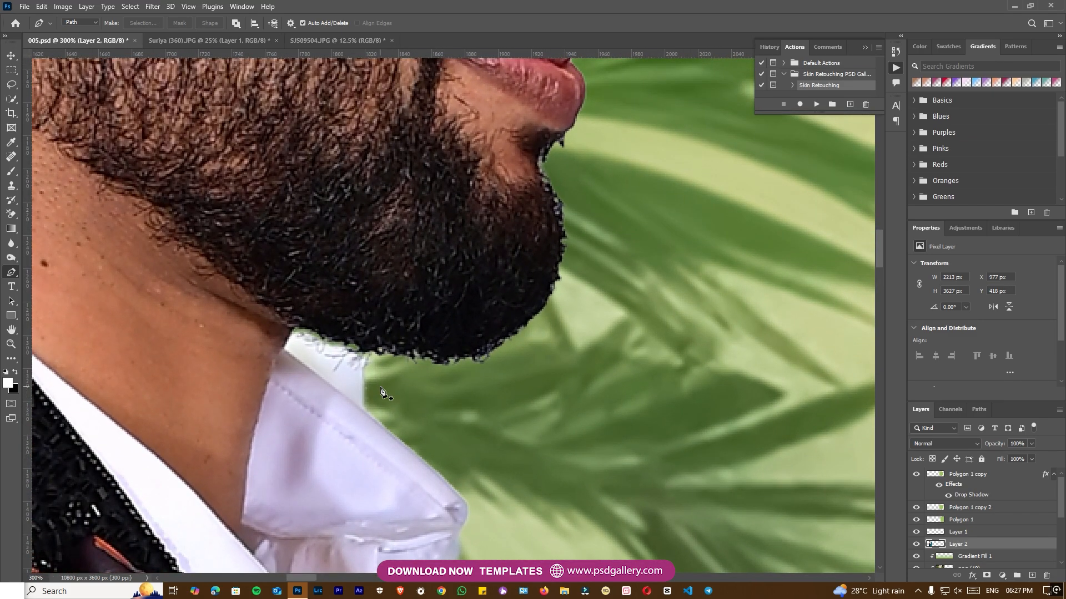
key("e")
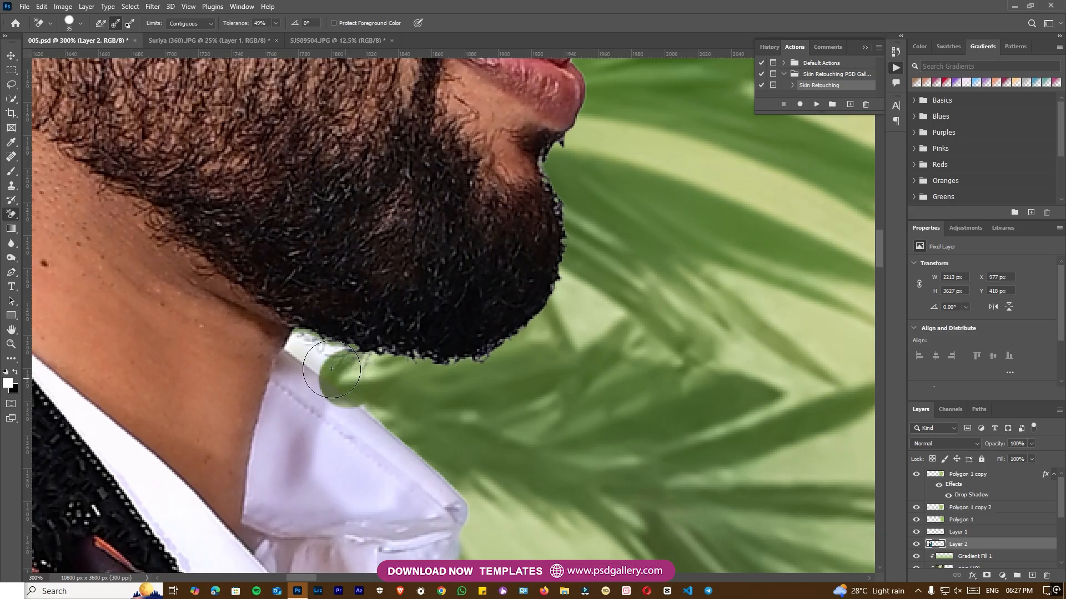
key("bracketleft")
key("bracketleft")
mouse_move(352, 374)
left_mouse_down()
mouse_move(316, 355)
mouse_move(343, 349)
mouse_move(384, 369)
mouse_move(317, 342)
left_mouse_up()
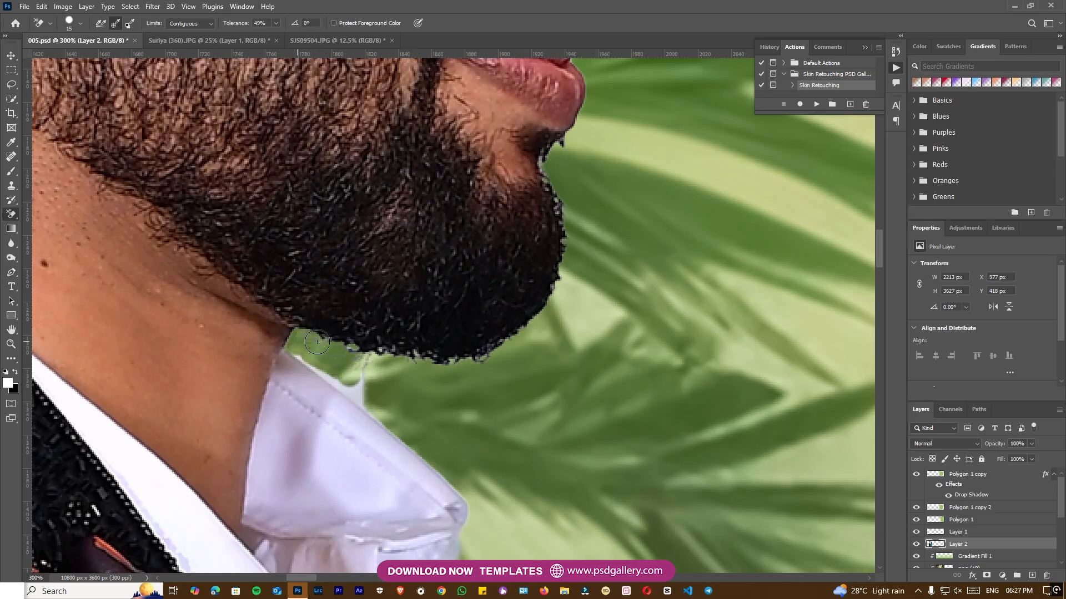
- Draw a pen path along the upper edge of the groom's shirt collar, enclosing the remaining white background
key("p")
key("ctrl+plus")
left_click_drag(399, 457, 395, 345)
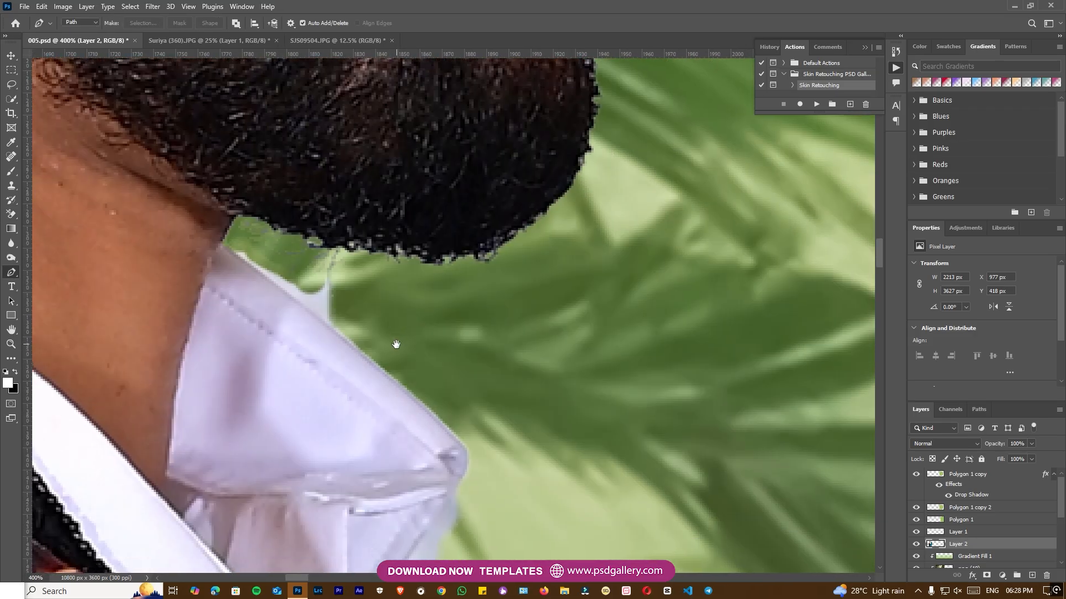
left_click(459, 442)
left_click_drag(278, 286, 260, 274)
left_click_drag(333, 266, 358, 278)
left_click_drag(416, 319, 436, 347)
- Turn the collar path into a selection with a 2-pixel feather, delete the leftover background and deselect
left_click(143, 23)
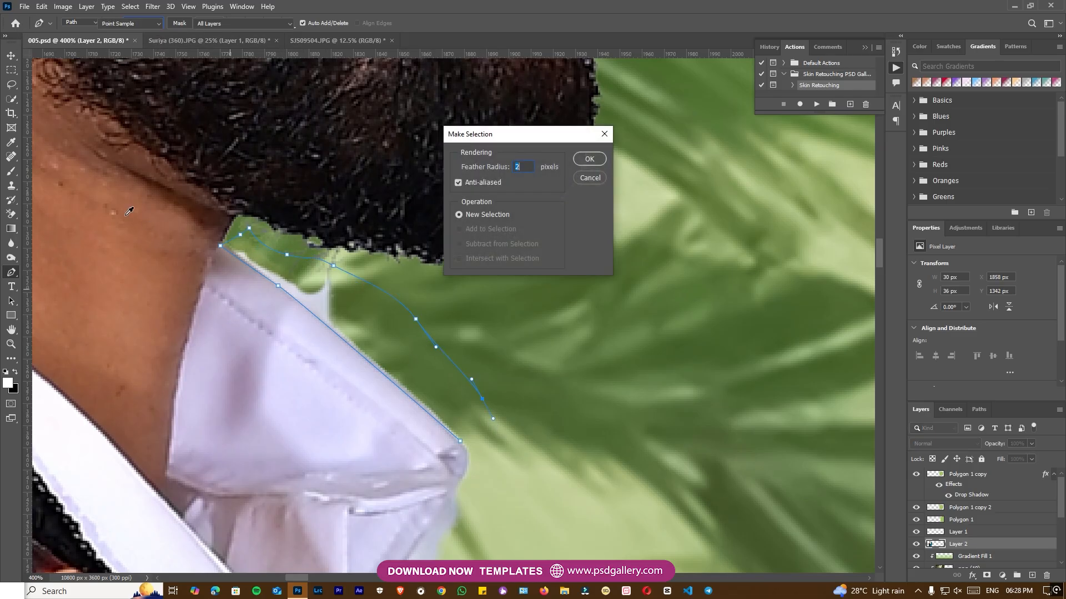
key("Return")
key("Delete")
key("ctrl+d")
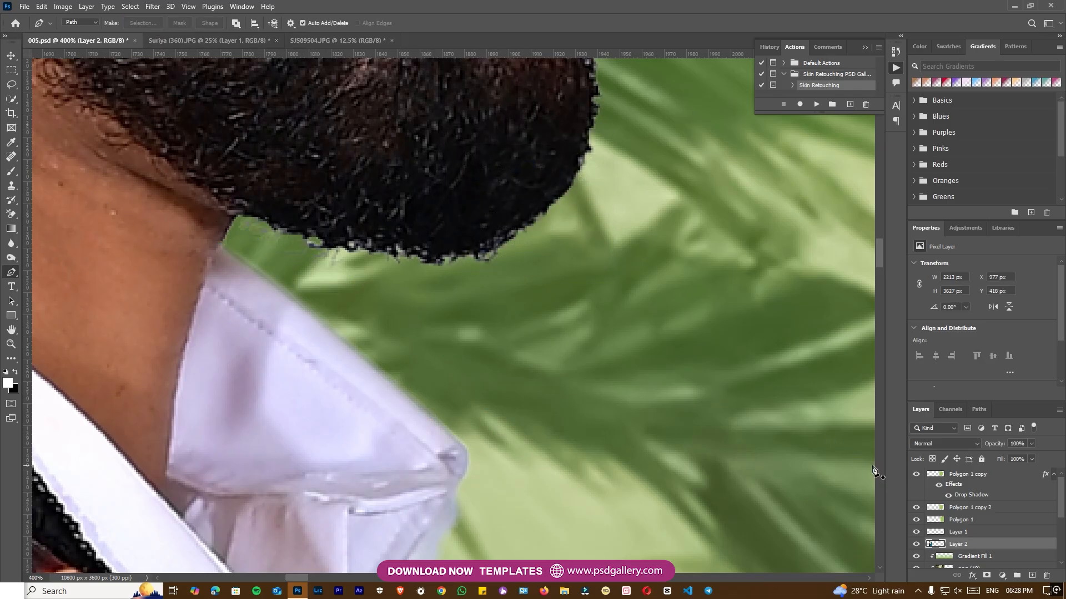
- Erase the white background spot between the groom's nose and moustache with the Background Eraser
key("ctrl+minus")
scroll(590, 309, "up", 10)
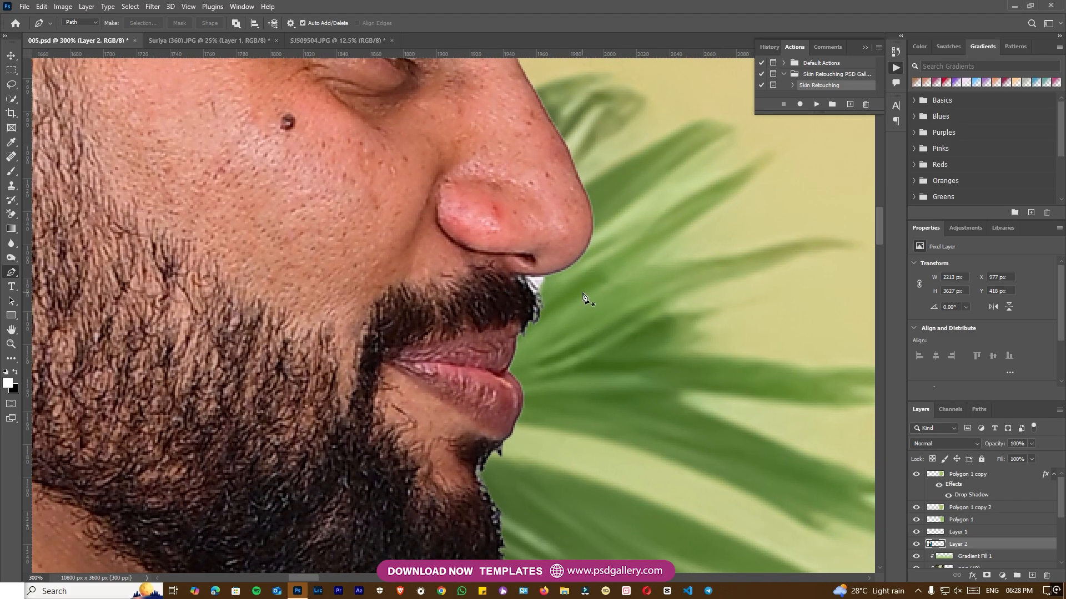
key("e")
left_click_drag(541, 279, 544, 296)
scroll(600, 371, "up", 10)
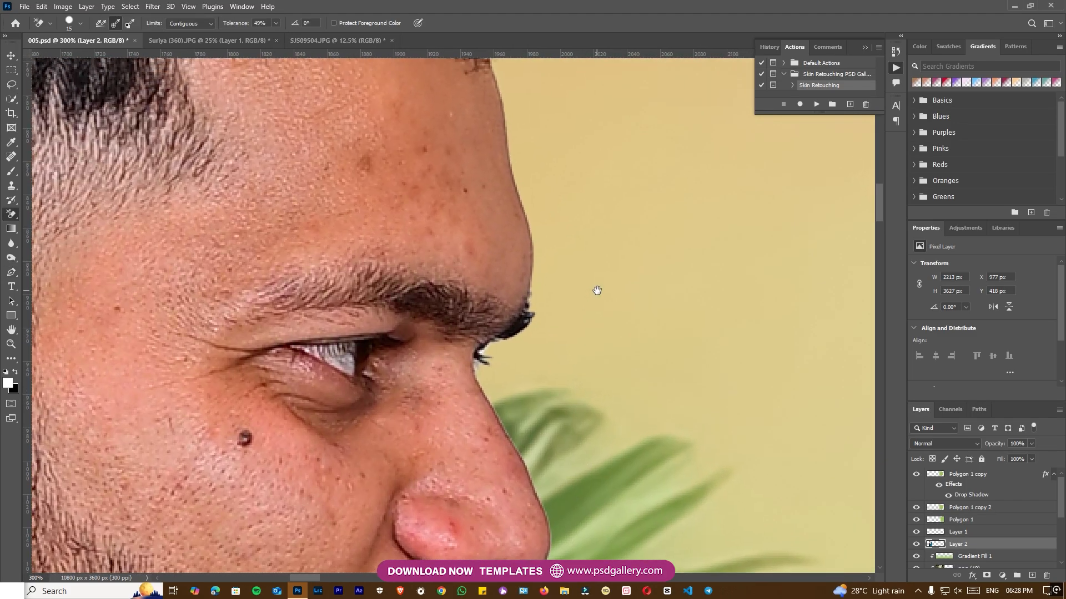
- Draw a pen path along the bride's lips and chin, enclosing the leftover white and pink background beside her mouth
key("ctrl+minus")
key("ctrl+minus")
key("ctrl+minus")
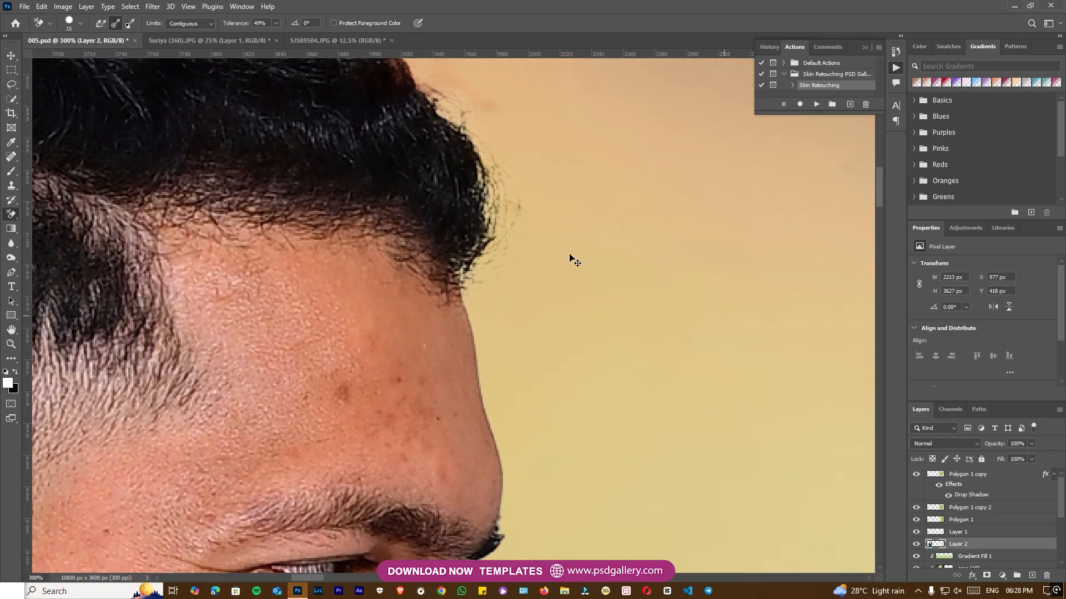
left_click_drag(680, 321, 537, 269)
key("ctrl+plus")
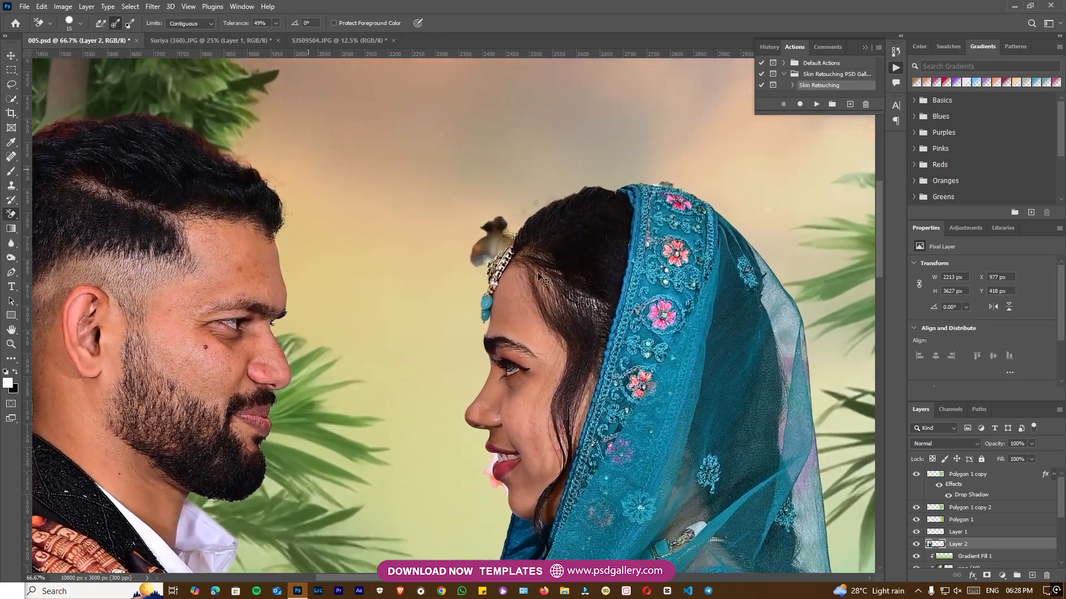
left_click_drag(492, 439, 456, 276)
key("ctrl+plus")
key("ctrl+plus")
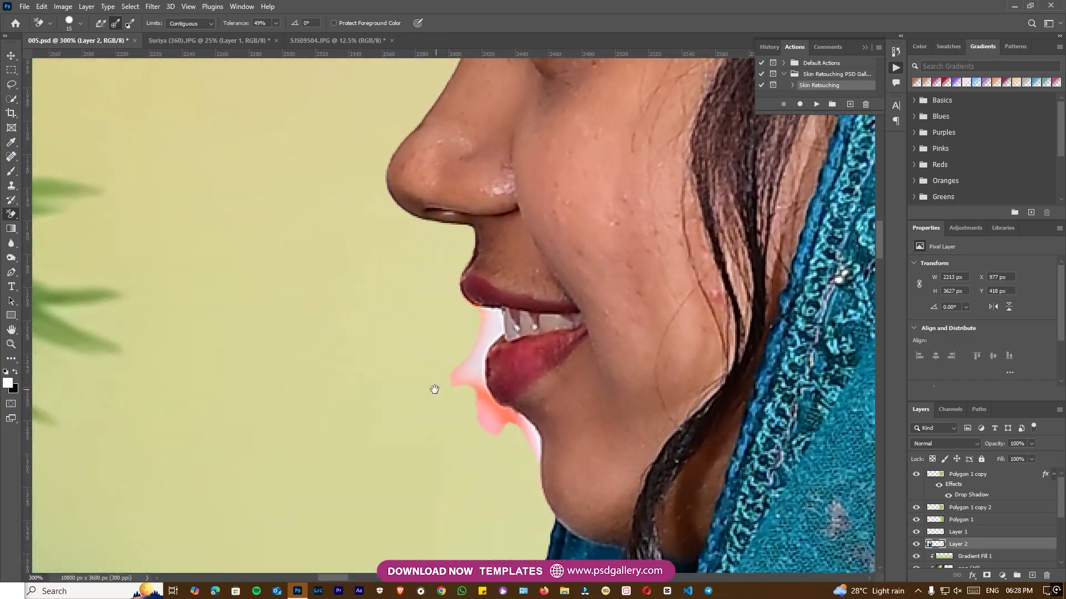
left_click_drag(435, 389, 373, 324)
key("ctrl+plus")
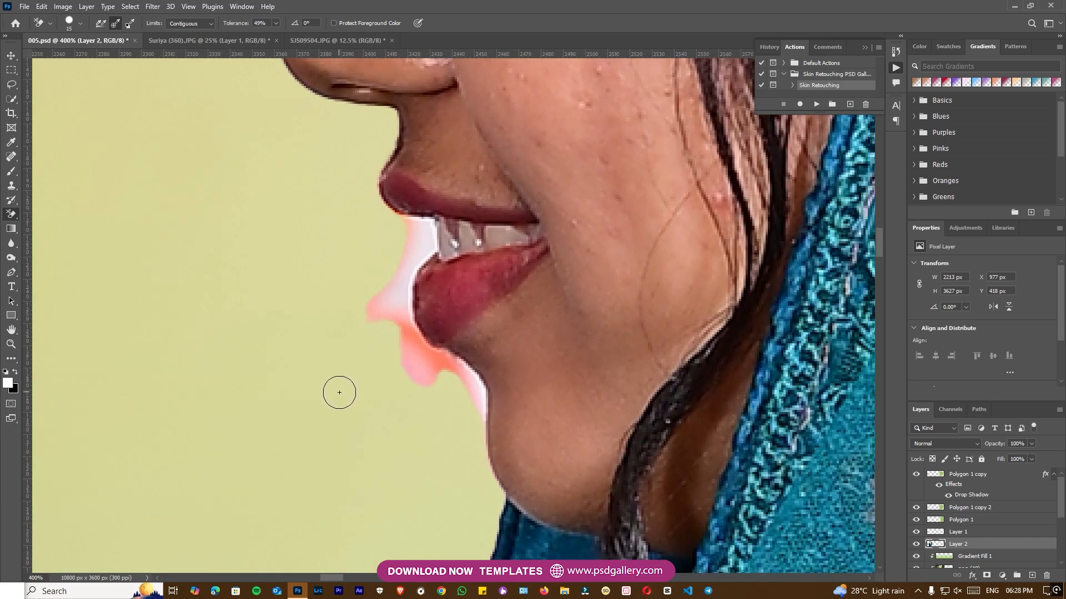
key("p")
key("ctrl+plus")
left_click(502, 511)
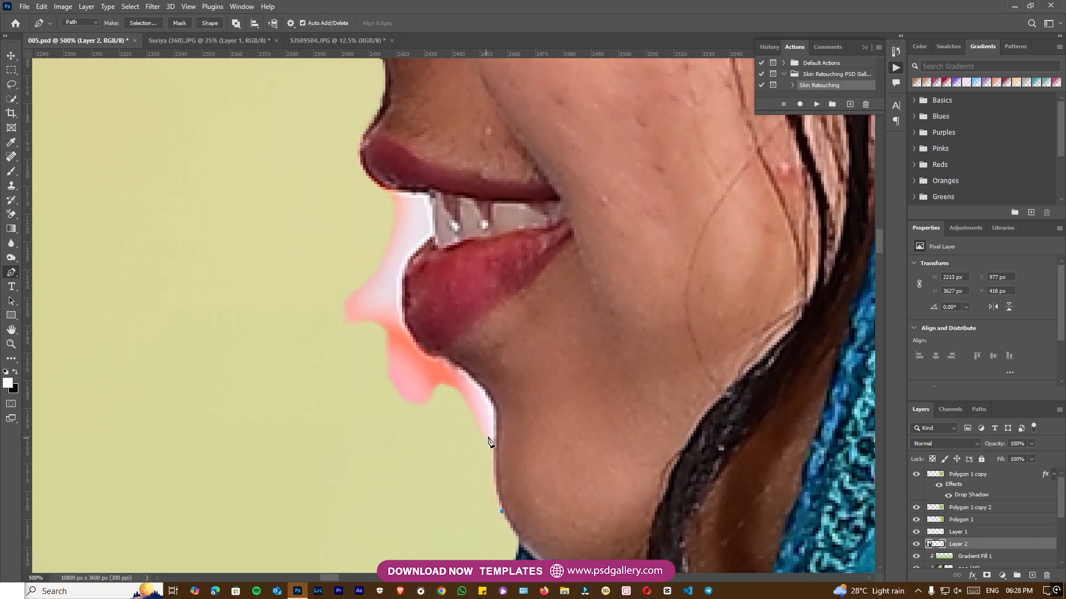
left_click_drag(497, 416, 496, 406)
left_click(457, 361)
left_click(440, 355)
left_click_drag(408, 339, 402, 309)
left_click(316, 140)
left_click(288, 221)
left_click(293, 362)
left_click(352, 467)
left_click(374, 505)
left_click(385, 518)
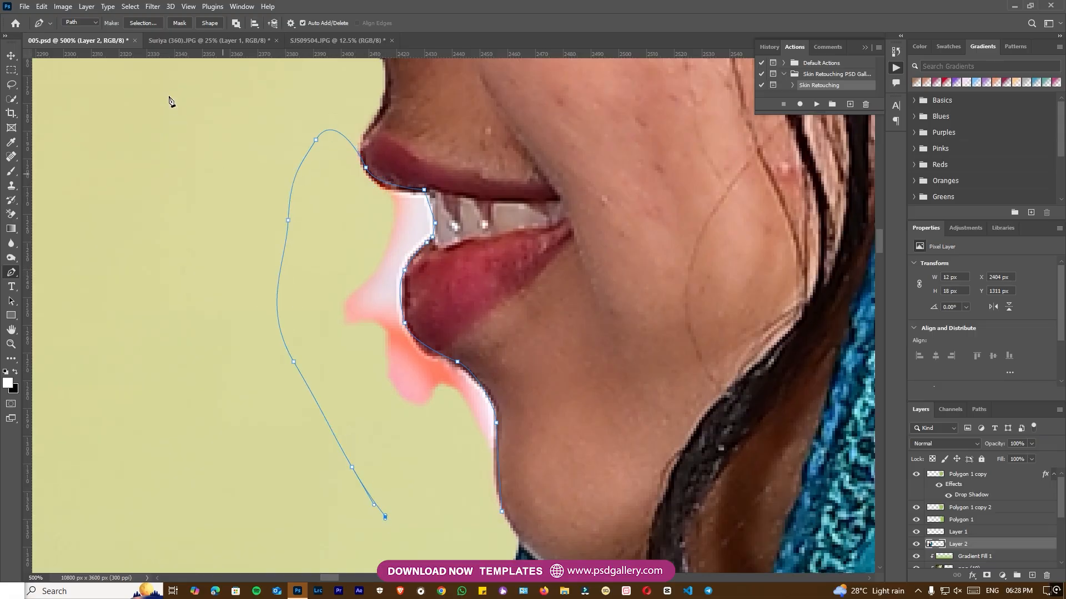
- Turn the lip and chin path into a selection, delete the leftover background and deselect
left_click(143, 22)
key("Return")
key("Delete")
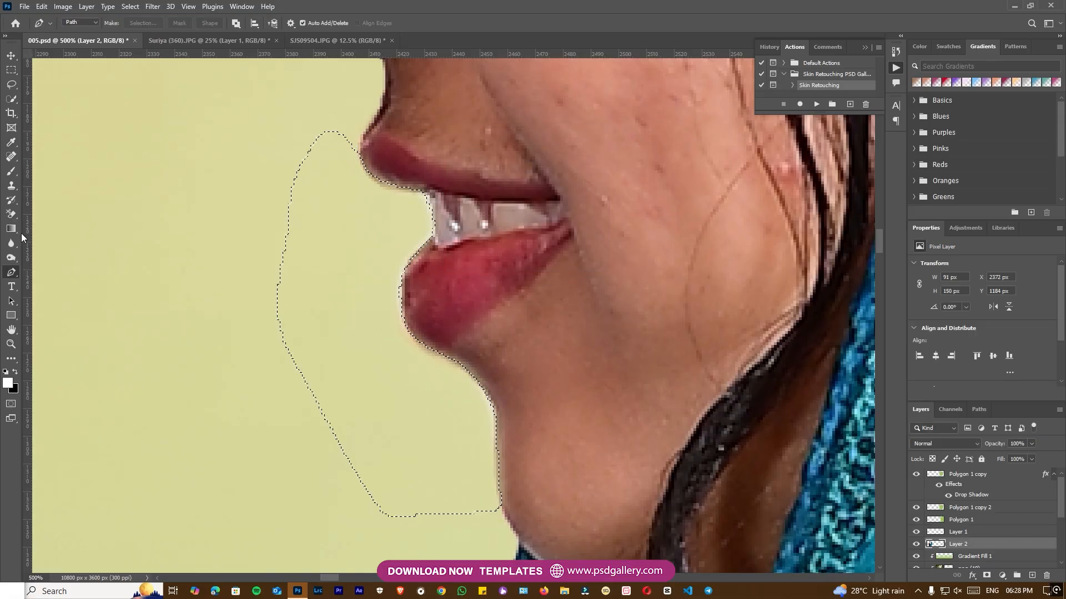
key("ctrl+d")
- Draw a pen path along the bride's forehead jewellery and hairline, enclosing the dark leftover background patch in front of them
left_click_drag(430, 216, 445, 461)
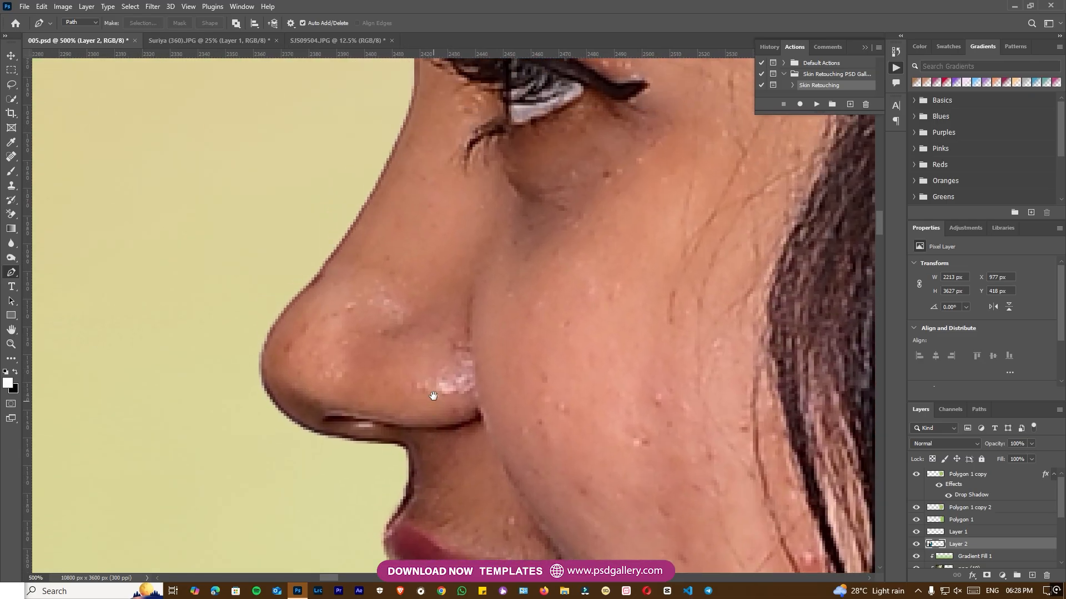
left_click_drag(469, 148, 332, 461)
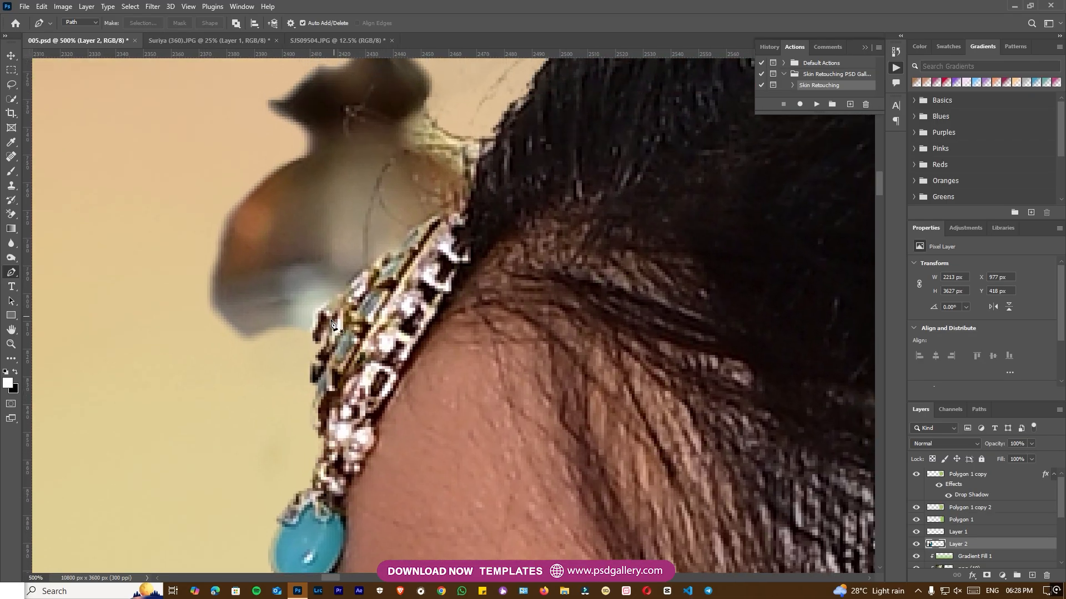
left_click(315, 436)
left_click_drag(320, 350, 337, 310)
left_click_drag(409, 242, 431, 227)
left_click_drag(517, 103, 442, 317)
left_click_drag(485, 252, 518, 230)
left_click_drag(628, 170, 634, 168)
left_click_drag(697, 144, 544, 200)
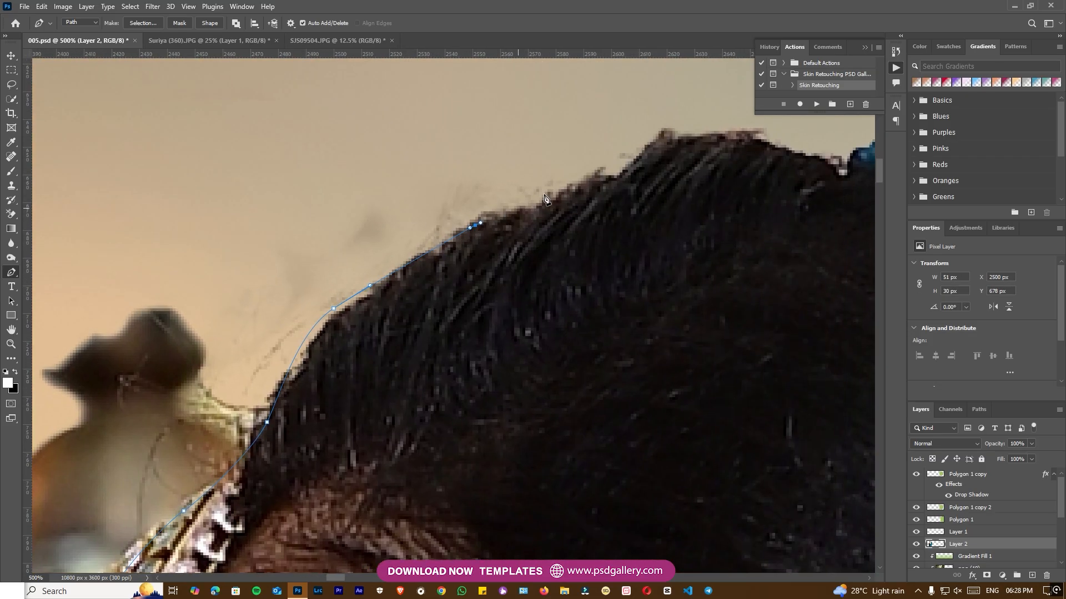
key("ctrl+minus")
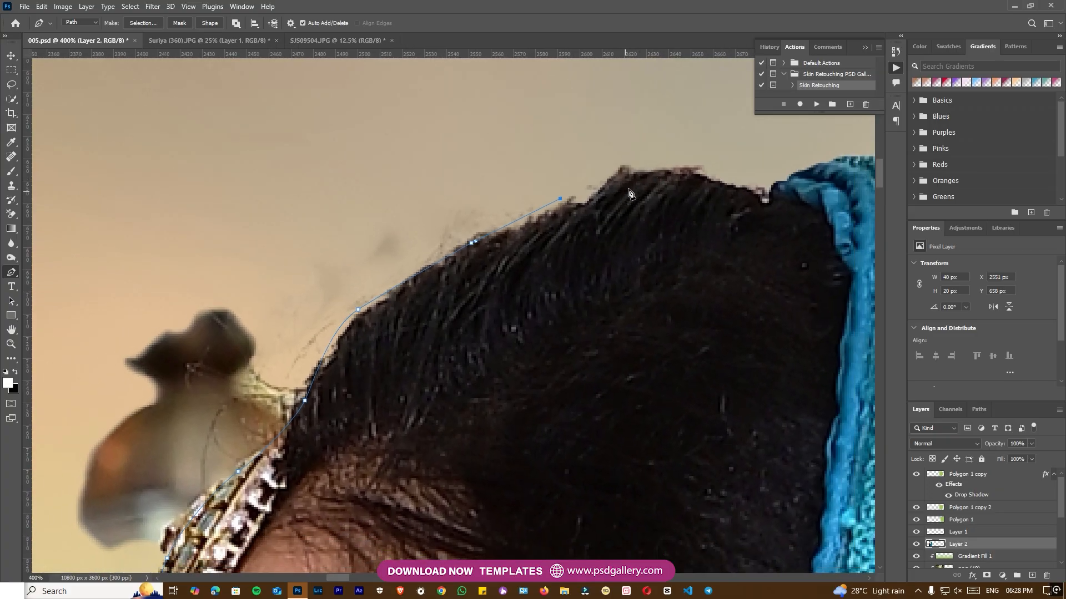
left_click(178, 187)
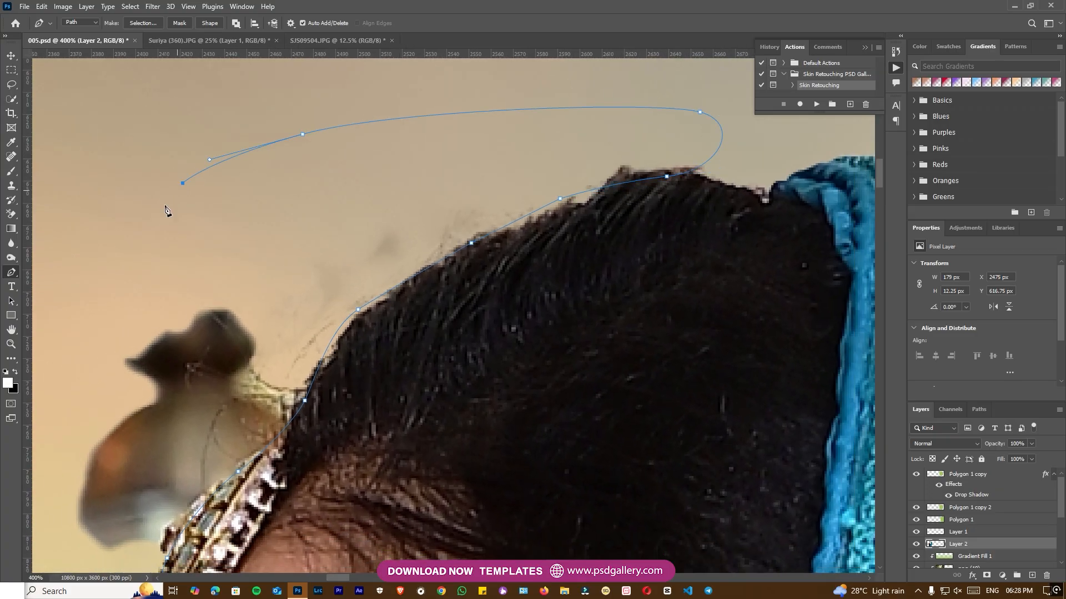
left_click_drag(105, 248, 237, 159)
left_click_drag(129, 293, 123, 425)
left_click(152, 458)
left_click_drag(189, 502, 207, 529)
left_click(254, 540)
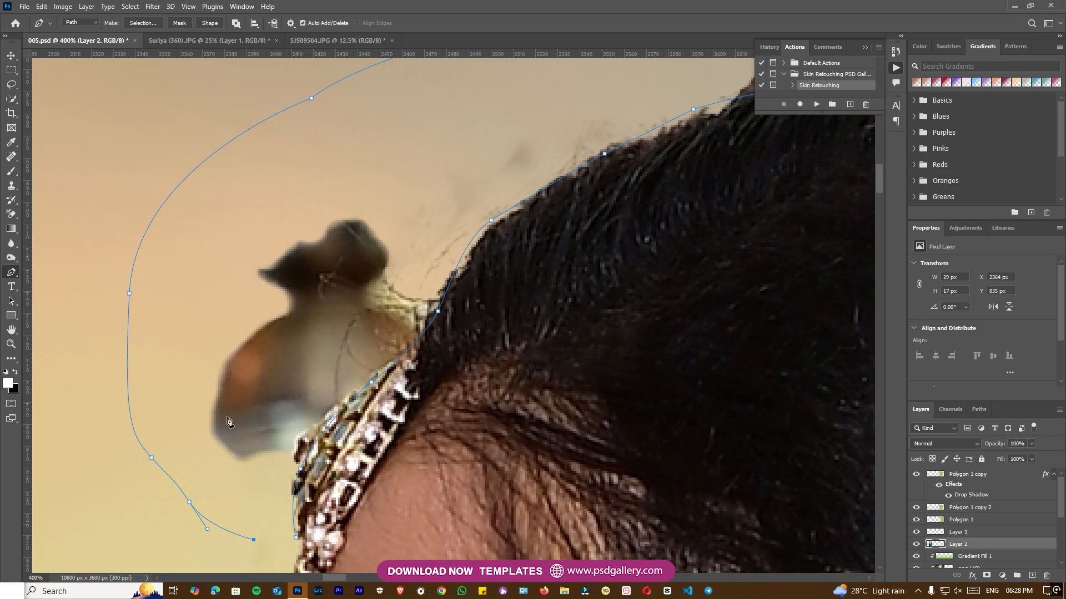
- Turn the hairline path into a selection with a 2-pixel feather, delete the dark patch and deselect
left_click(142, 22)
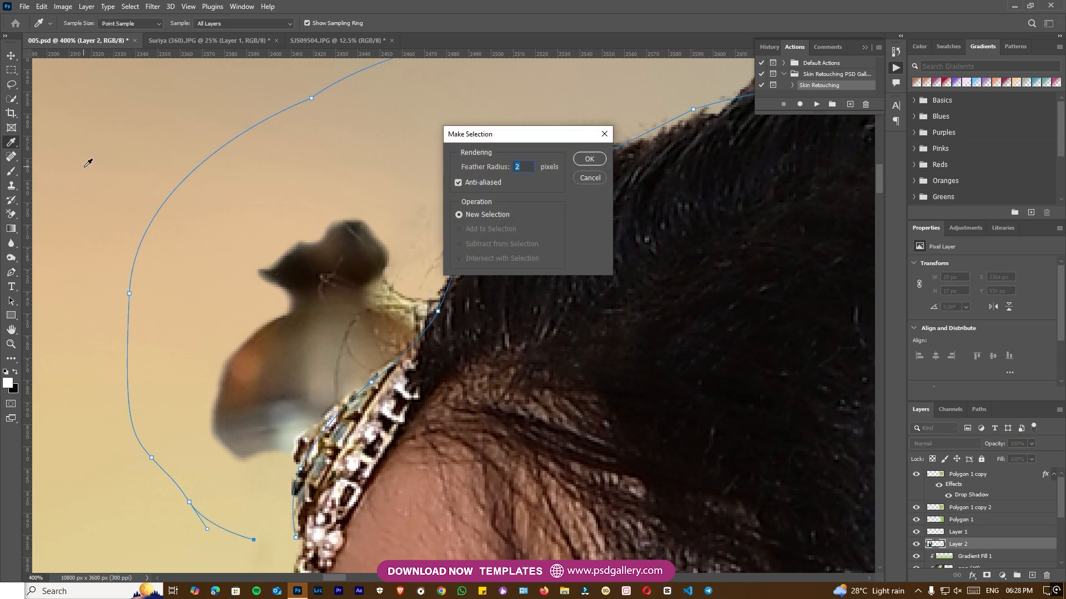
key("Return")
key("ctrl+d")
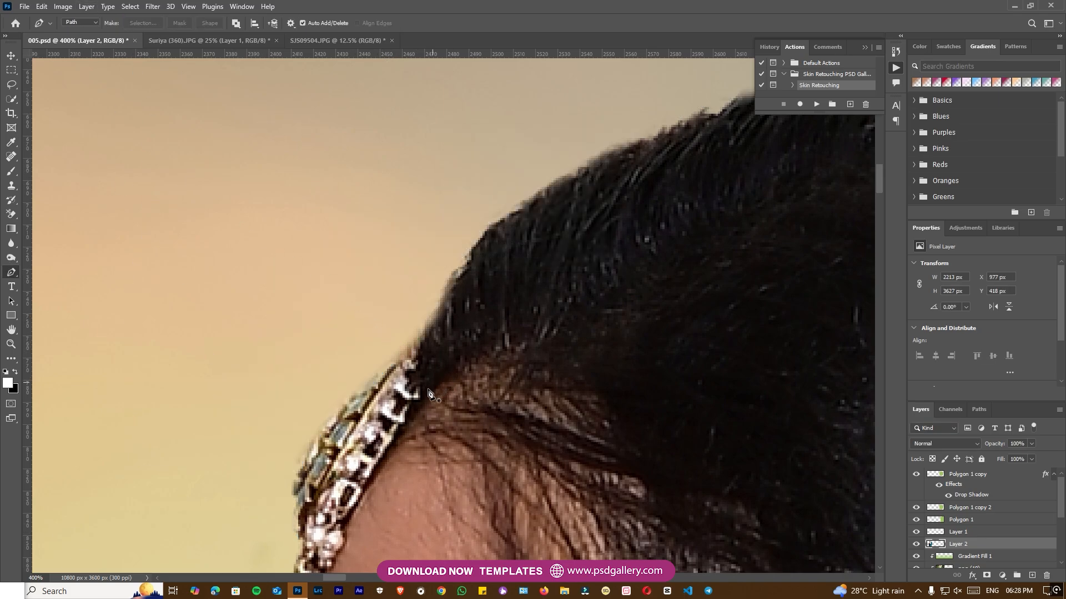
- Clean leftover background from the bride's sheer veil using the Background Eraser with a 100-pixel brush and 41% tolerance
key("ctrl+minus")
key("ctrl+minus")
key("ctrl+minus")
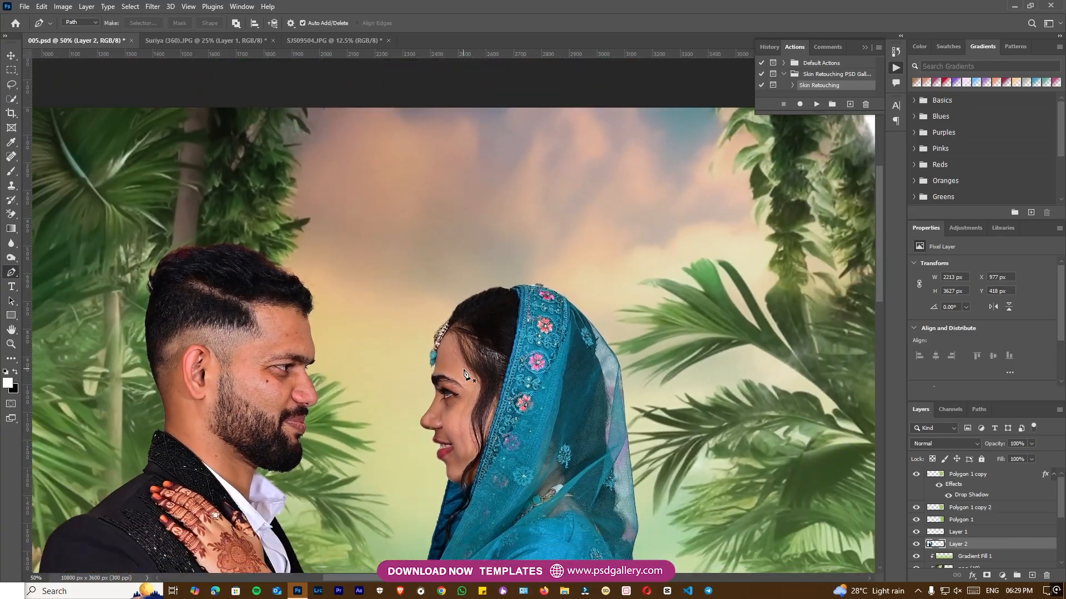
scroll(380, 351, "up", 3)
scroll(380, 351, "up", 5)
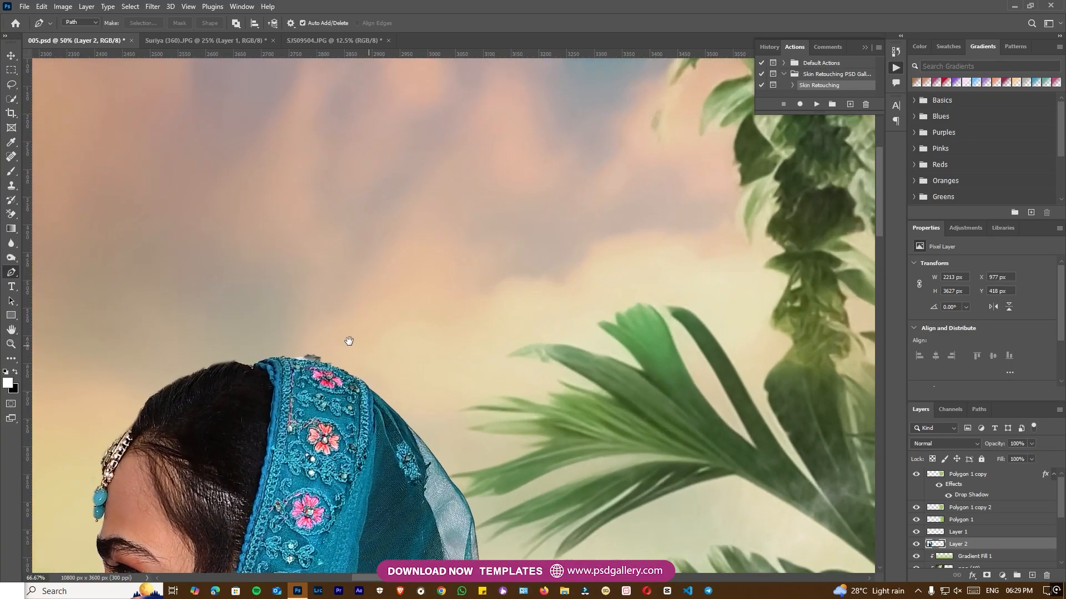
scroll(439, 305, "down", 3)
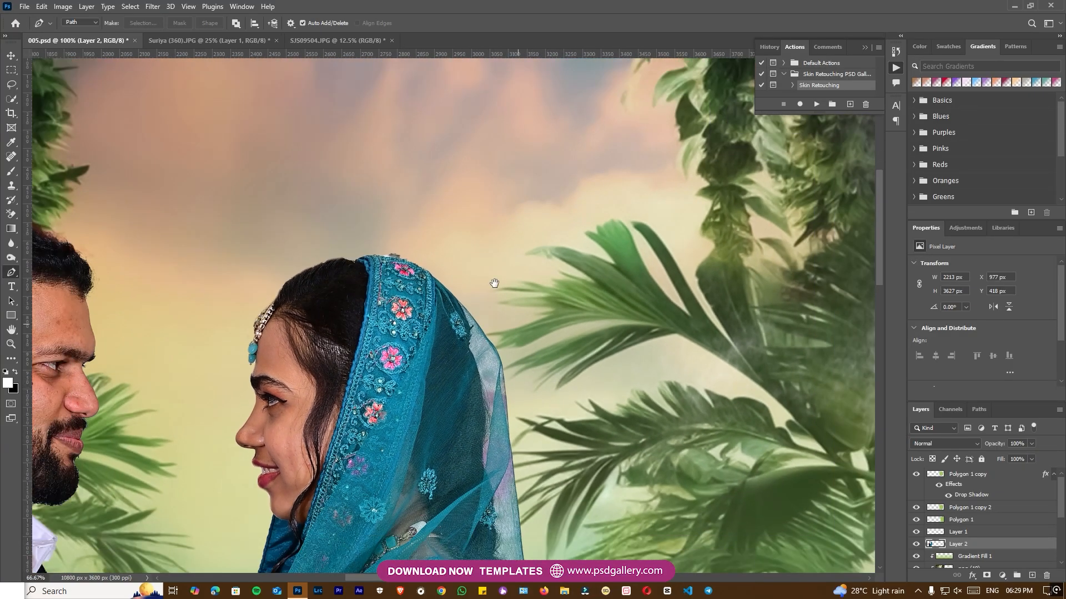
scroll(495, 283, "up", 2)
left_click_drag(496, 294, 511, 339)
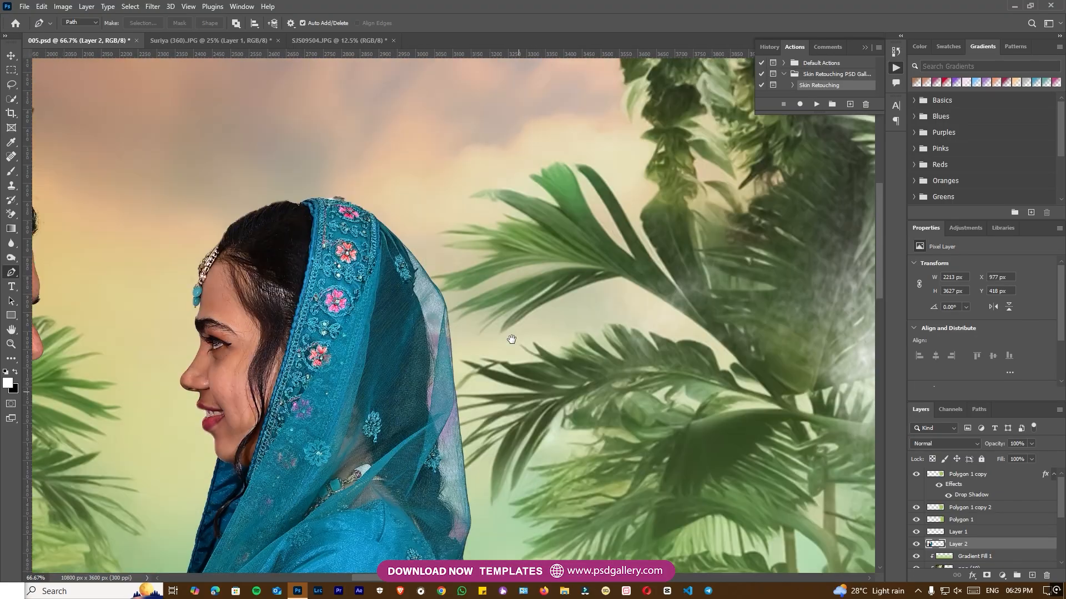
key("e")
scroll(496, 325, "up", 2)
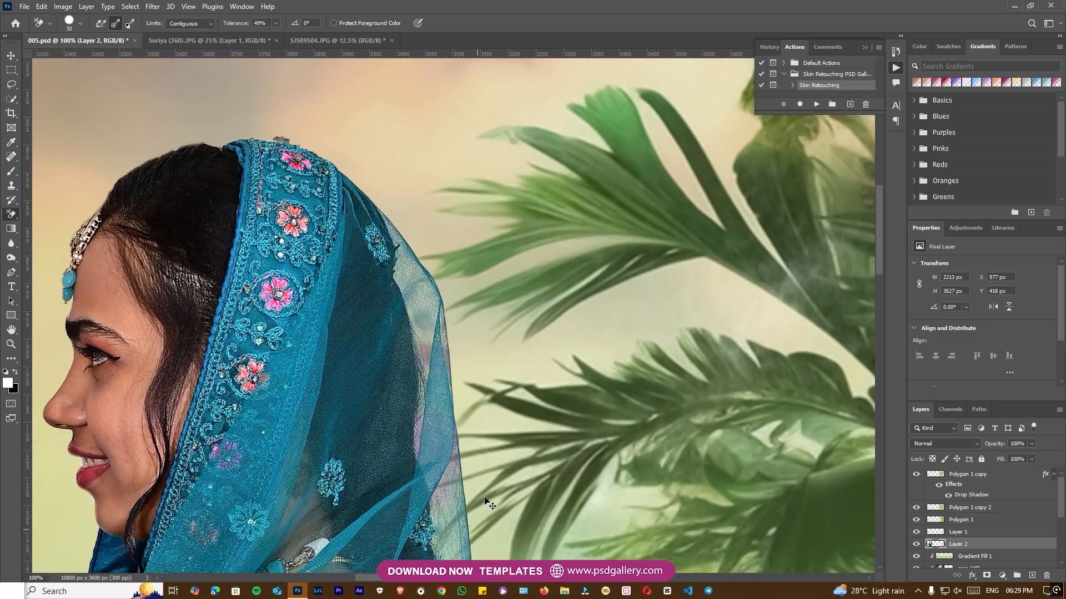
key("ctrl+minus")
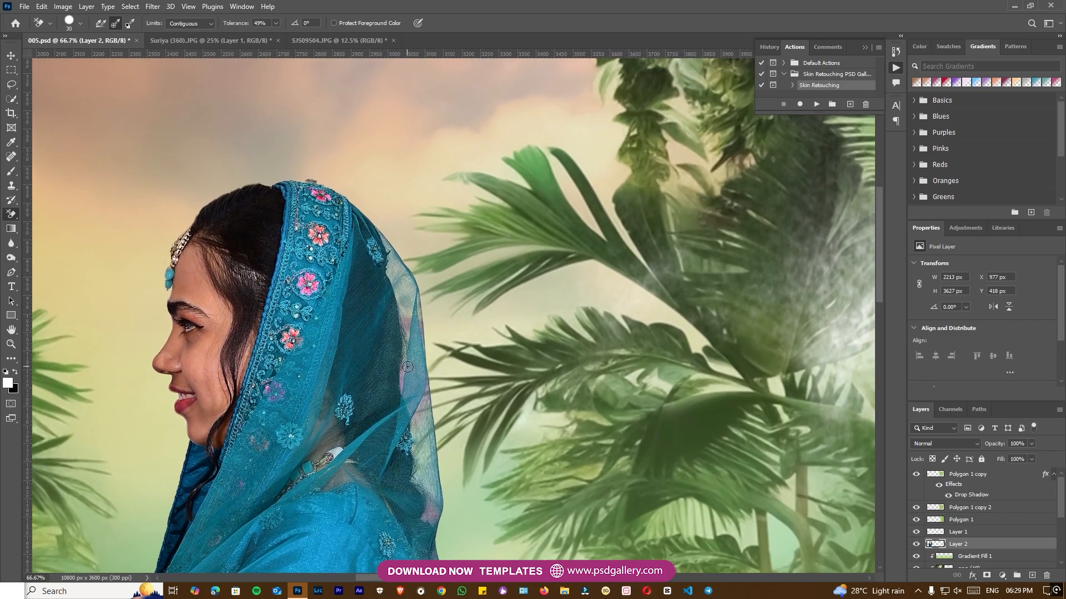
scroll(438, 290, "up", 1)
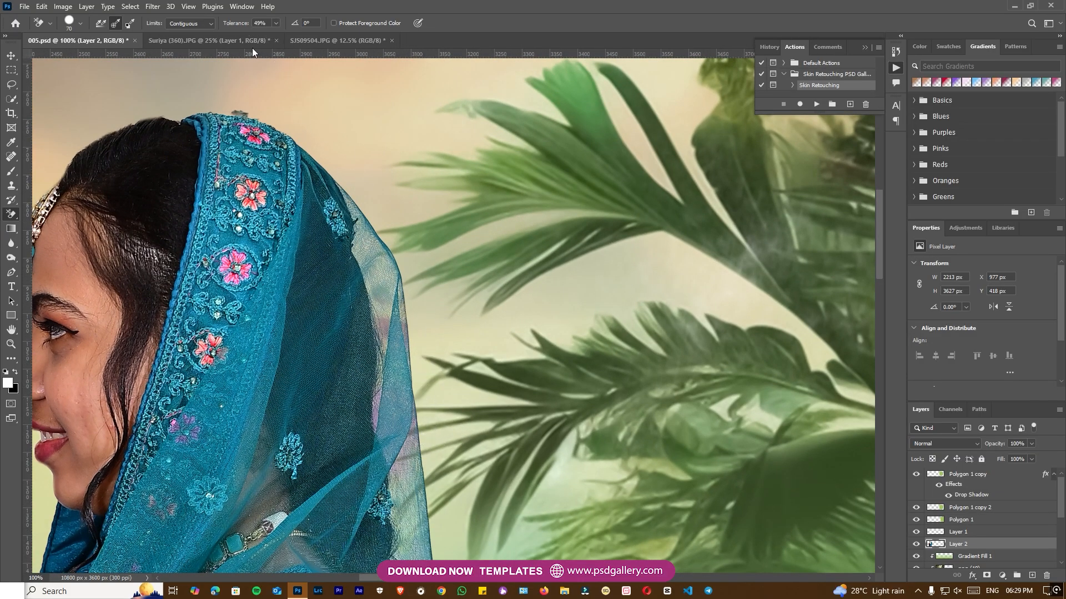
key("bracketright")
key("bracketright")
key("bracketright")
left_click(373, 423)
scroll(507, 388, "down", 2)
scroll(508, 389, "down", 1)
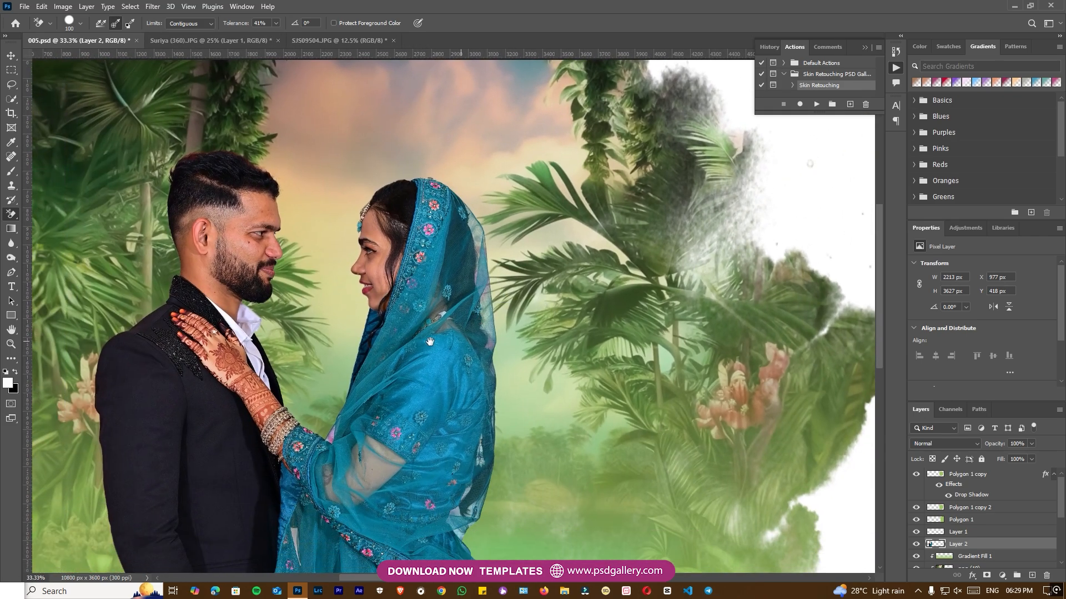
- Draw a pen path along the top of the bride's veil, enclosing the leftover background speck above it
key("p")
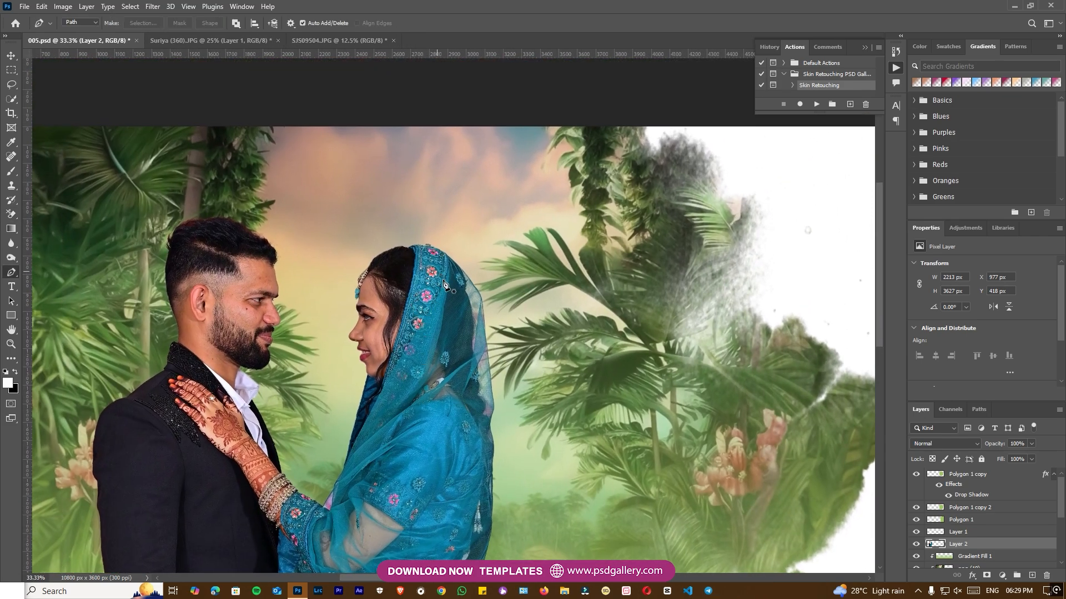
scroll(423, 359, "up", 1)
scroll(486, 288, "up", 3)
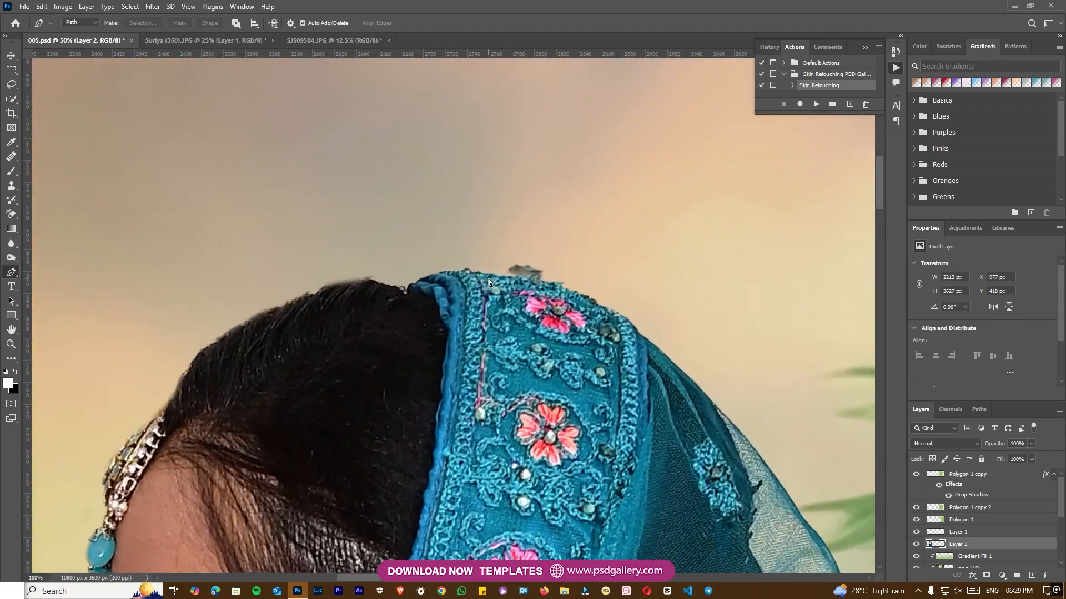
left_click_drag(643, 315, 632, 315)
left_click(530, 274)
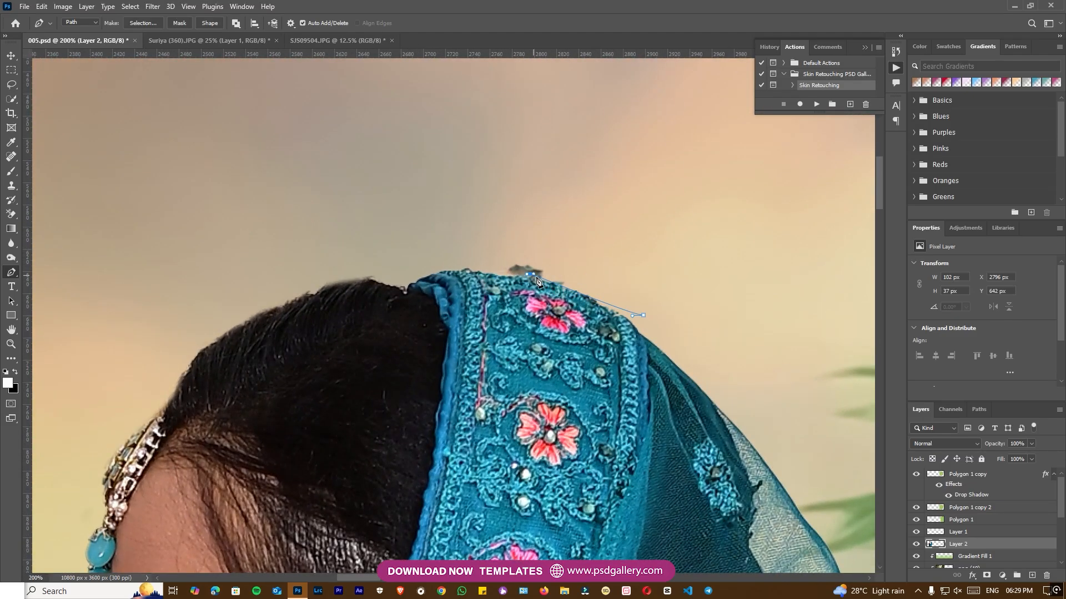
left_click(517, 275)
left_click(455, 246)
left_click(512, 209)
left_click(663, 247)
left_click(695, 293)
- Turn the veil path into a selection, delete the leftover speck and deselect
key("ctrl+Return")
key("ctrl+d")
key("ctrl+minus")
key("ctrl+minus")
key("ctrl+minus")
key("ctrl+minus")
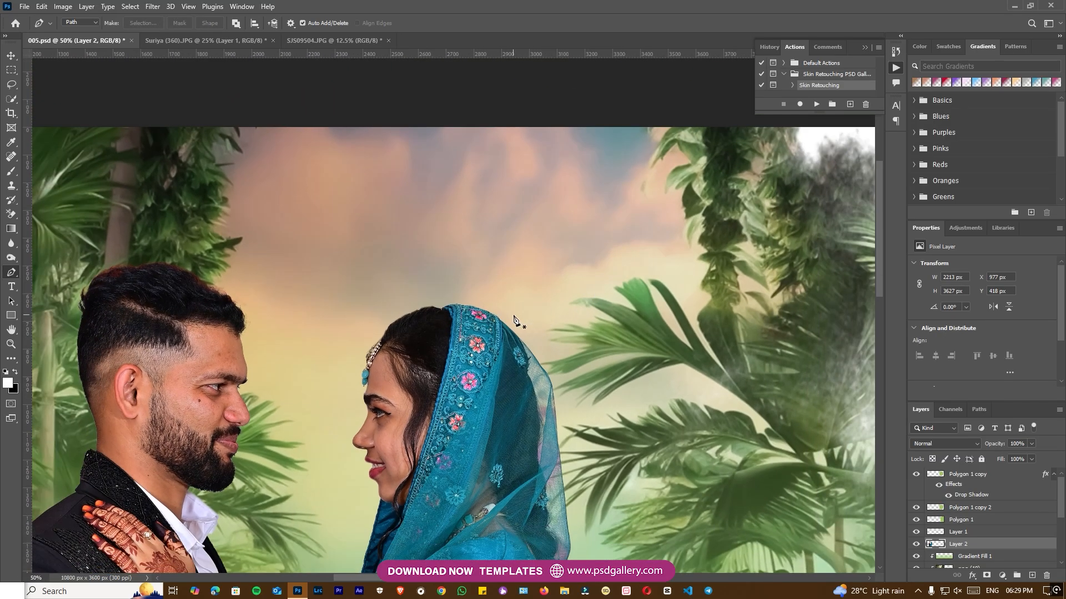
key("o")
left_click_drag(180, 312, 279, 320)
key("v")
right_click(277, 343)
left_click(285, 351)
key("ctrl+plus")
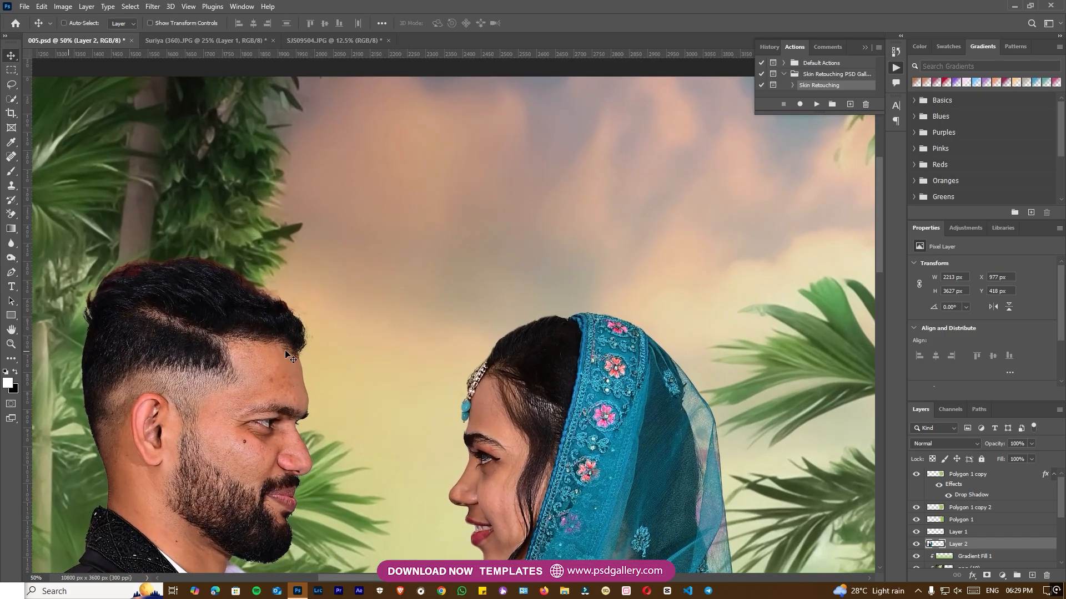
- Draw a pen path around the top of the groom's hair, enclosing its reddish upper edge
left_click_drag(98, 316, 267, 318)
key("p")
key("ctrl+plus")
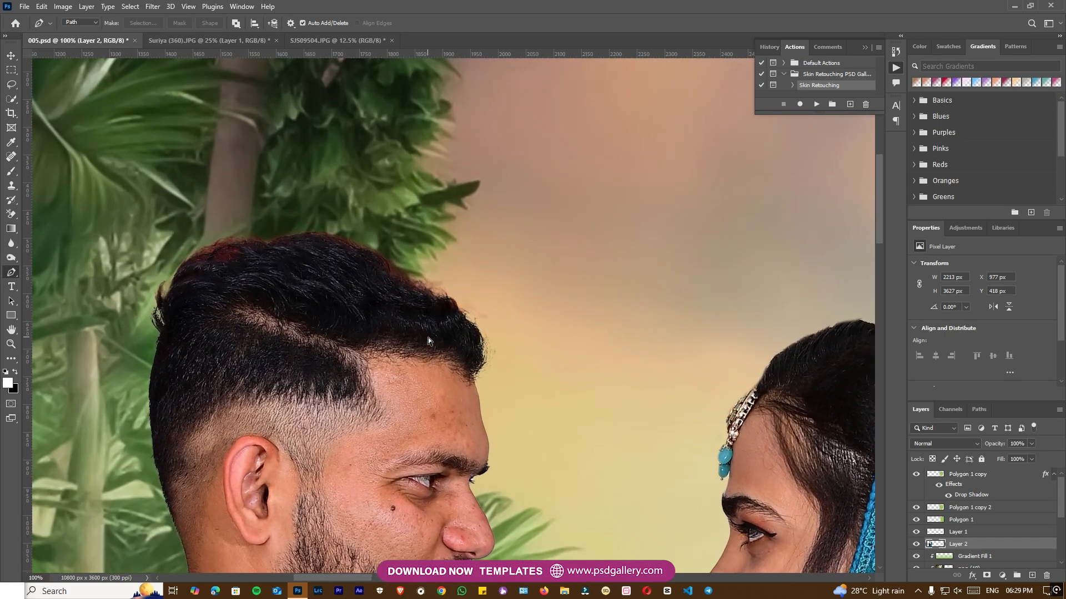
key("ctrl+plus")
left_click_drag(565, 407, 541, 430)
left_click_drag(457, 337, 412, 304)
mouse_move(343, 263)
left_mouse_down()
mouse_move(323, 250)
mouse_move(262, 252)
left_mouse_up()
key("ctrl+minus")
left_click_drag(216, 265, 206, 272)
left_click_drag(184, 306, 178, 318)
left_click_drag(113, 314, 121, 282)
left_click_drag(193, 206, 247, 200)
left_click_drag(398, 217, 426, 230)
left_click_drag(487, 281, 496, 303)
left_click_drag(512, 329, 523, 362)
- Select the groom's hair edge with a 2-pixel feather and apply Hue/Saturation with saturation -84 and lightness -19
left_click(146, 24)
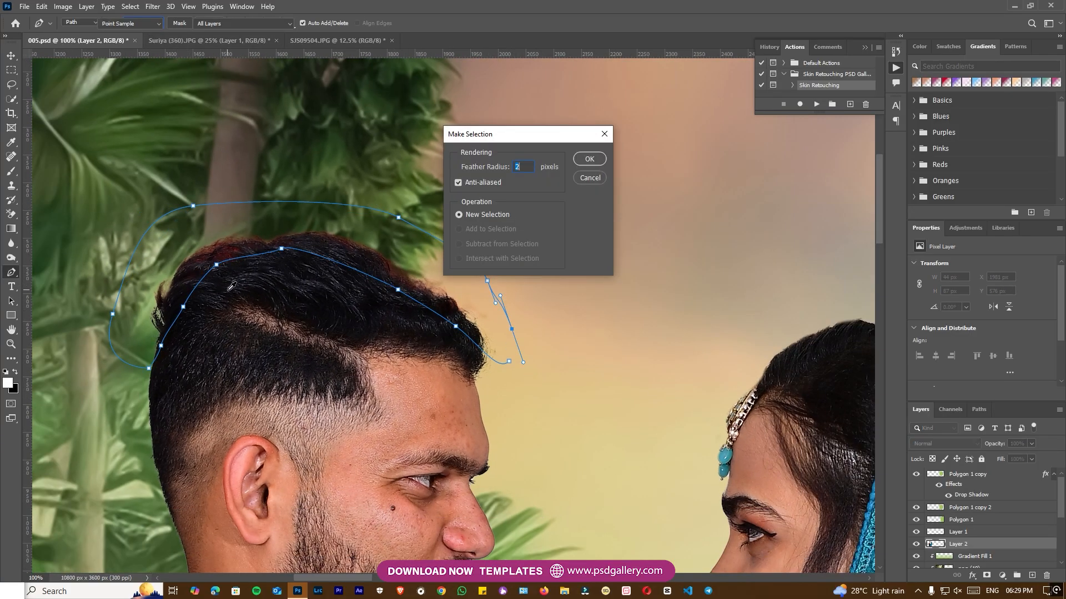
key("Return")
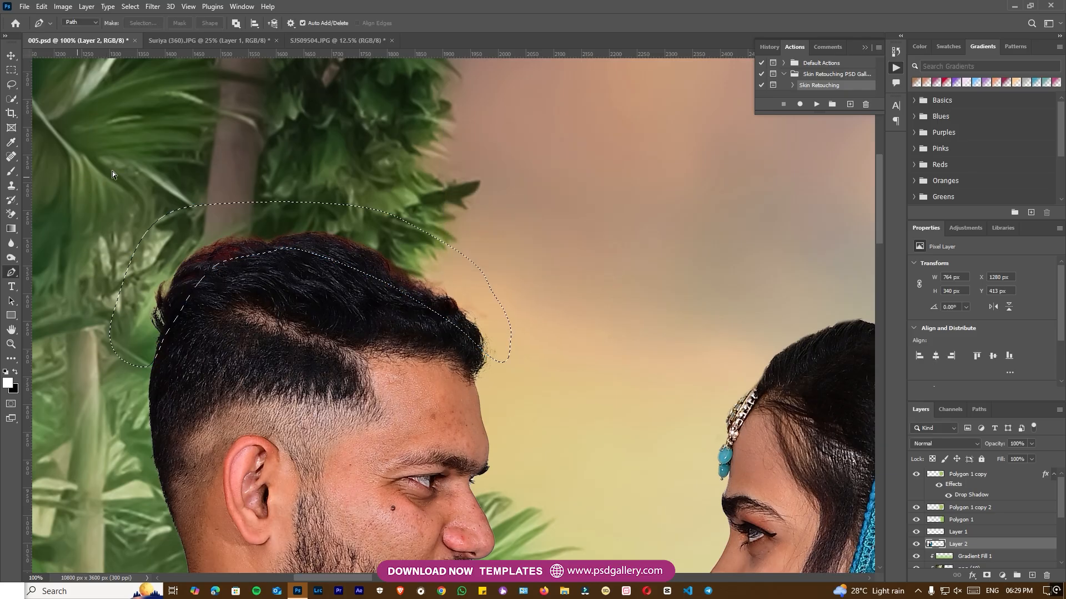
key("ctrl+u")
left_click_drag(754, 391, 721, 389)
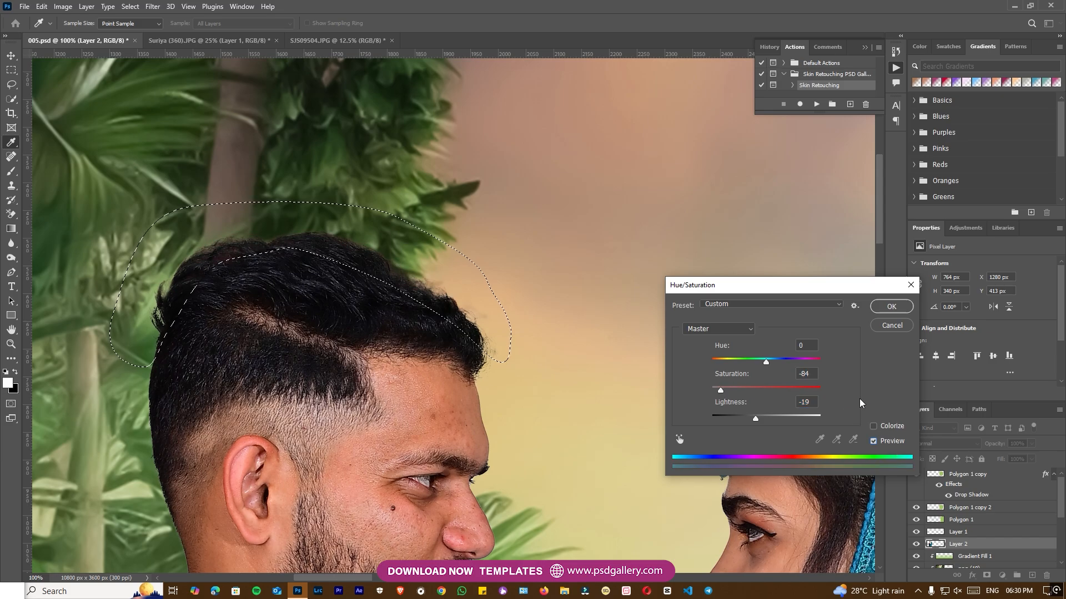
left_click(885, 306)
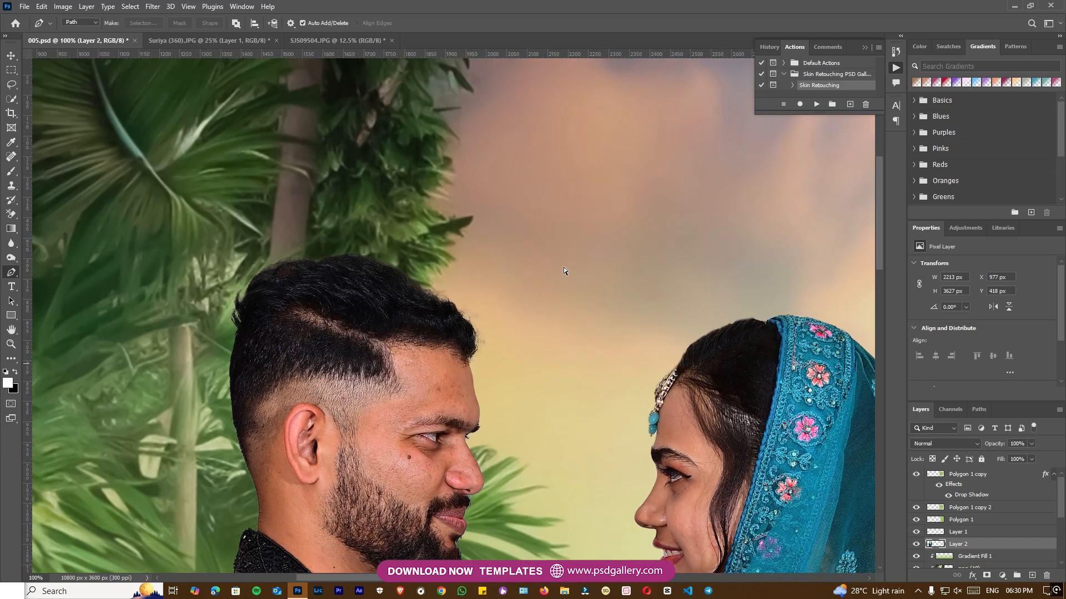
- Examine the couple's cut-out edges against the jungle background, from the full figures to the bride's sleeve and veil
key("ctrl+minus")
key("ctrl+minus")
left_click_drag(617, 383, 565, 278)
key("ctrl+minus")
left_click_drag(601, 338, 561, 265)
right_click(484, 348)
key("Escape")
key("v")
right_click(476, 323)
left_click(488, 328)
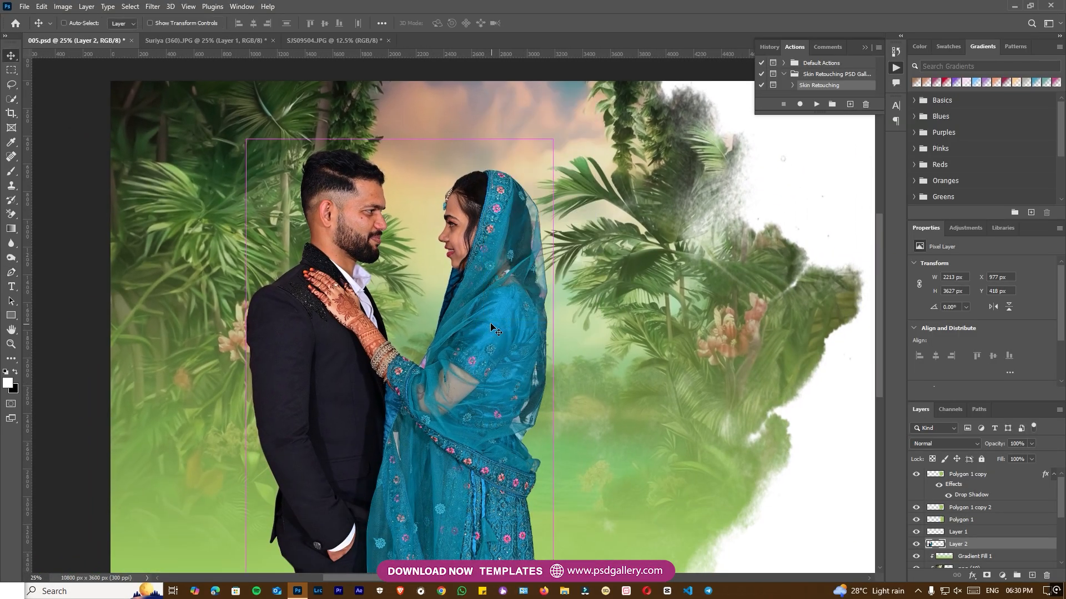
key("ctrl+minus")
key("ctrl+minus")
key("ctrl+plus")
key("ctrl+plus")
key("ctrl+plus")
key("ctrl+plus")
key("ctrl+plus")
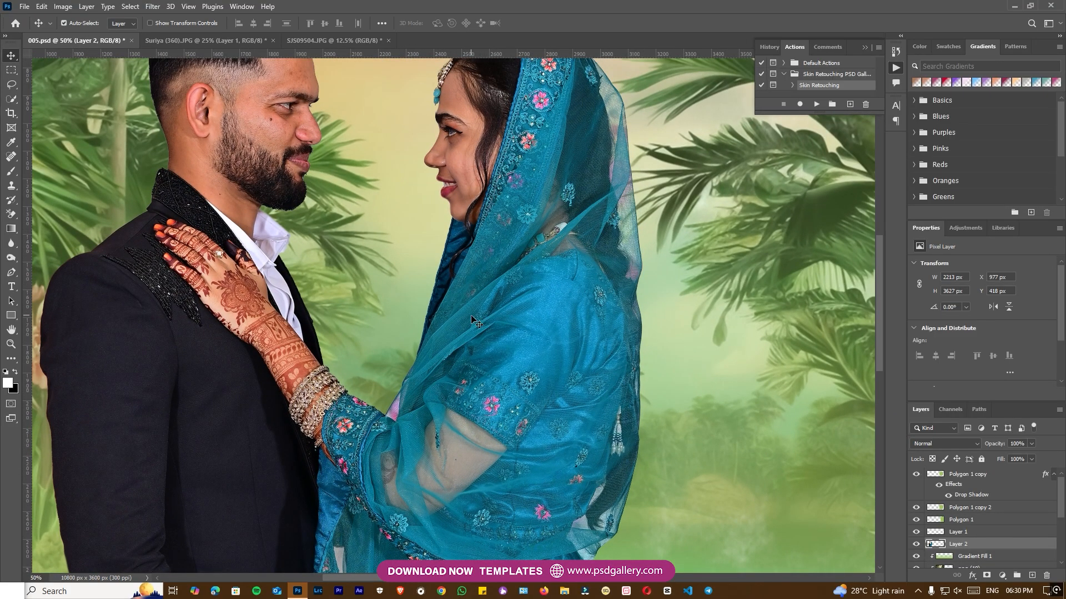
- Erase the pale leftover backdrop showing through the bride's rear veil and beside her skirt with the 100-pixel Background Eraser
key("p")
left_click_drag(467, 381, 468, 242)
left_click_drag(458, 305, 400, 305)
left_click_drag(520, 294, 448, 300)
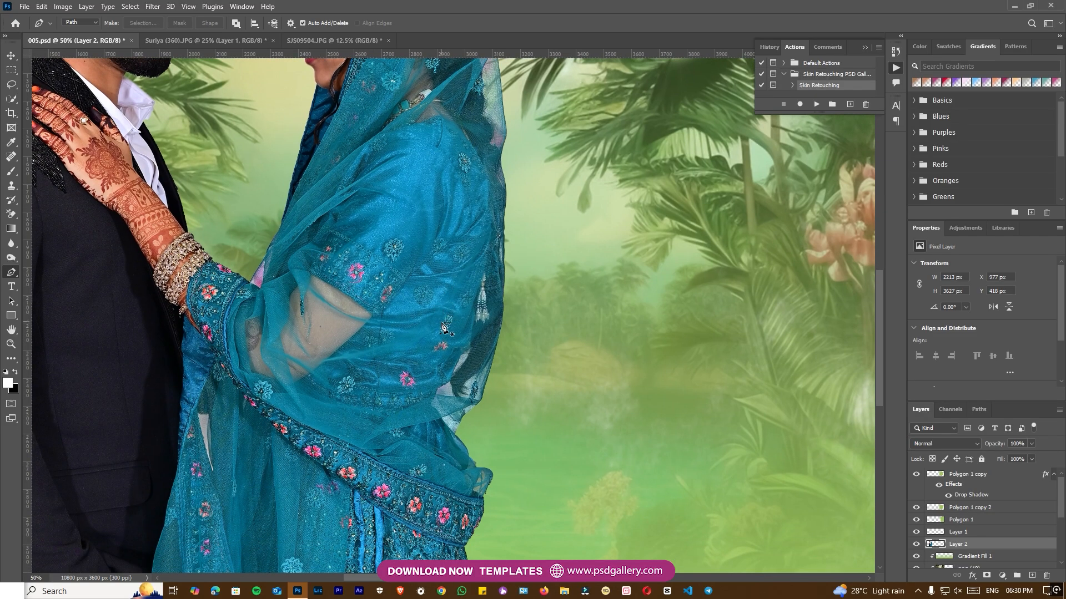
key("e")
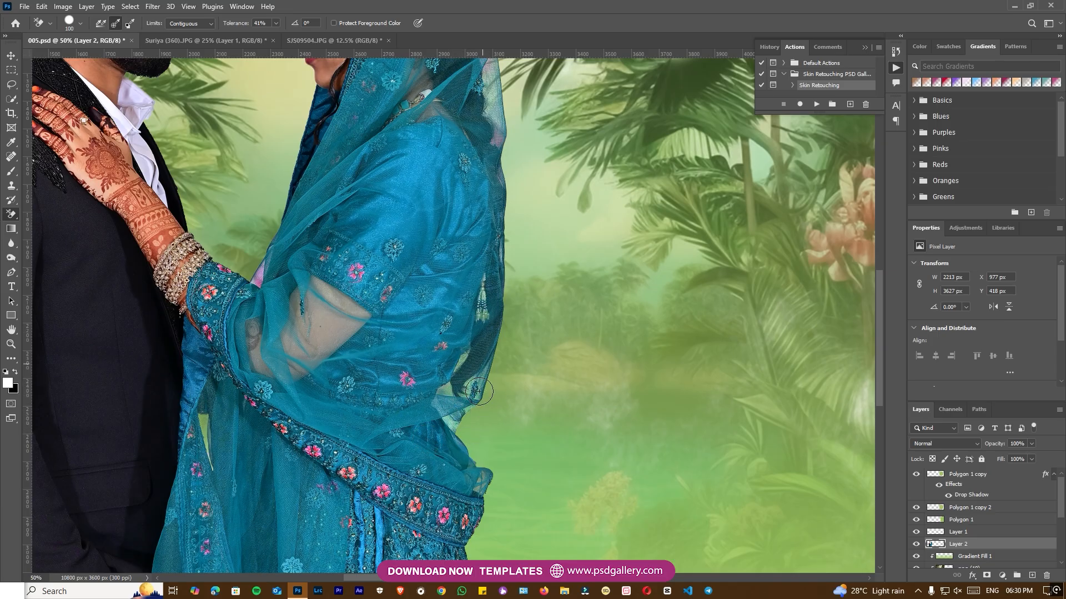
- Outline the pink leftover patch between the bride's sleeve and veil with a pen path, select it and delete it
left_click_drag(203, 328, 310, 378)
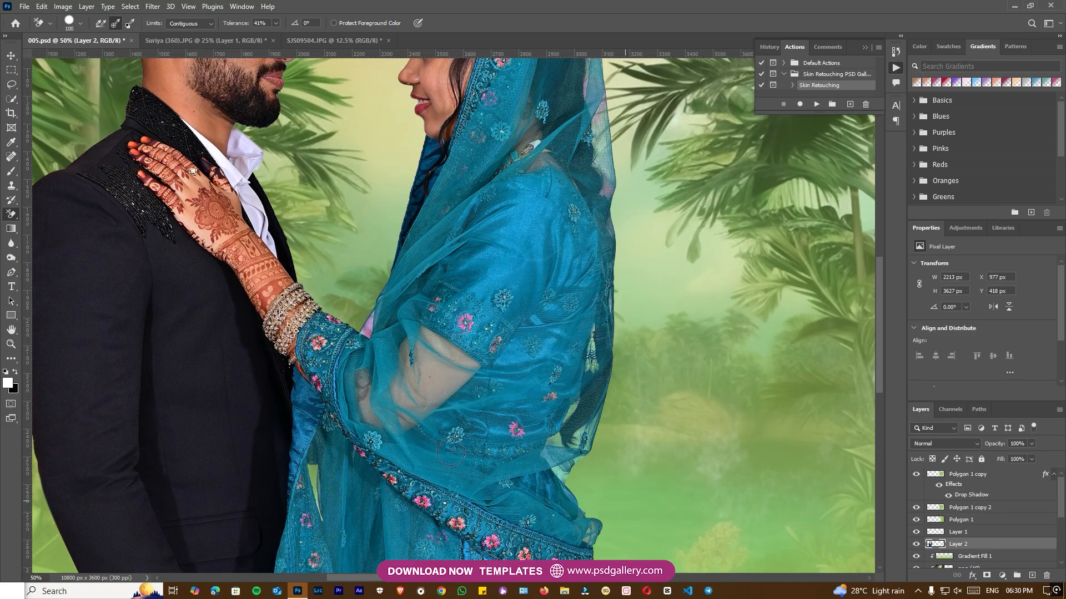
scroll(343, 367, "up", 3)
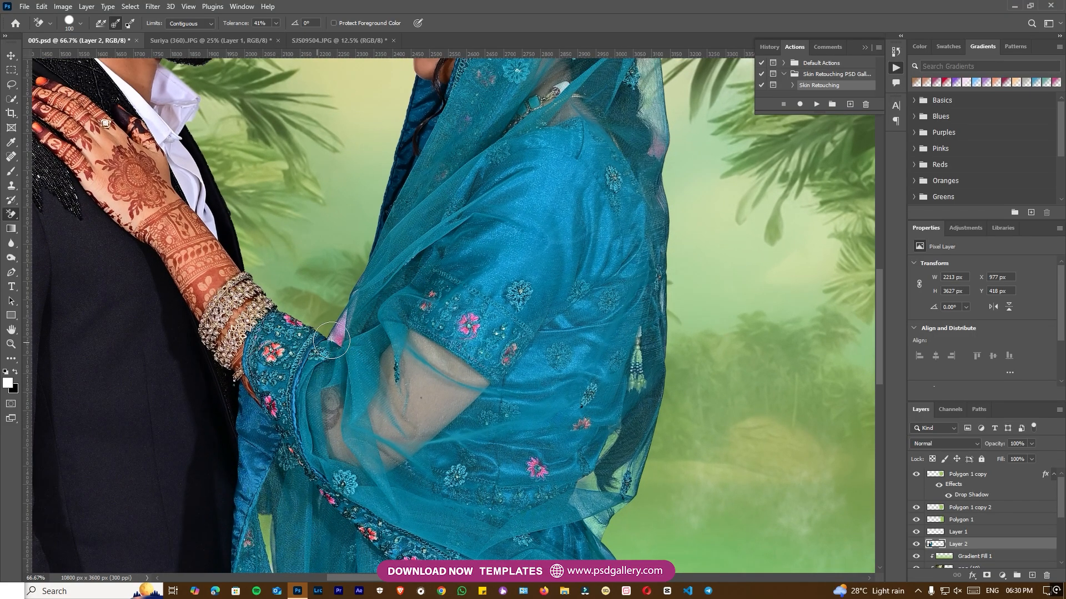
key("p")
key("ctrl+plus")
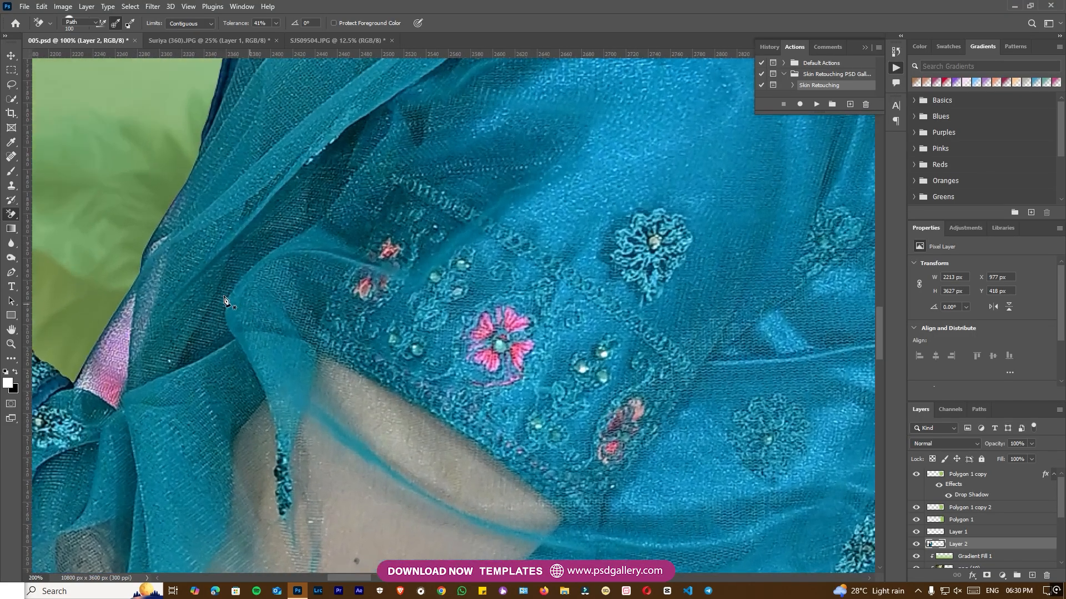
left_click_drag(208, 287, 541, 332)
left_click(495, 268)
left_click(480, 338)
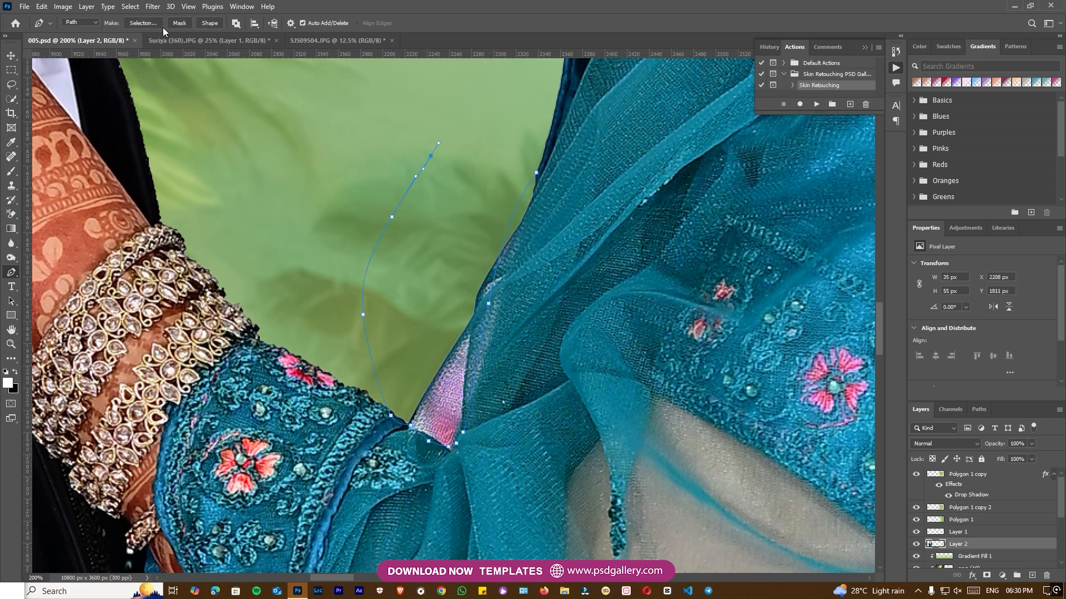
left_click(145, 22)
key("Return")
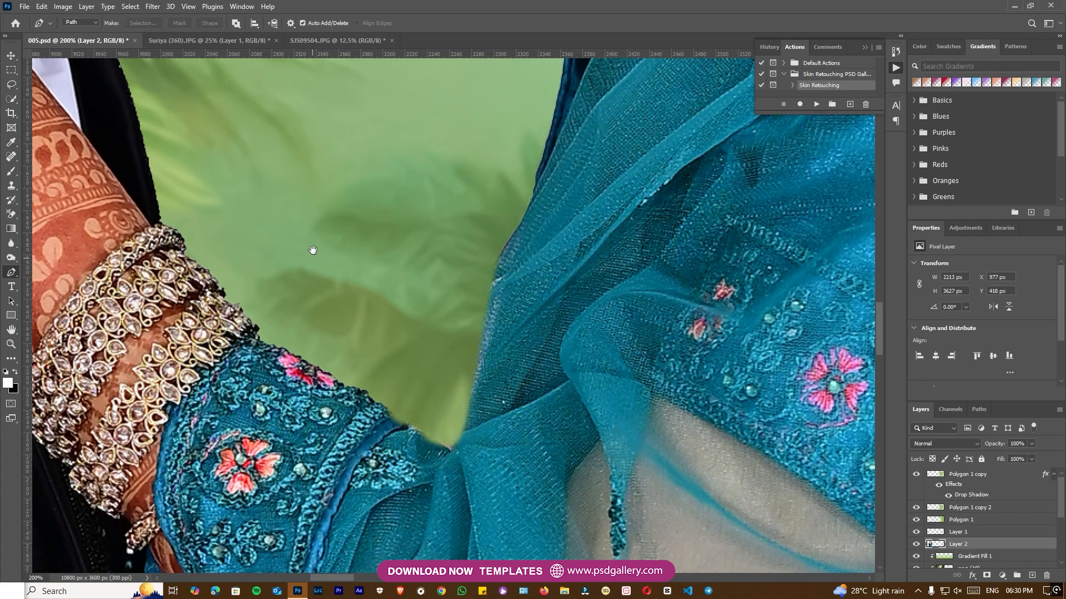
left_click_drag(311, 248, 600, 466)
key("ctrl+minus")
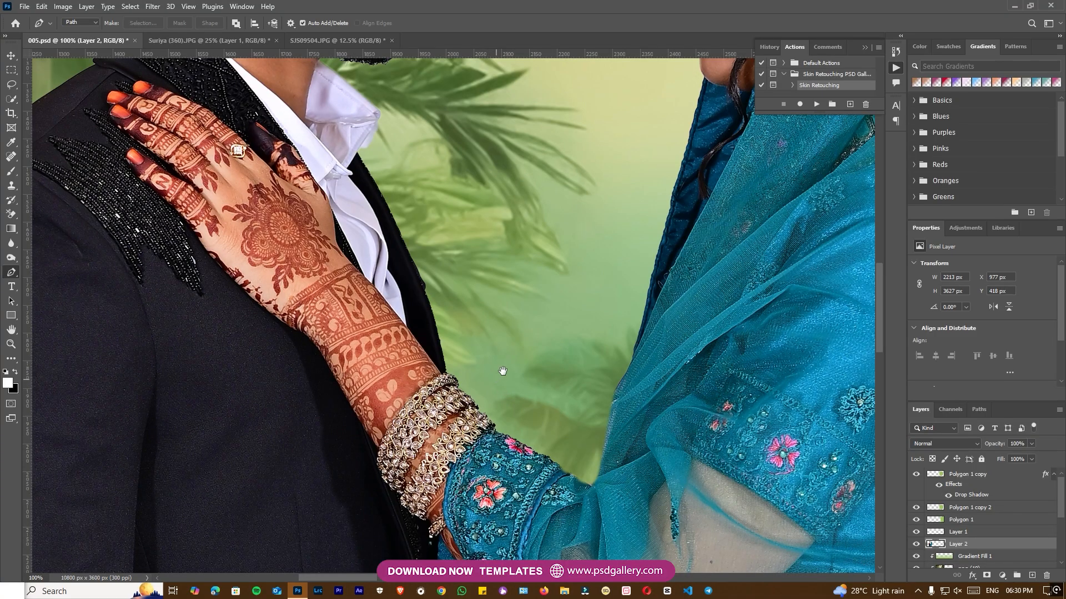
key("ctrl+minus")
key("ctrl+minus")
key("ctrl+minus")
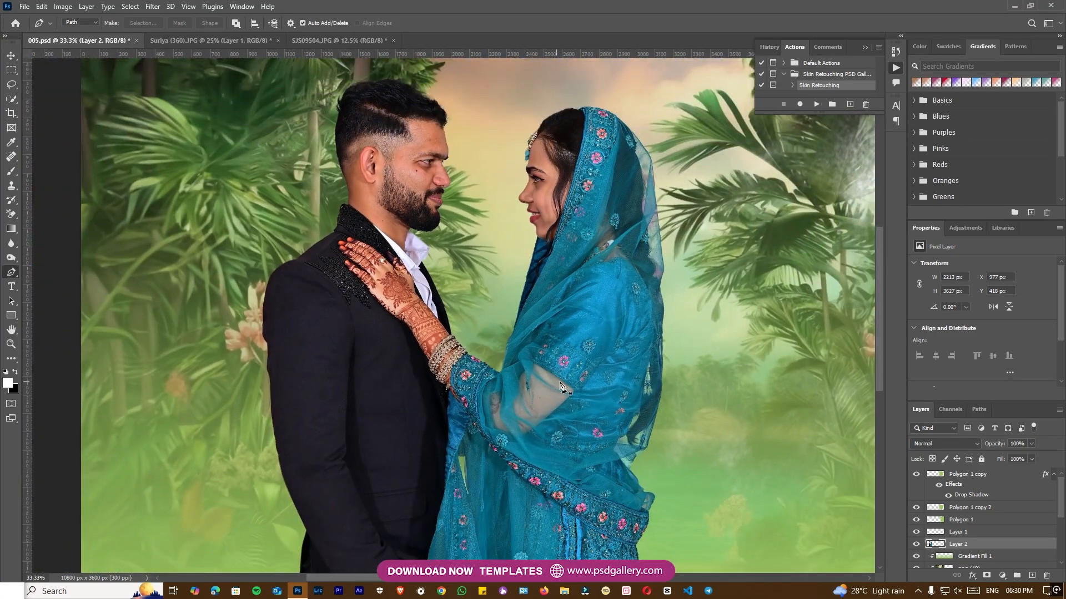
- Brighten the couple's layer with Levels by lifting the midtones and highlights, comparing the preview before accepting
left_click(538, 383)
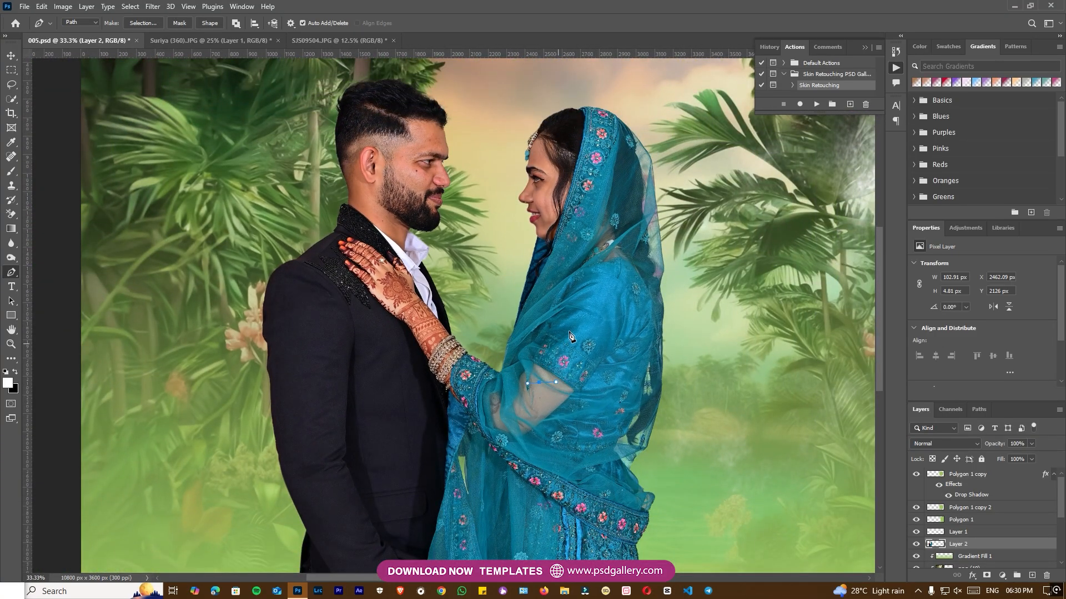
key("v")
right_click(582, 320)
left_click(605, 327)
left_click_drag(653, 339, 567, 331)
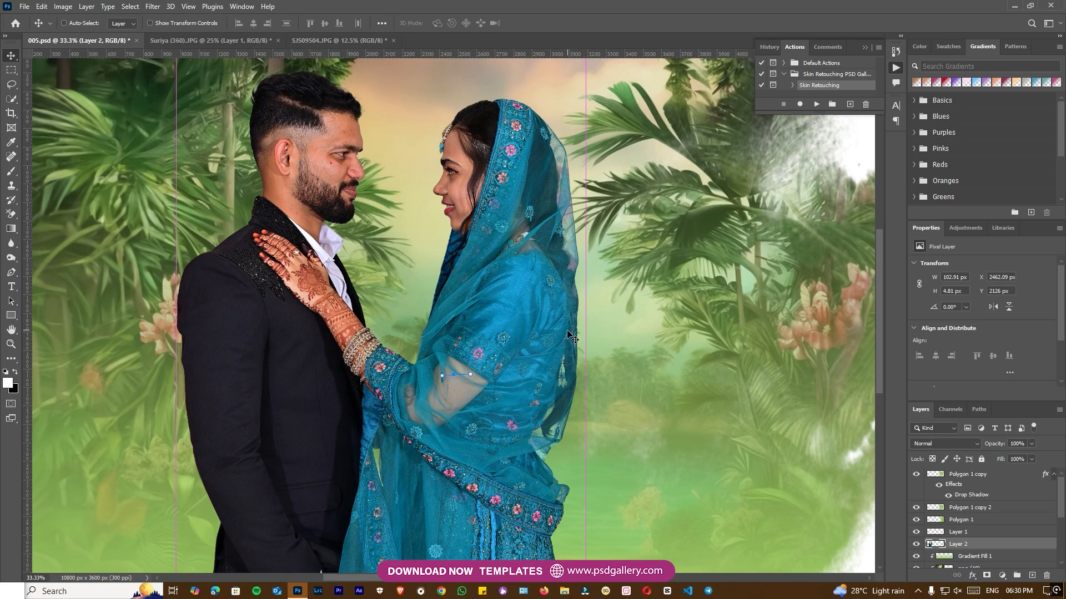
key("ctrl+l")
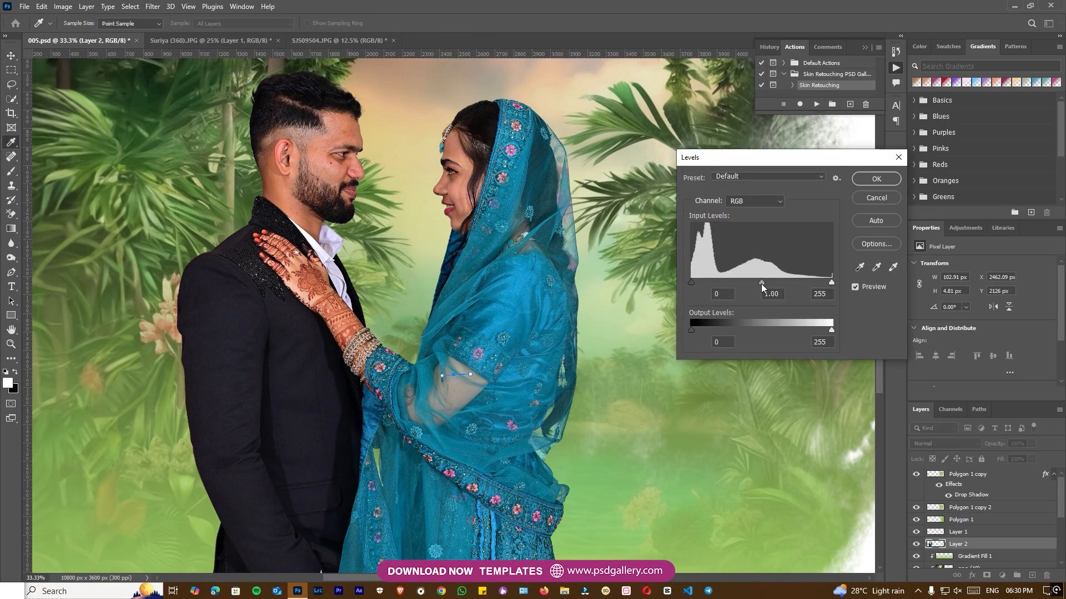
left_click_drag(761, 283, 754, 284)
left_click_drag(831, 282, 820, 283)
left_click_drag(743, 283, 694, 279)
left_click(856, 287)
left_click(855, 287)
left_click(876, 178)
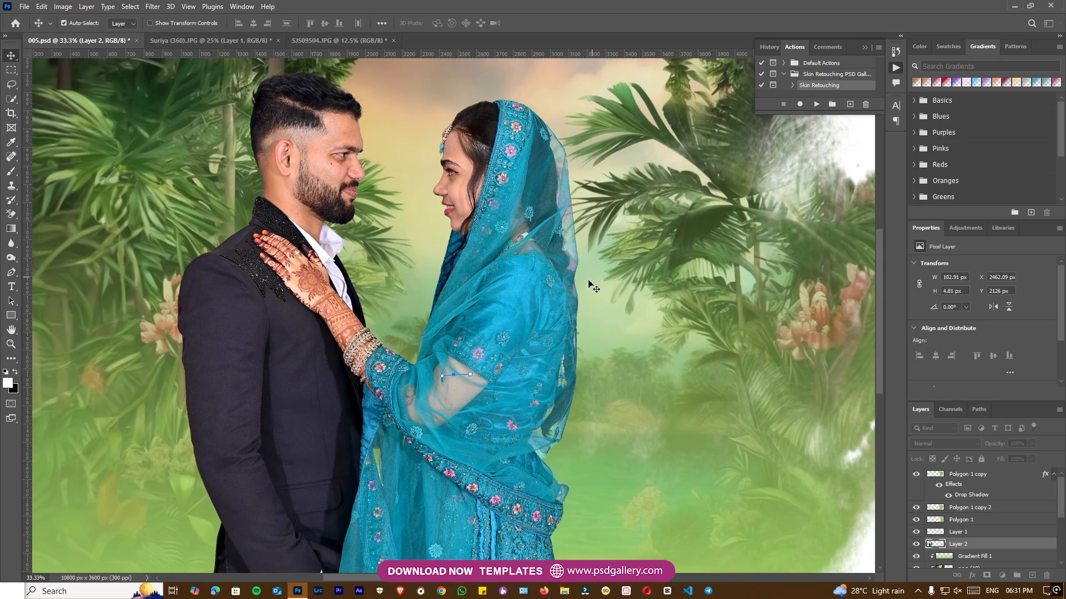
- Choose the Dodge tool and reduce its brush to 800 pixels over the couple
key("ctrl+minus")
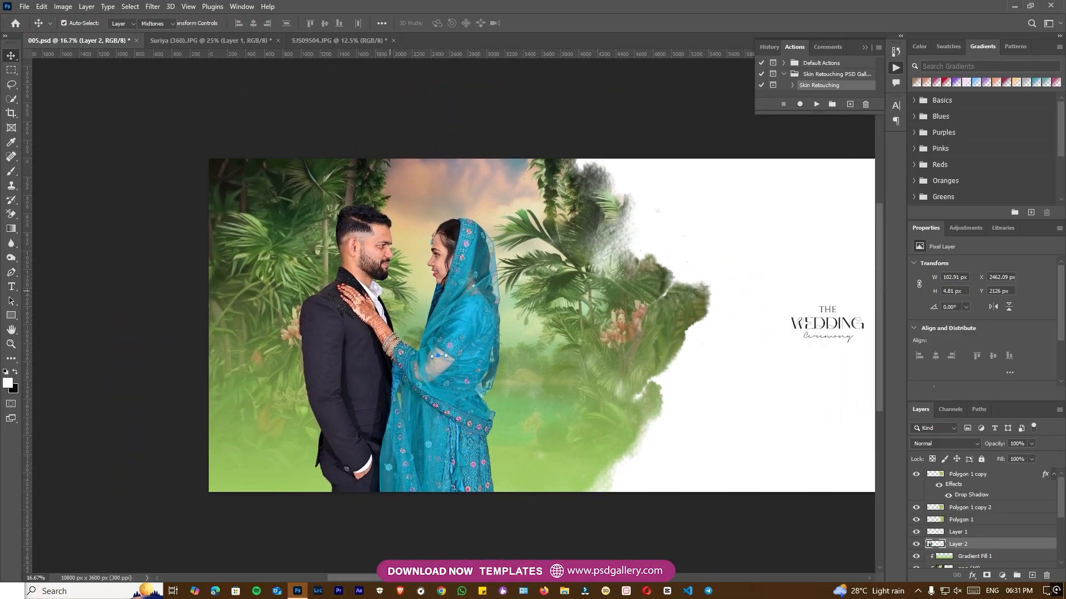
key("o")
right_click(19, 263)
left_click(56, 256)
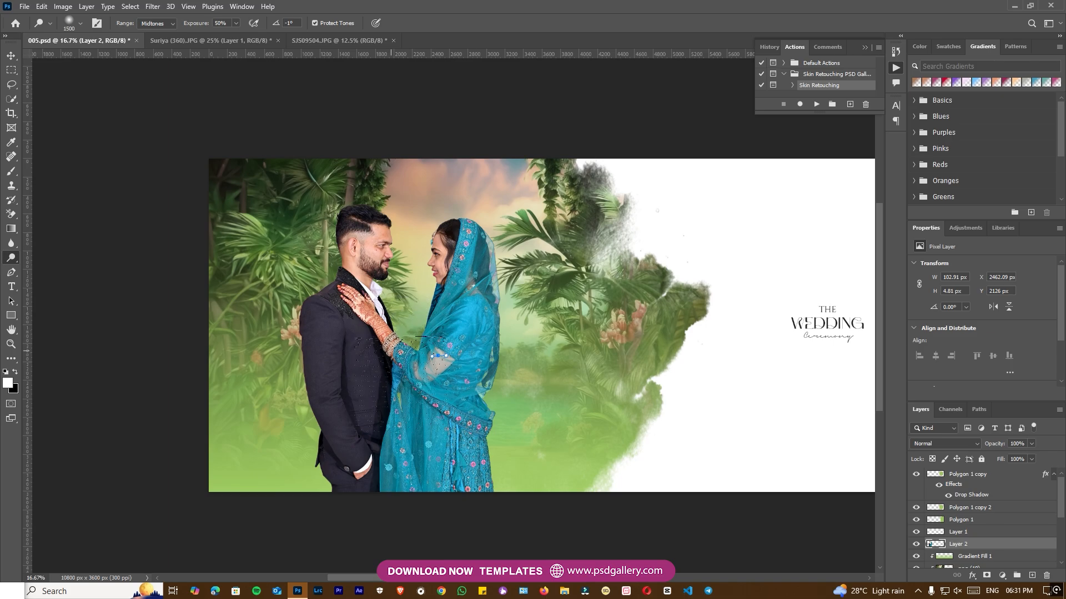
key("ctrl+plus")
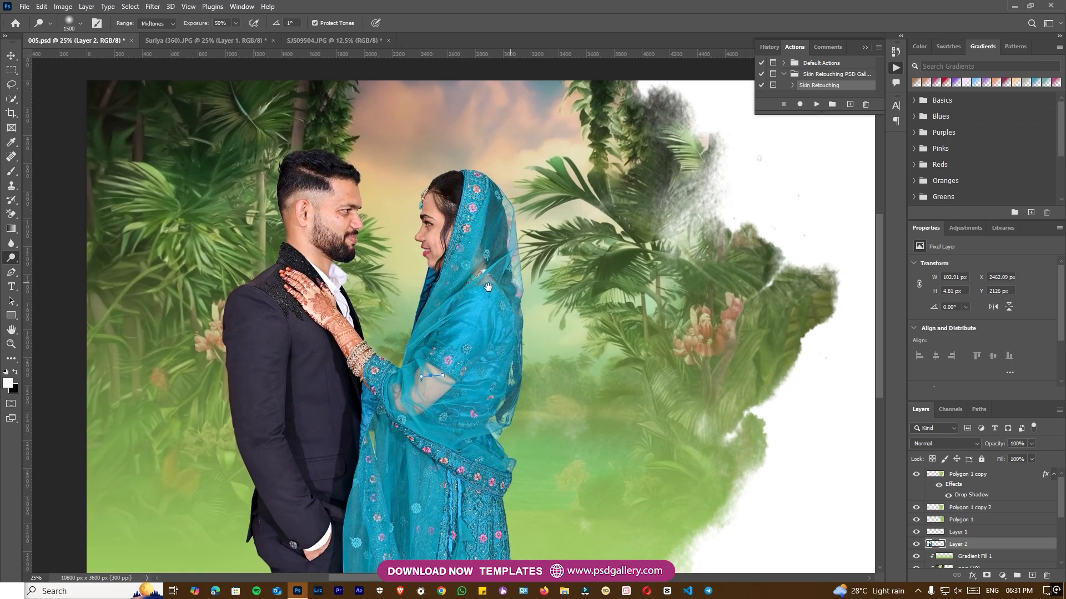
left_click_drag(499, 287, 535, 350)
key("ctrl+plus")
key("bracketleft")
key("bracketleft")
key("bracketleft")
key("bracketleft")
key("bracketleft")
key("bracketleft")
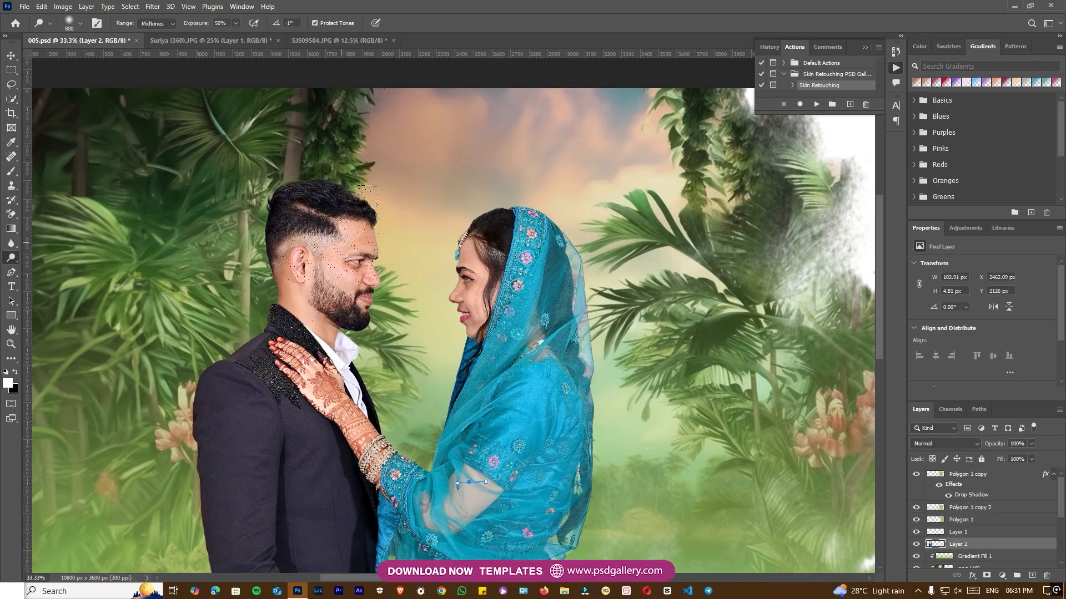
- Remove the mole on the groom's cheek and the dark spot on his forehead with the Spot Healing Brush
key("v")
key("ctrl+plus")
right_click(290, 247)
left_click(300, 252)
left_click_drag(280, 244, 485, 315)
key("ctrl+plus")
key("ctrl+plus")
key("j")
key("ctrl+plus")
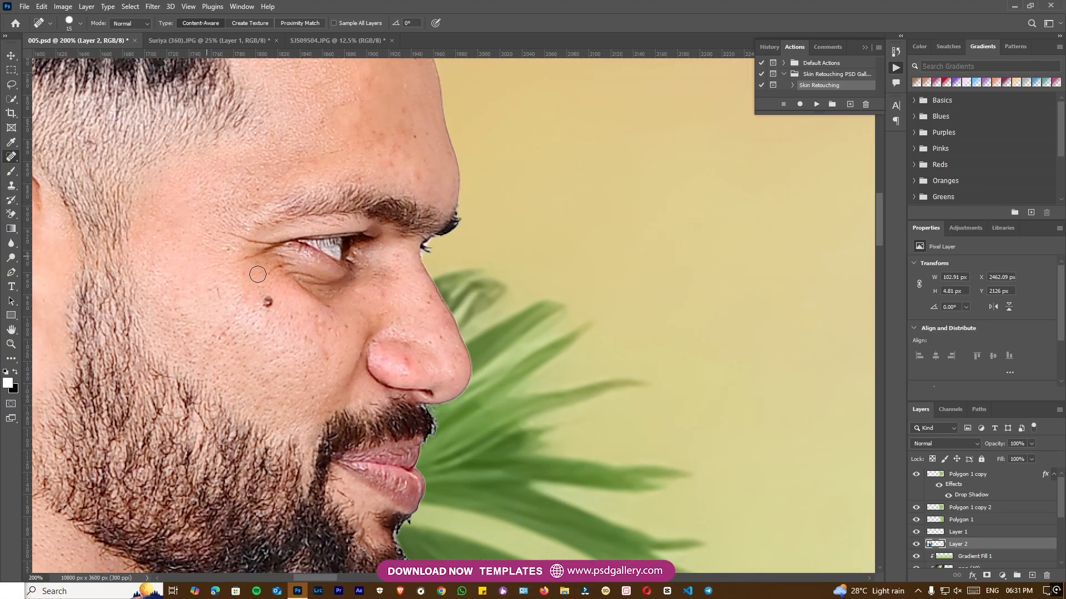
left_click(269, 304)
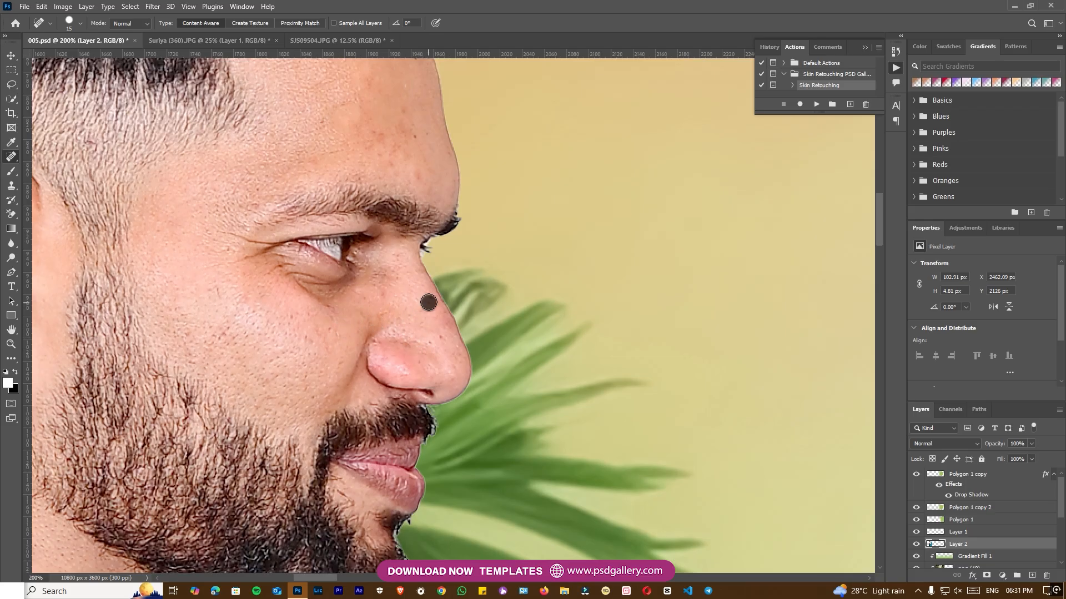
left_click(411, 141)
key("ctrl+minus")
key("ctrl+minus")
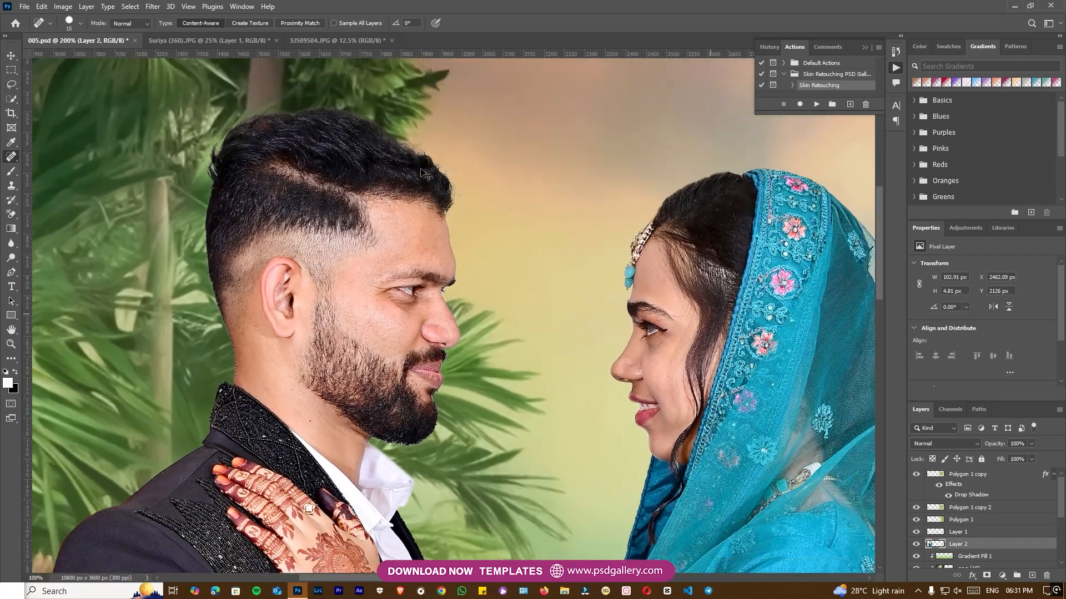
- Run the Skin Retouching action on the couple's layer with a High Pass radius of 17 and Gaussian Blur radius of 1.7 pixels
key("v")
right_click(391, 303)
key("Escape")
left_click(816, 105)
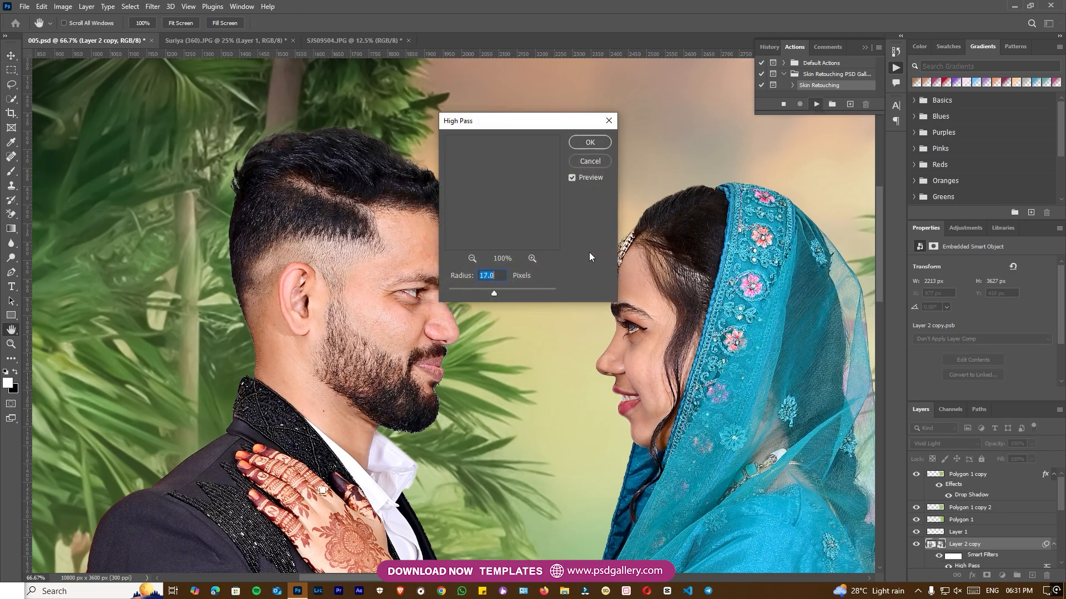
left_click(589, 142)
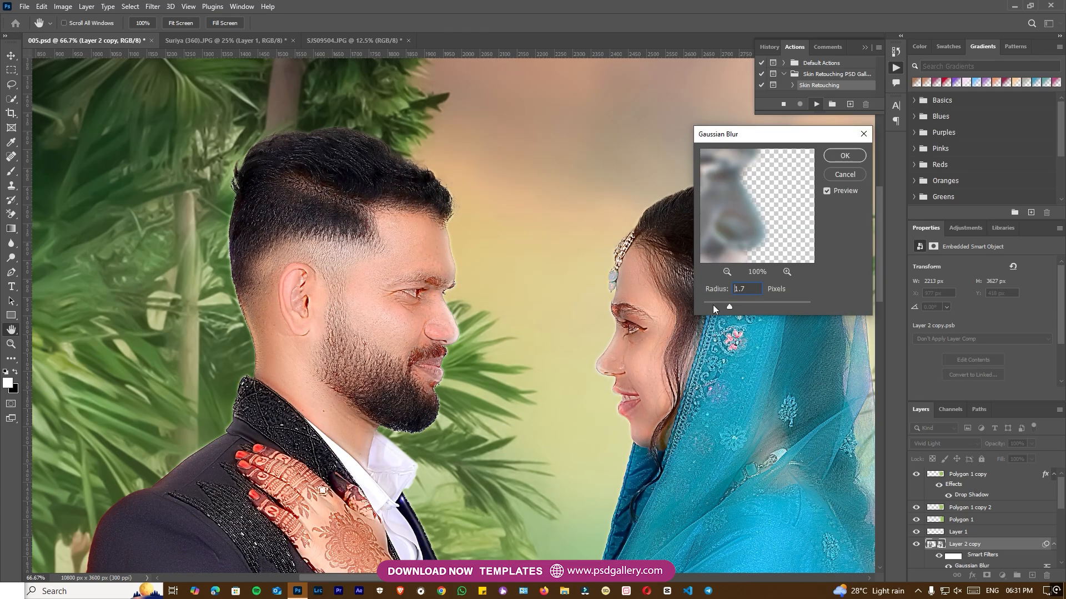
left_click(713, 305)
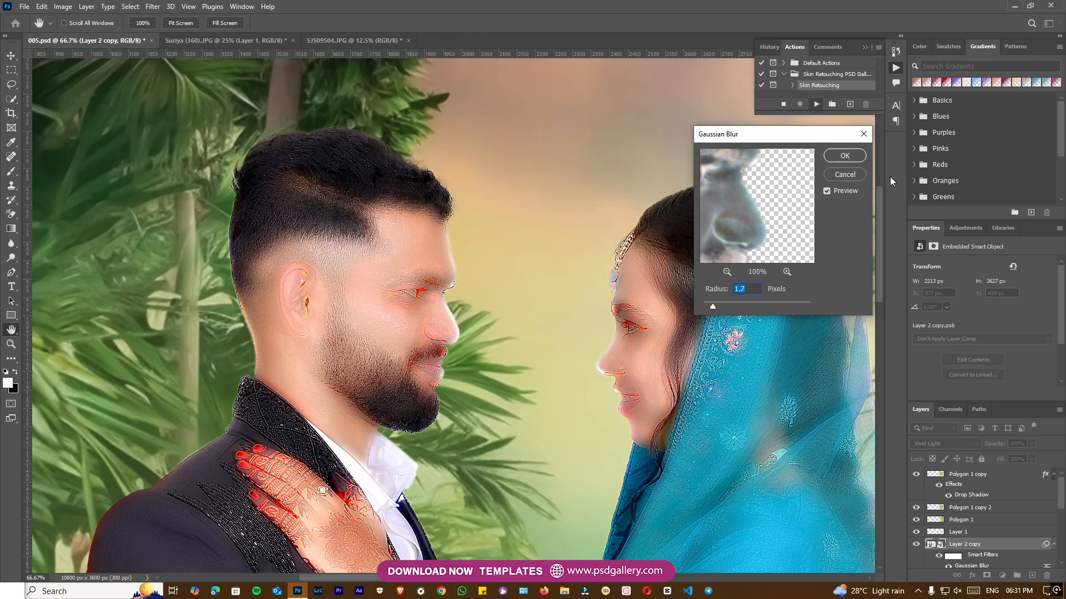
left_click(844, 156)
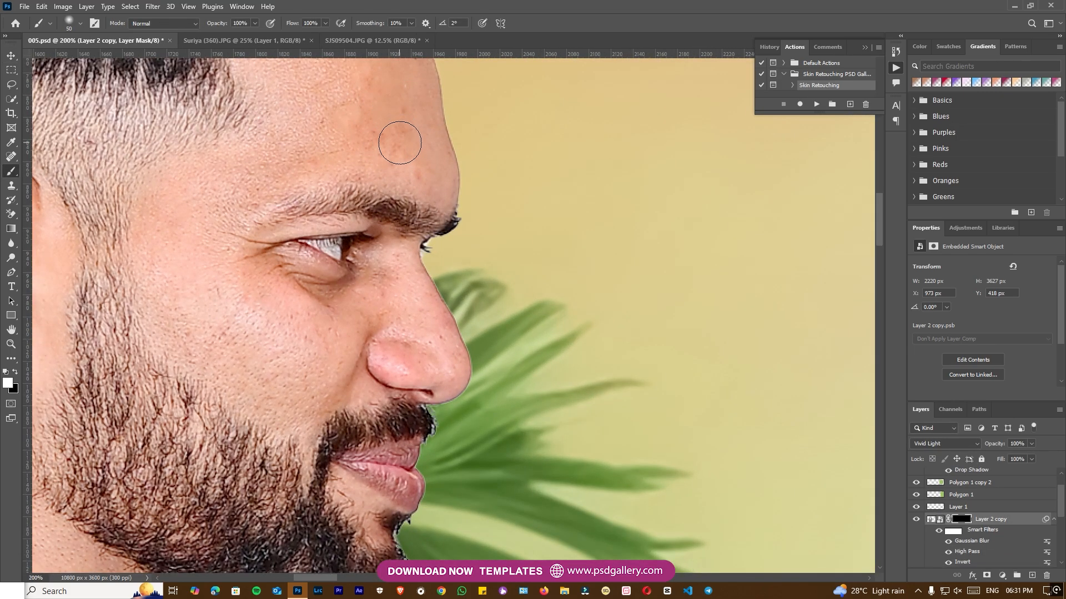
- Paint the smoothing onto the groom's cheek and forehead through the retouching layer's mask with a 70-pixel white brush
key("bracketright")
key("bracketright")
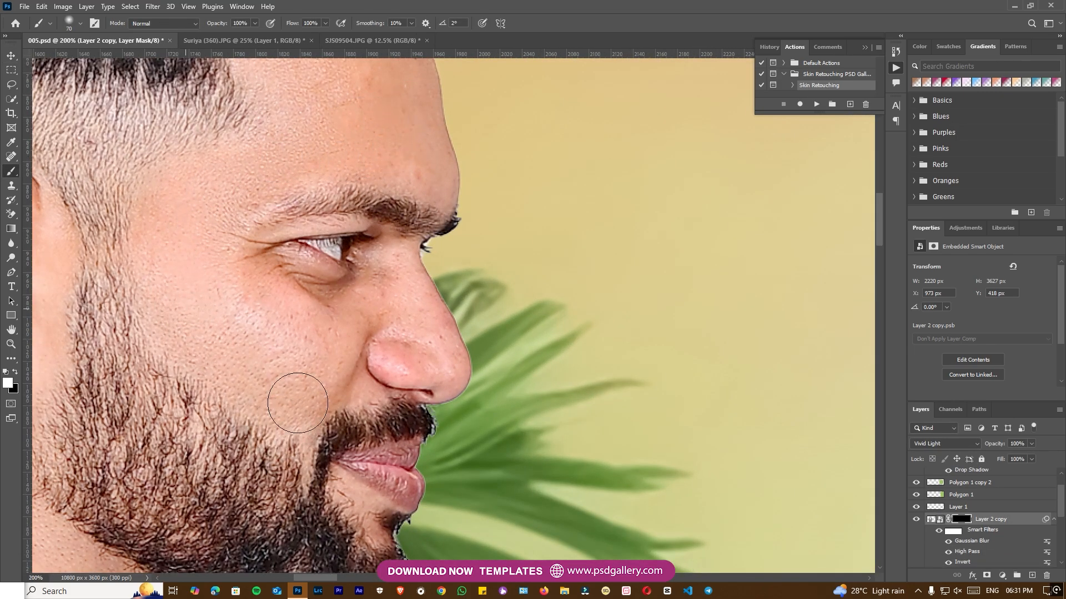
mouse_move(276, 359)
left_mouse_down()
mouse_move(344, 333)
mouse_move(237, 305)
mouse_move(229, 337)
left_mouse_up()
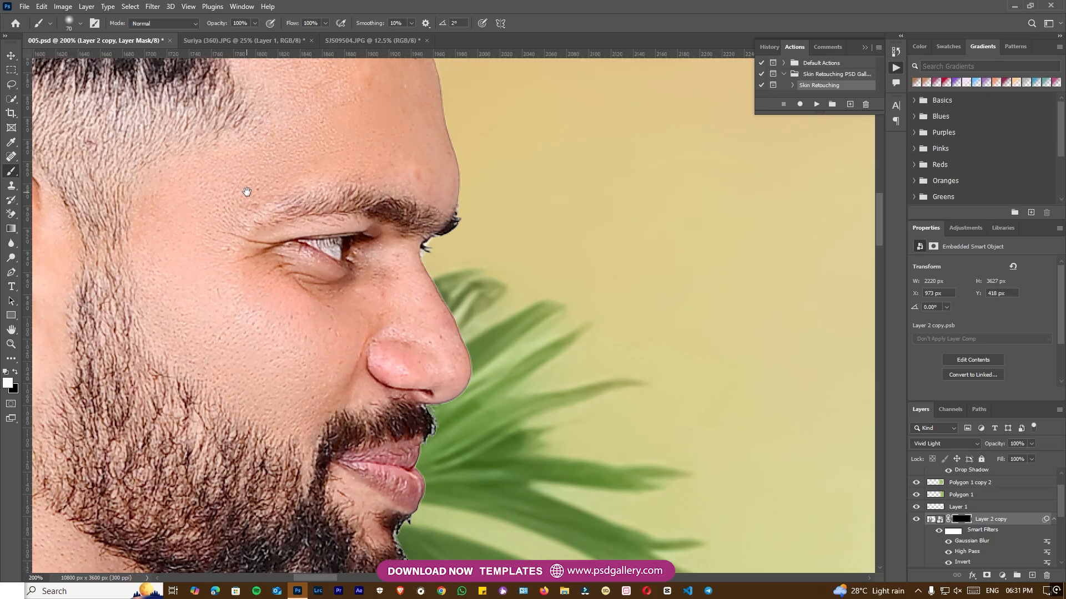
left_click_drag(248, 192, 237, 296)
mouse_move(282, 185)
left_mouse_down()
mouse_move(314, 167)
mouse_move(320, 187)
mouse_move(351, 201)
mouse_move(365, 161)
mouse_move(380, 222)
left_mouse_up()
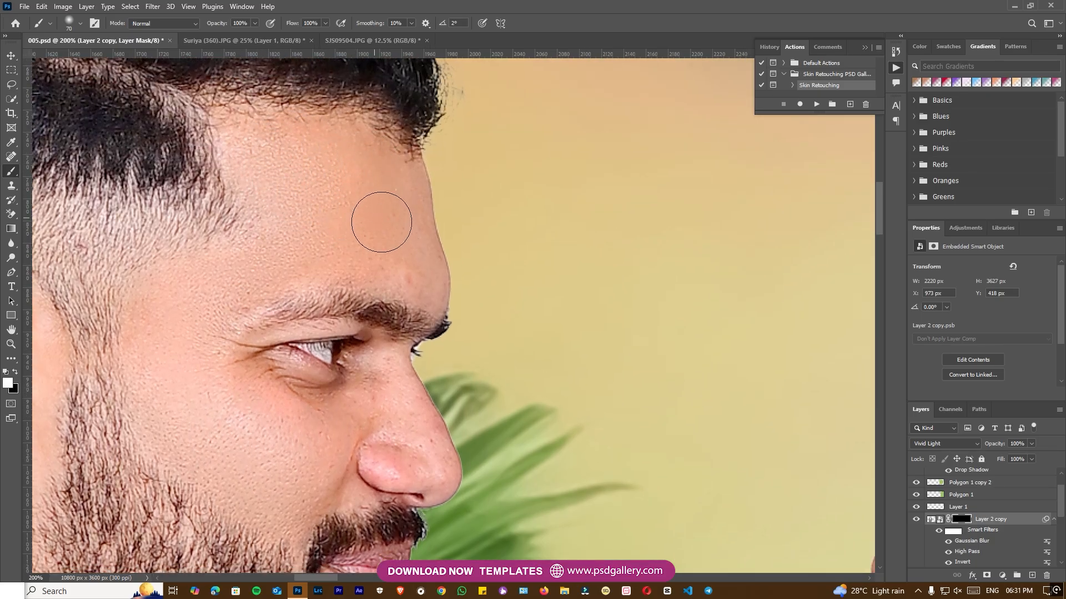
- Try to smooth the groom's nose through the retouching mask with a 35-pixel brush
key("bracketleft")
key("bracketleft")
key("bracketleft")
mouse_move(385, 368)
left_mouse_down()
mouse_move(367, 420)
mouse_move(358, 409)
mouse_move(414, 438)
mouse_move(401, 440)
mouse_move(416, 465)
mouse_move(398, 380)
mouse_move(416, 431)
left_mouse_up()
key("bracketleft")
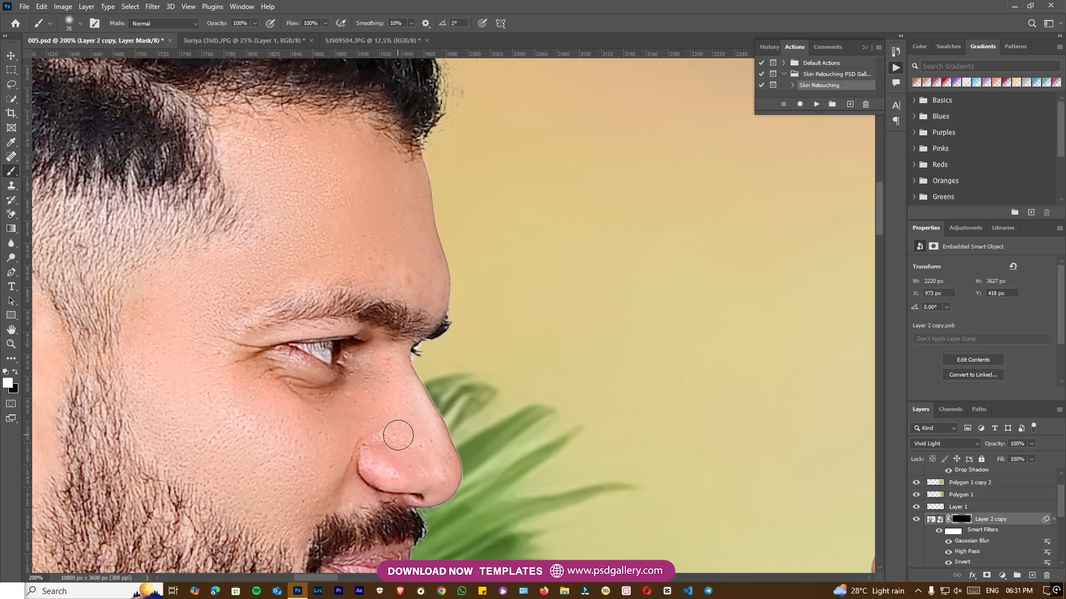
key("ctrl+z")
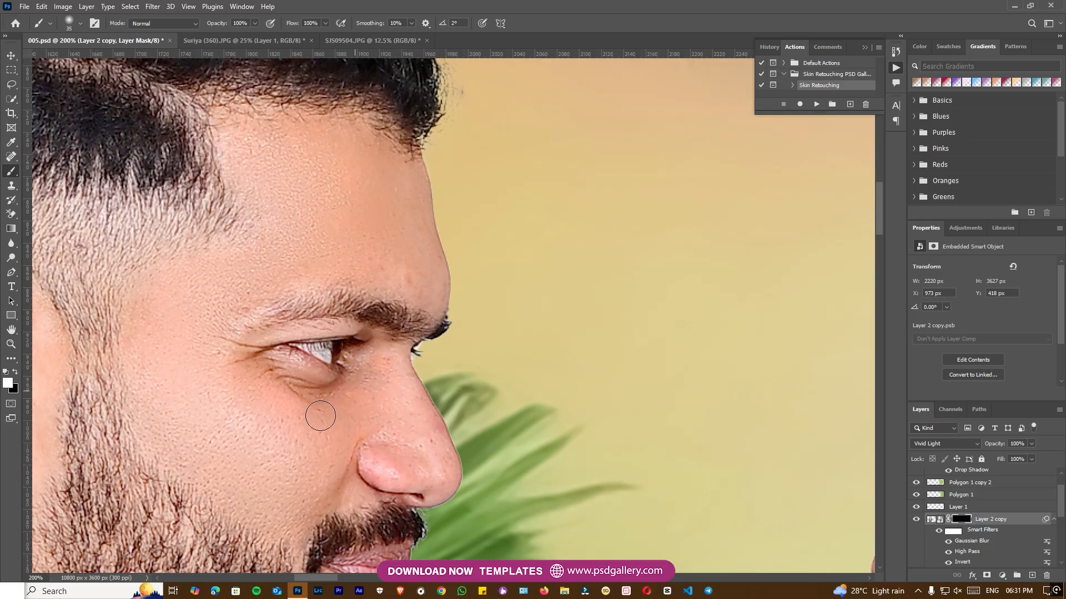
- Smooth the groom's skin around the ear and neck on the retouching mask, enlarging the brush to 60 and 90 pixels
left_click_drag(274, 526, 280, 385)
left_click_drag(73, 285, 297, 323)
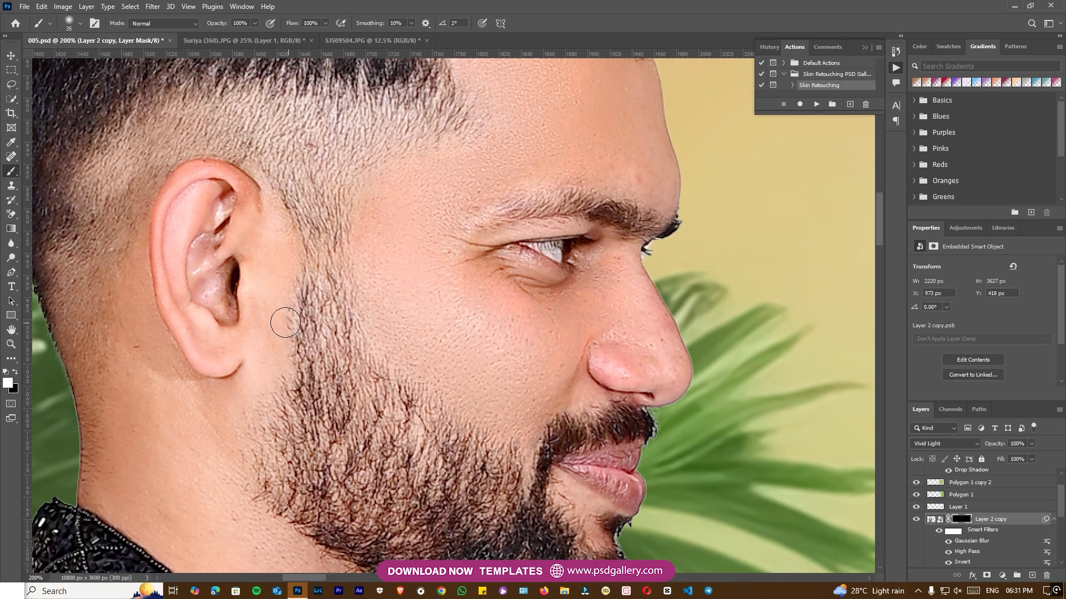
key("bracketright")
key("bracketright")
key("bracketright")
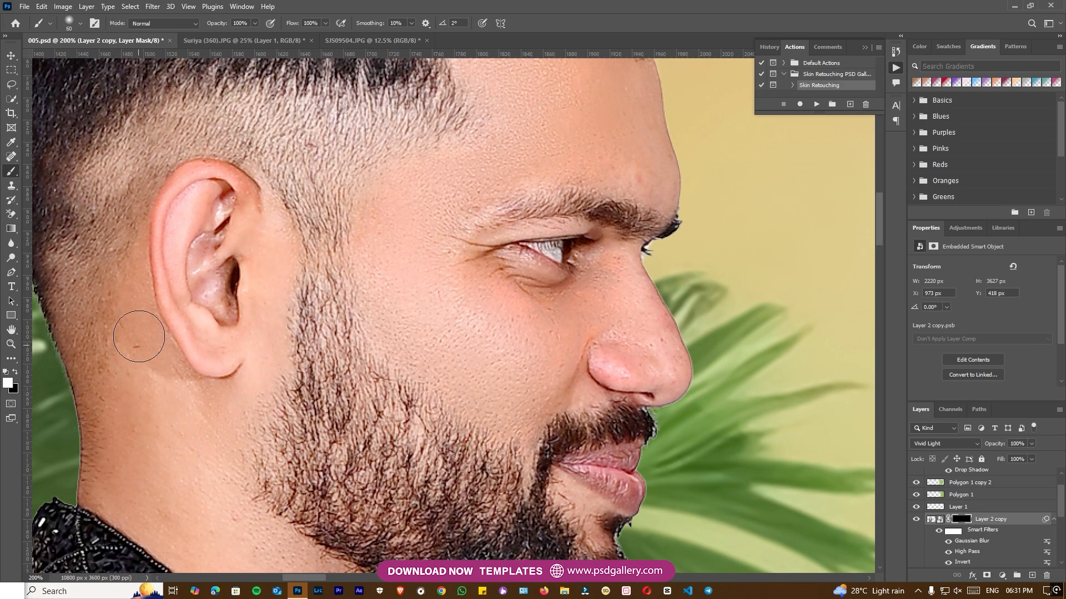
key("bracketright")
key("bracketright")
key("ctrl+minus")
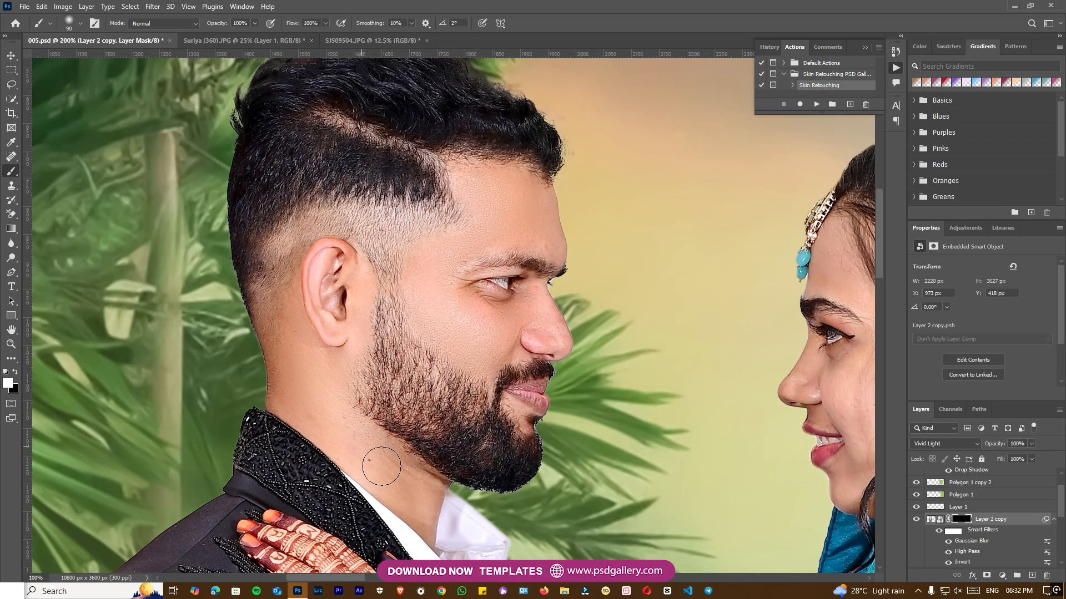
- Smooth the bride's forehead, cheek, nose and chin on the retouching layer's mask with a 40-pixel white brush
mouse_move(798, 352)
left_mouse_down()
mouse_move(457, 263)
mouse_move(408, 304)
left_mouse_up()
key("ctrl+plus")
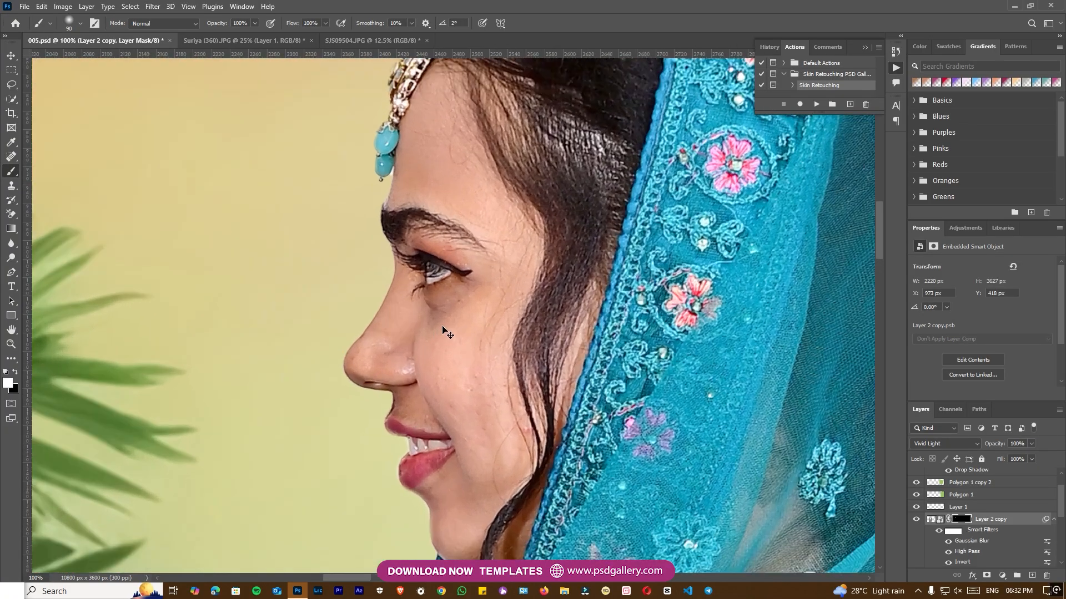
key("bracketleft")
key("bracketleft")
key("bracketleft")
key("bracketleft")
key("bracketleft")
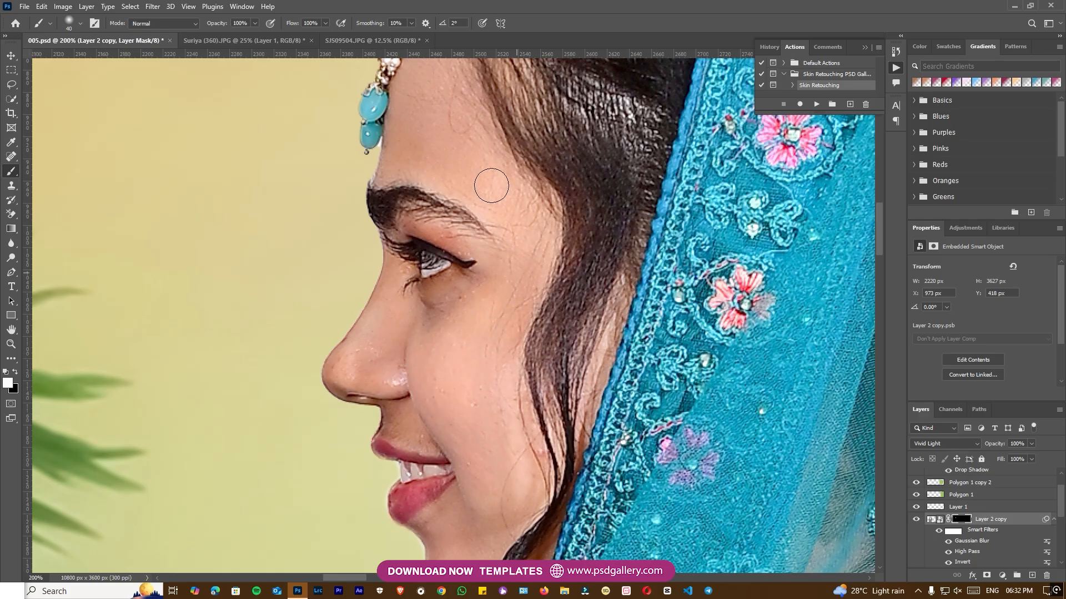
left_click_drag(462, 110, 463, 181)
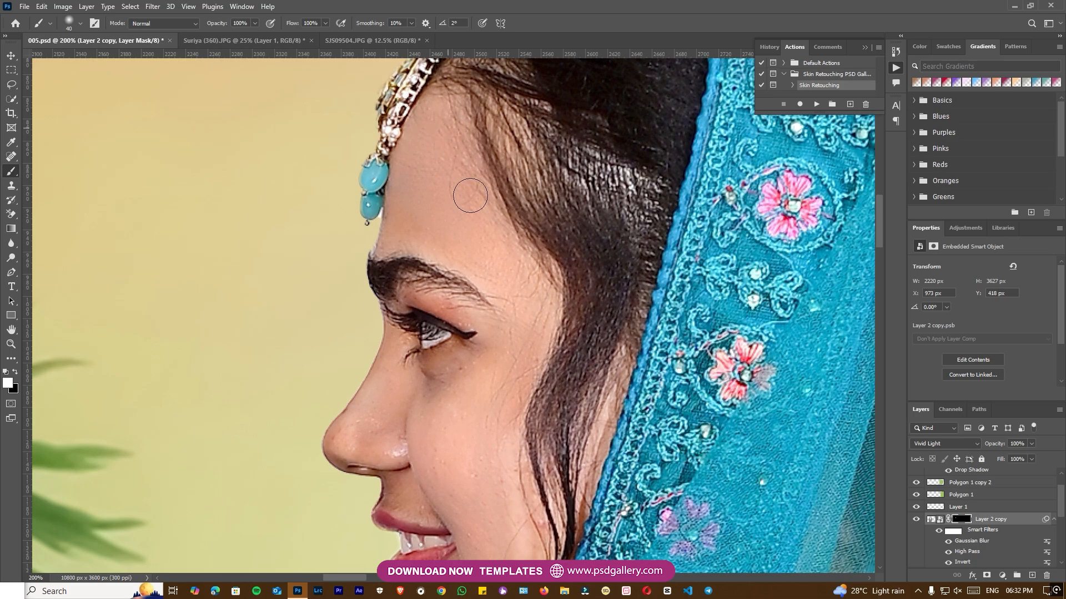
left_click_drag(503, 388, 515, 168)
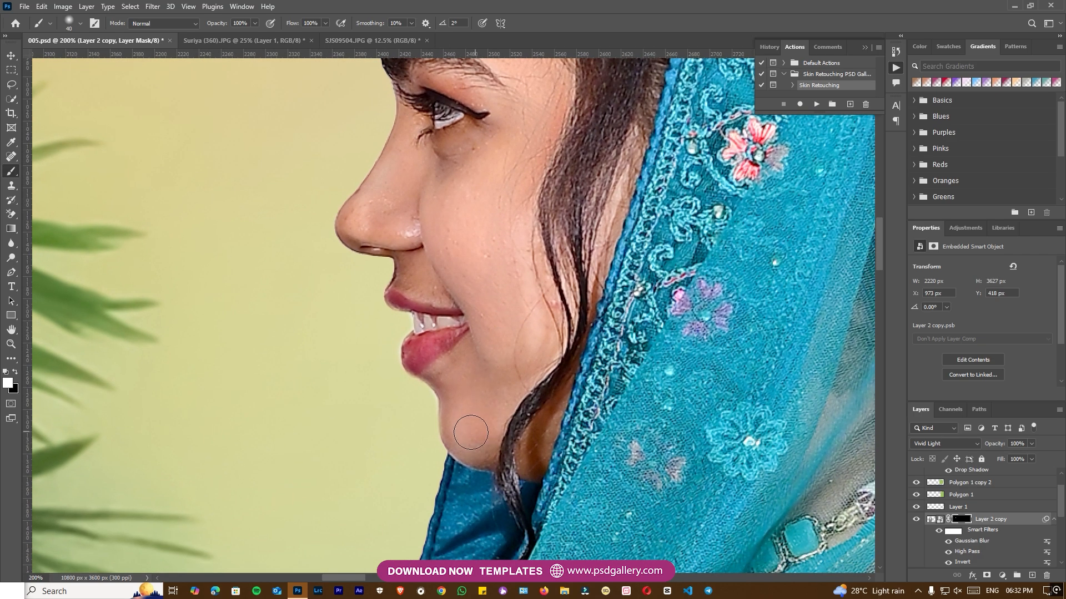
left_click_drag(482, 434, 484, 378)
mouse_move(369, 214)
left_mouse_down()
mouse_move(431, 216)
mouse_move(463, 199)
mouse_move(403, 168)
mouse_move(512, 183)
left_mouse_up()
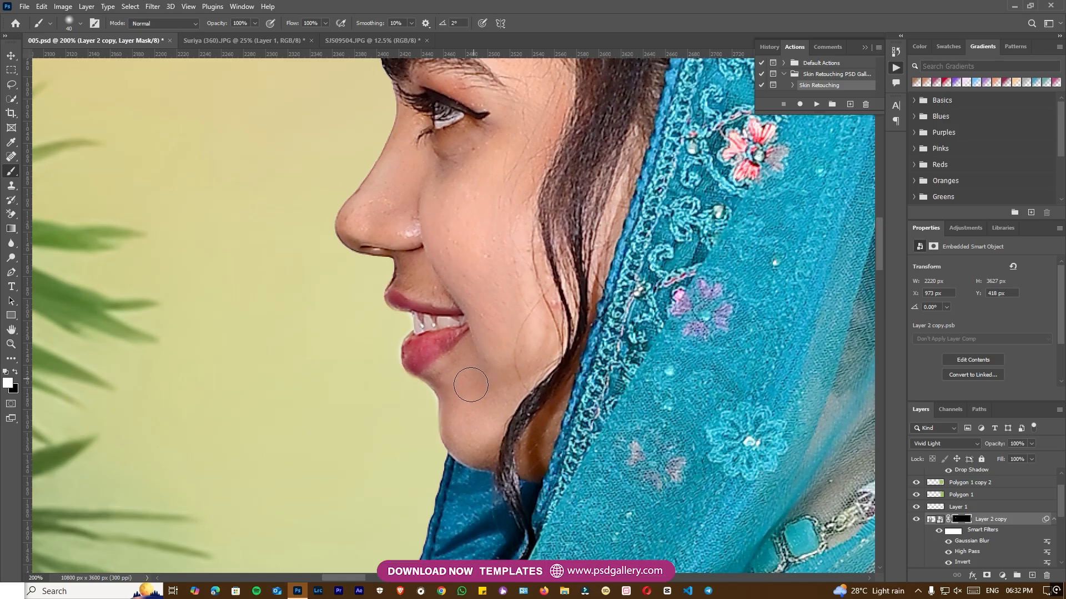
- Merge the skin-retouching layer with the couple's Layer 2 beneath it into a single pixel layer
key("ctrl+minus")
key("ctrl+minus")
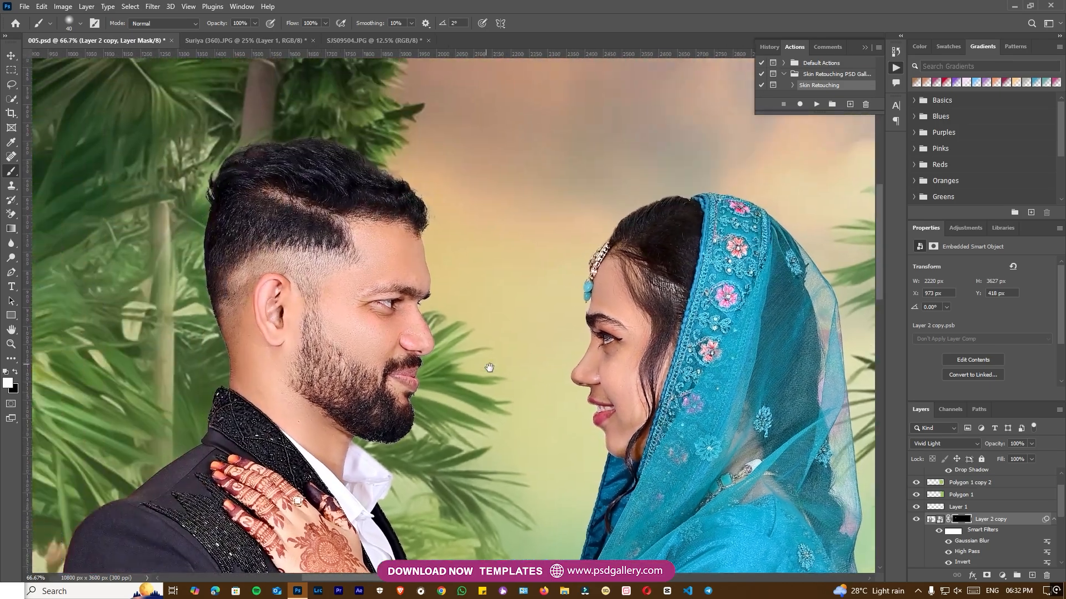
left_click_drag(489, 368, 495, 373)
key("ctrl+minus")
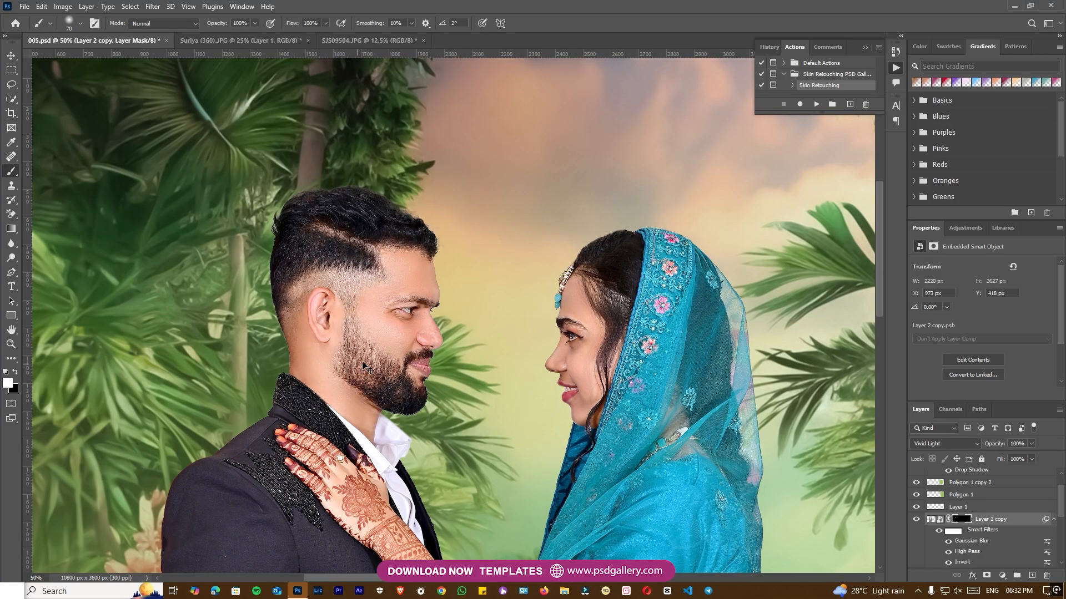
key("ctrl+minus")
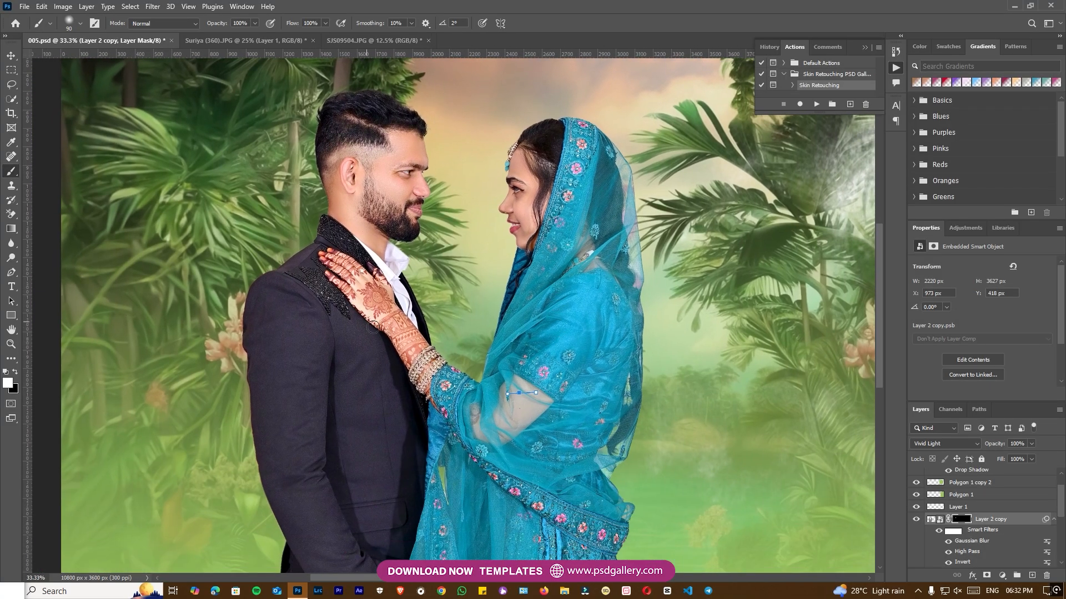
key("ctrl+minus")
left_click_drag(365, 371, 424, 428)
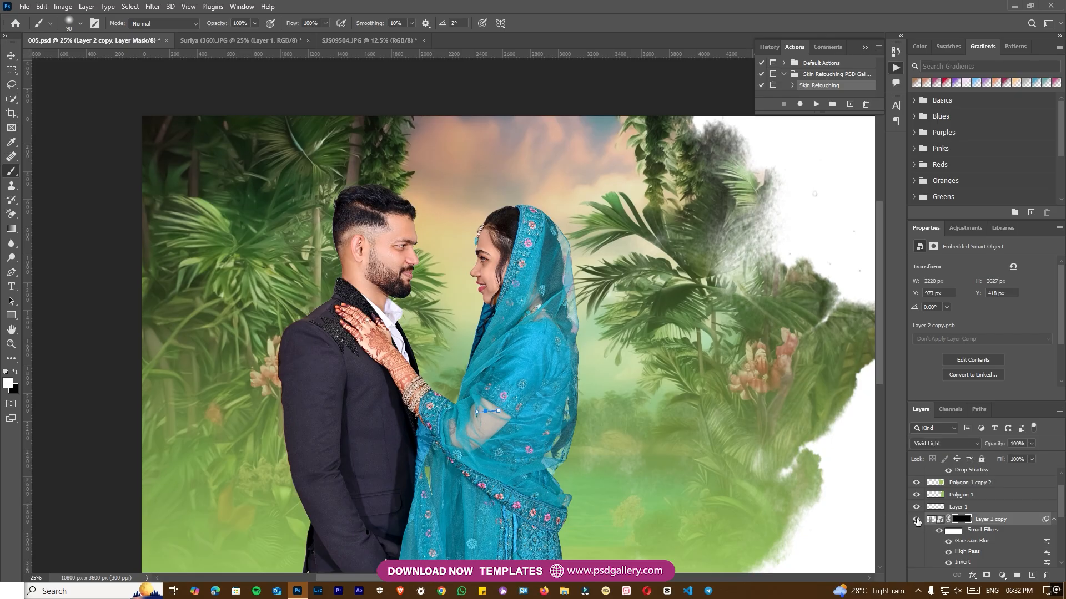
scroll(980, 547, "down", 2)
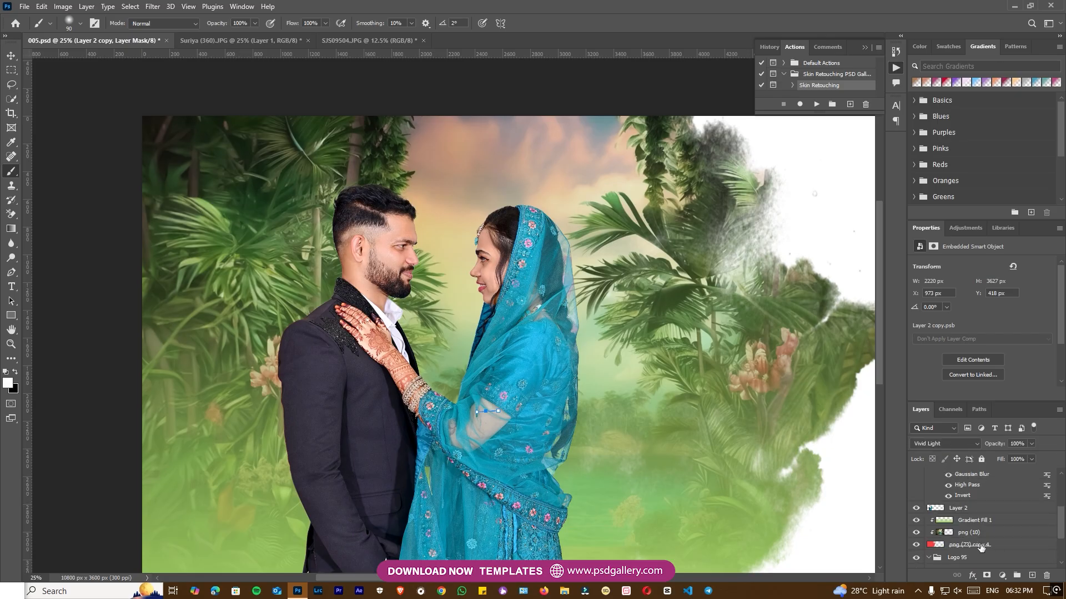
left_click(973, 508)
scroll(973, 511, "up", 1)
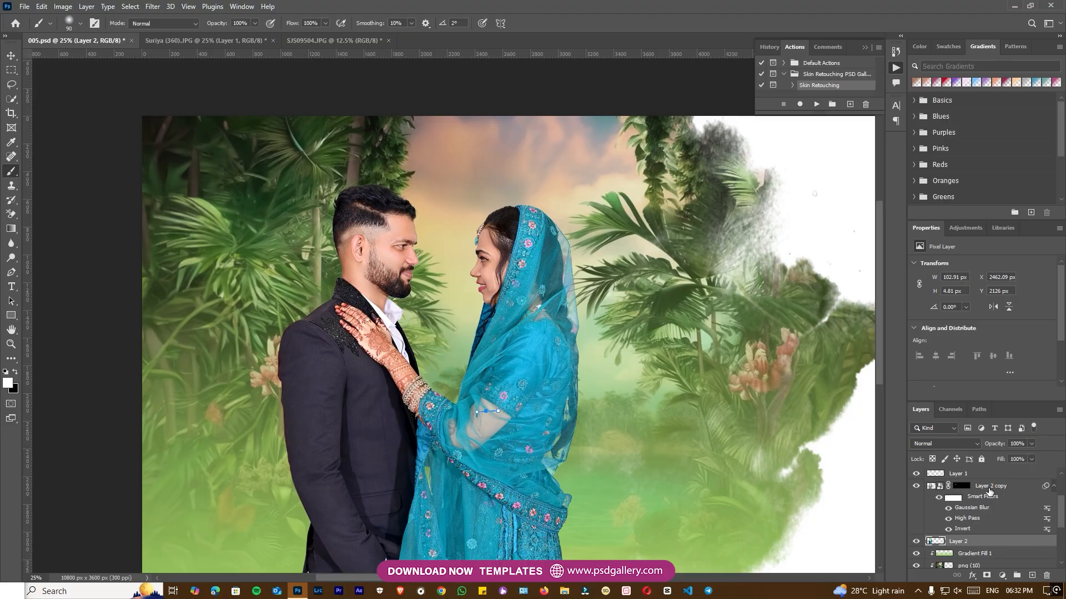
right_click(988, 491)
left_click(886, 437)
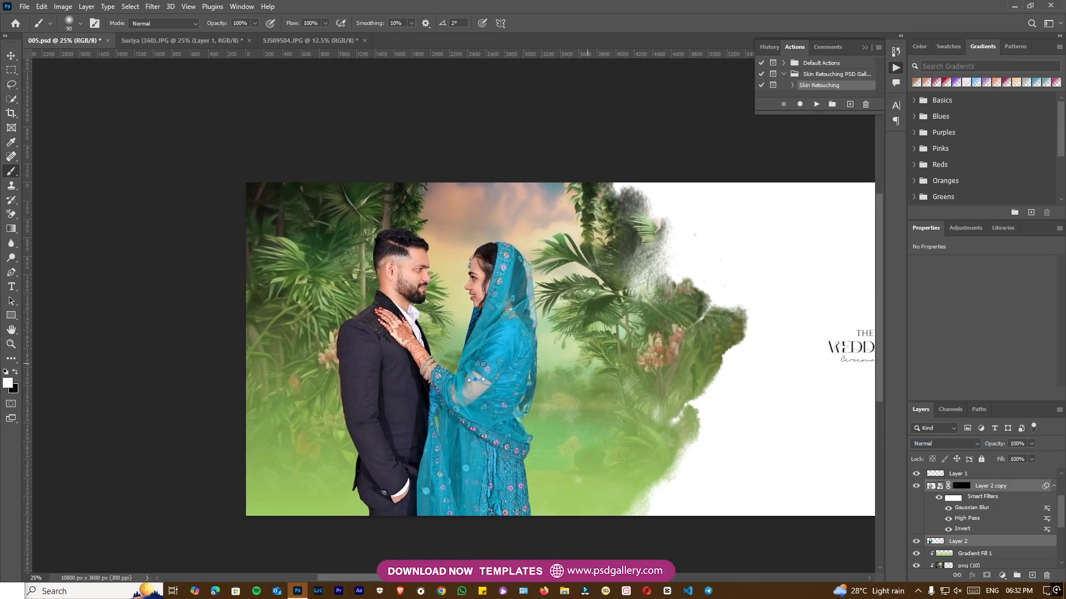
scroll(483, 364, "up", 4)
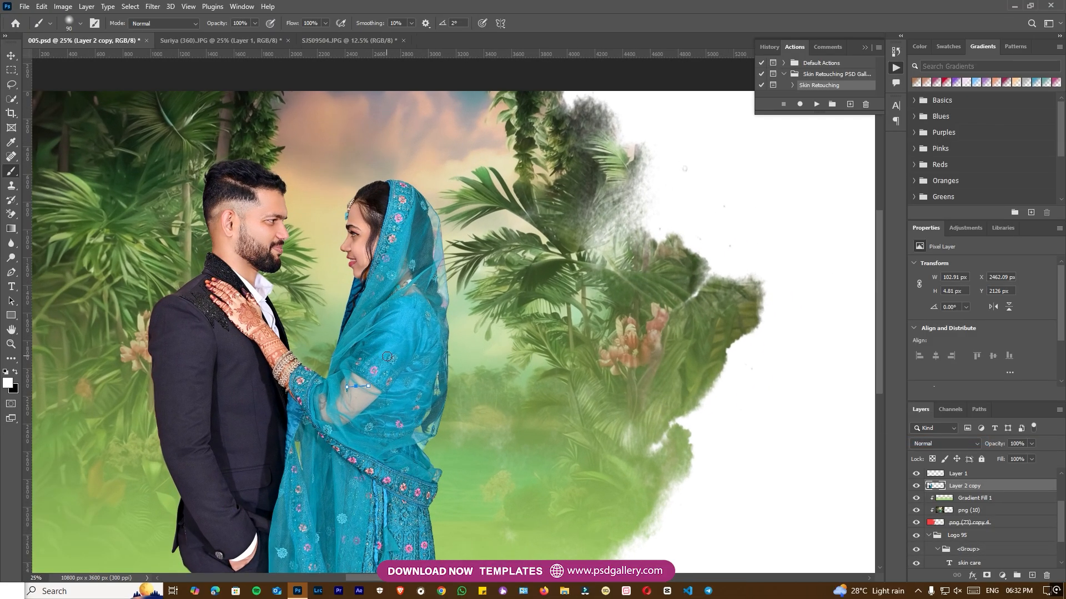
key("o")
scroll(439, 422, "down", 1)
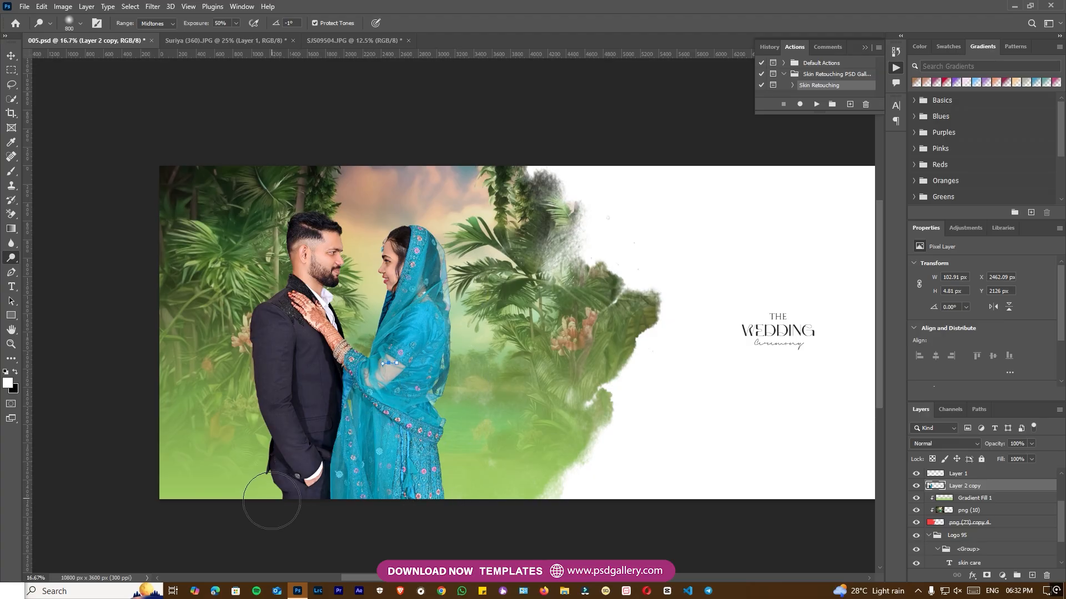
scroll(274, 317, "up", 1)
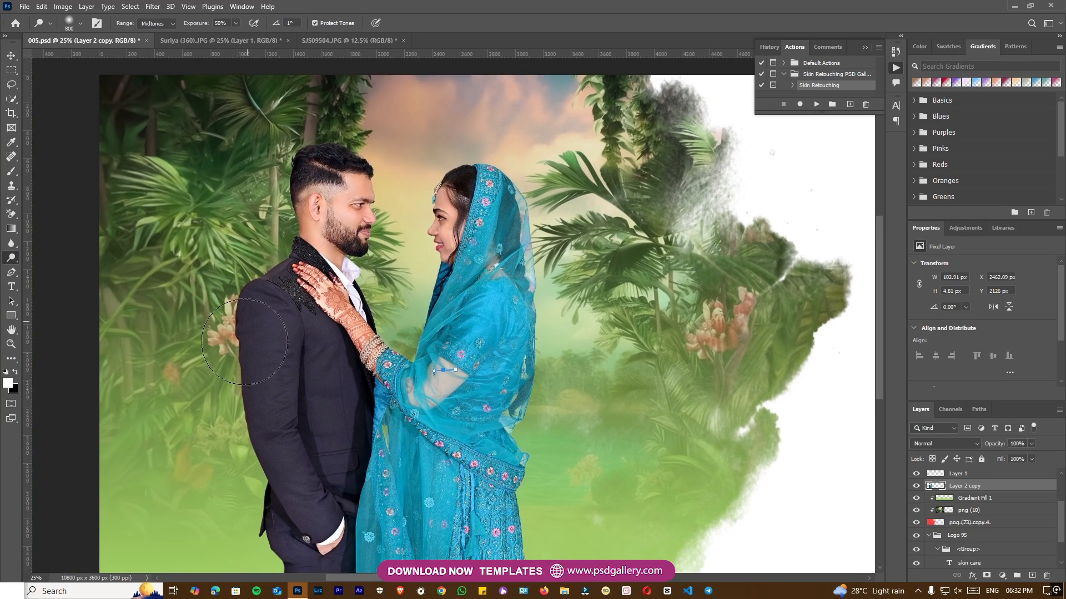
scroll(245, 337, "down", 2)
scroll(411, 362, "up", 2)
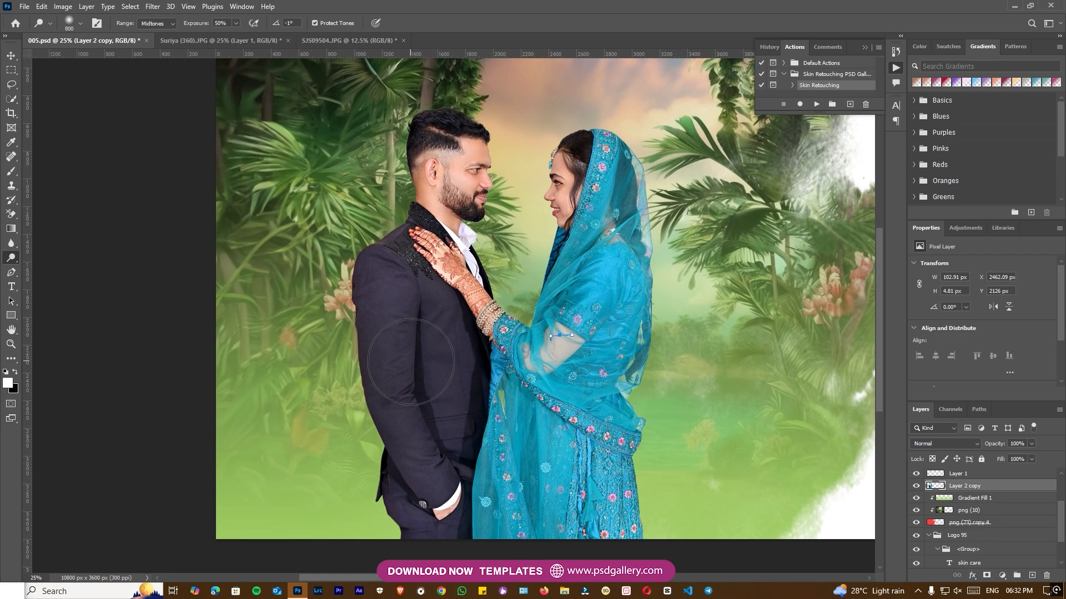
scroll(425, 347, "left", 2)
- Trace a Pen path up the outer edge of the groom's sleeve to his shoulder
key("p")
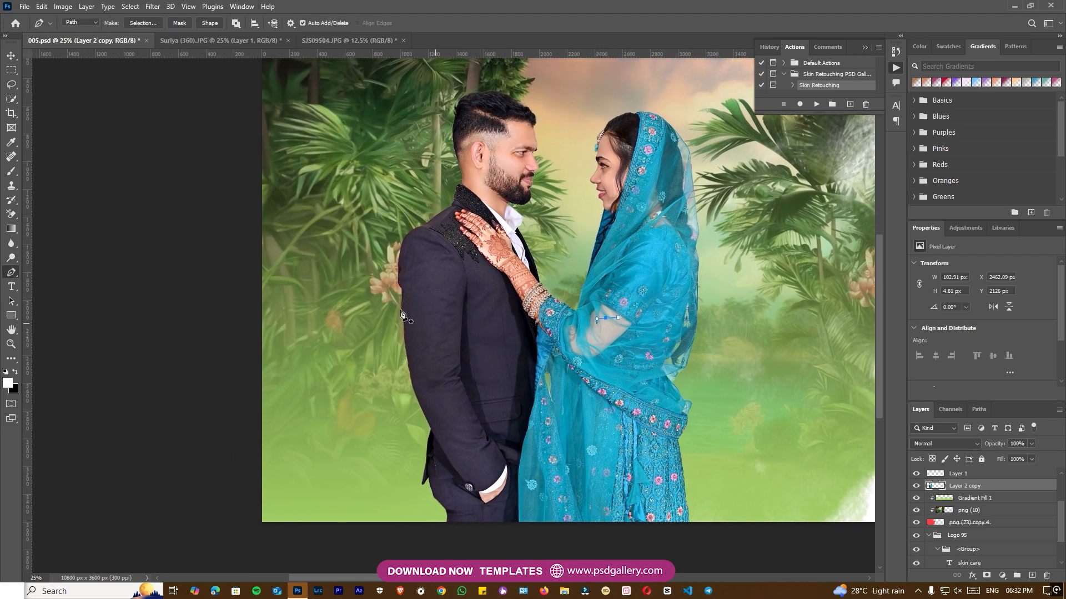
scroll(364, 283, "up", 3)
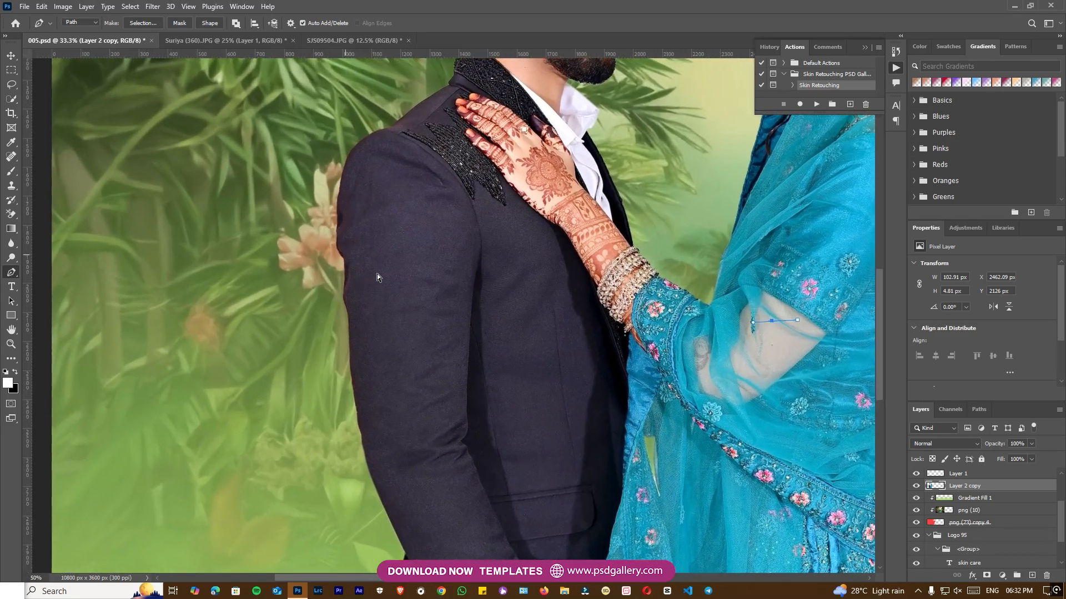
scroll(422, 349, "down", 2)
scroll(464, 305, "up", 1)
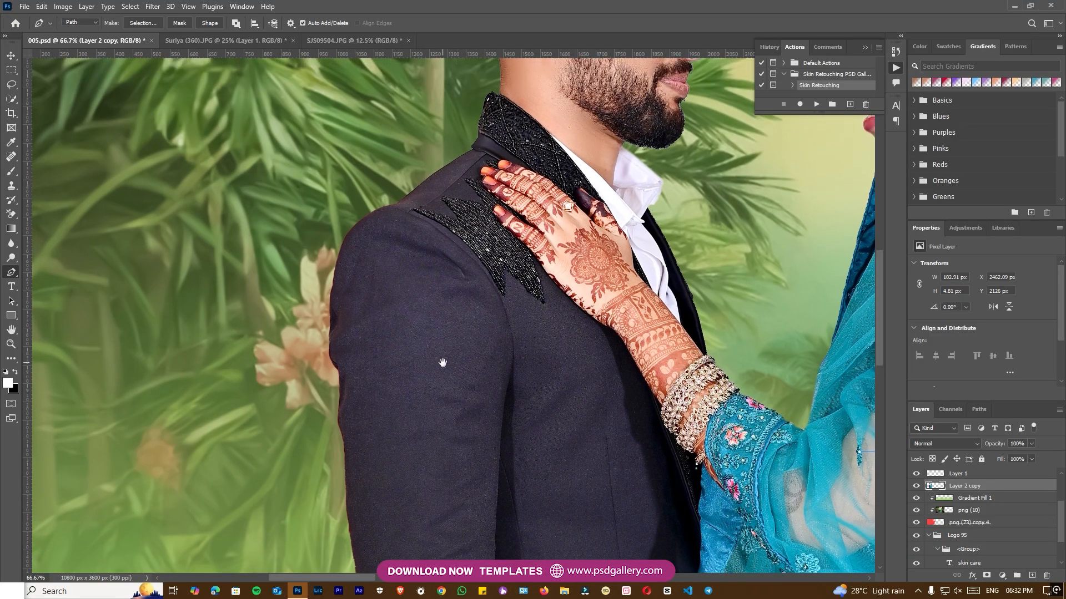
scroll(445, 359, "up", 2)
scroll(439, 305, "up", 2)
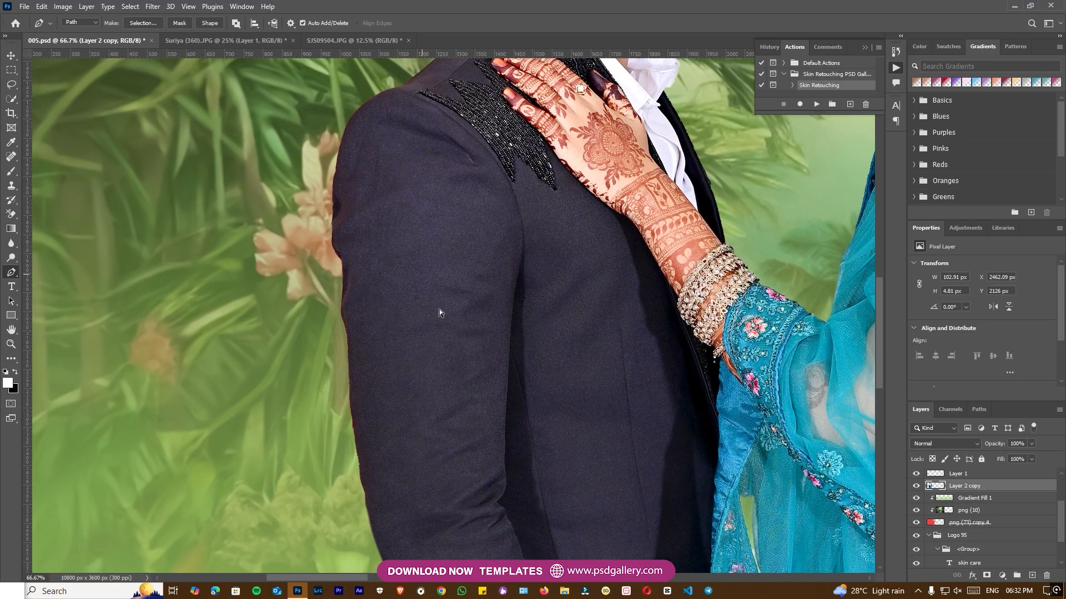
scroll(440, 312, "up", 2)
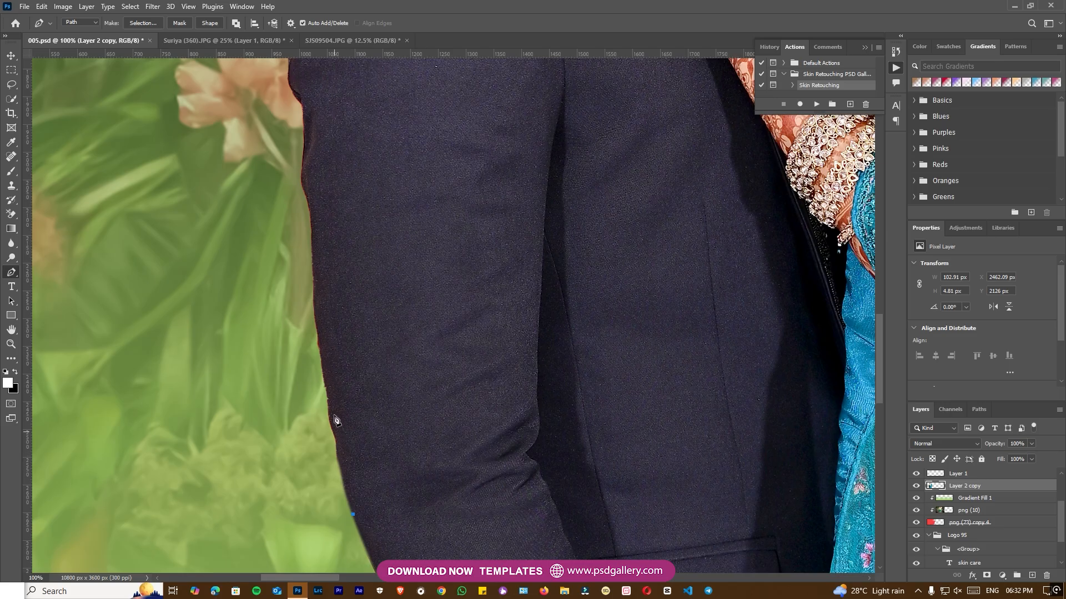
left_click(324, 367)
left_click(321, 335)
left_click(305, 179)
left_click_drag(305, 166, 302, 325)
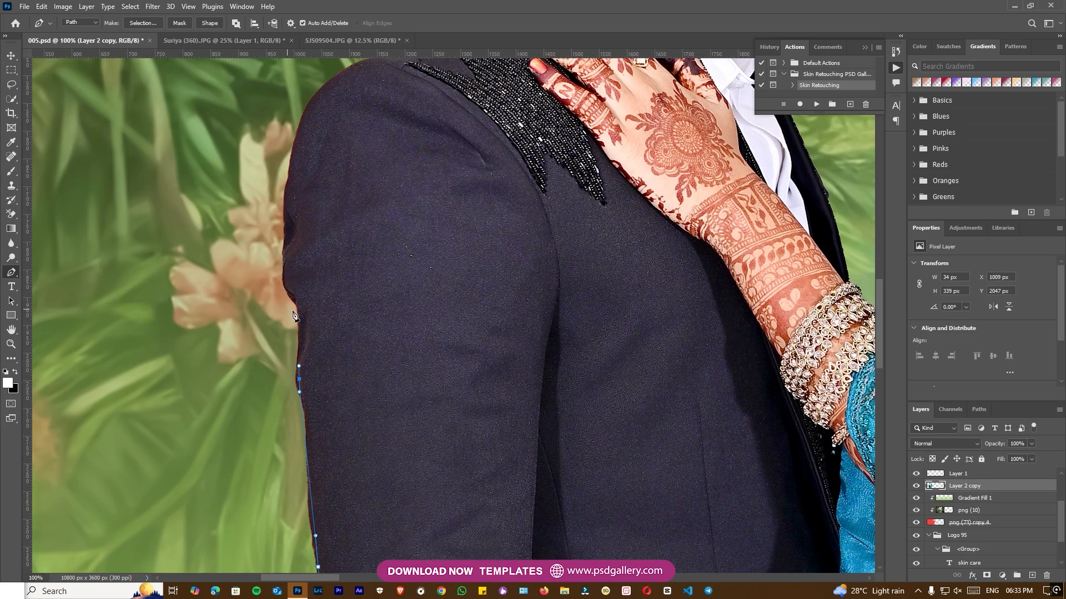
left_click_drag(284, 221, 287, 196)
left_click_drag(307, 109, 323, 89)
- Continue the path over the shoulder and loop it back through the background outside the groom's sleeve
scroll(324, 89, "up", 5)
left_click_drag(367, 244, 385, 242)
left_click(387, 241)
key("ctrl+minus")
key("ctrl+minus")
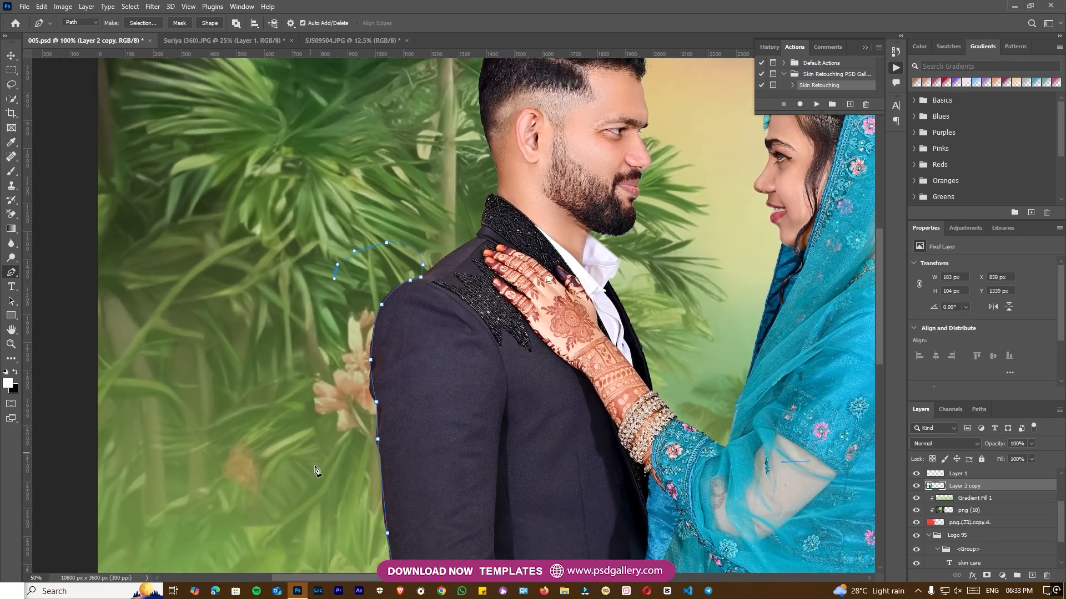
left_click_drag(285, 381, 289, 425)
left_click_drag(319, 514, 280, 328)
left_click_drag(301, 419, 316, 444)
left_click(332, 457)
- Convert the sleeve-edge path into a new anti-aliased selection with a feather radius of 2 pixels
left_click(142, 23)
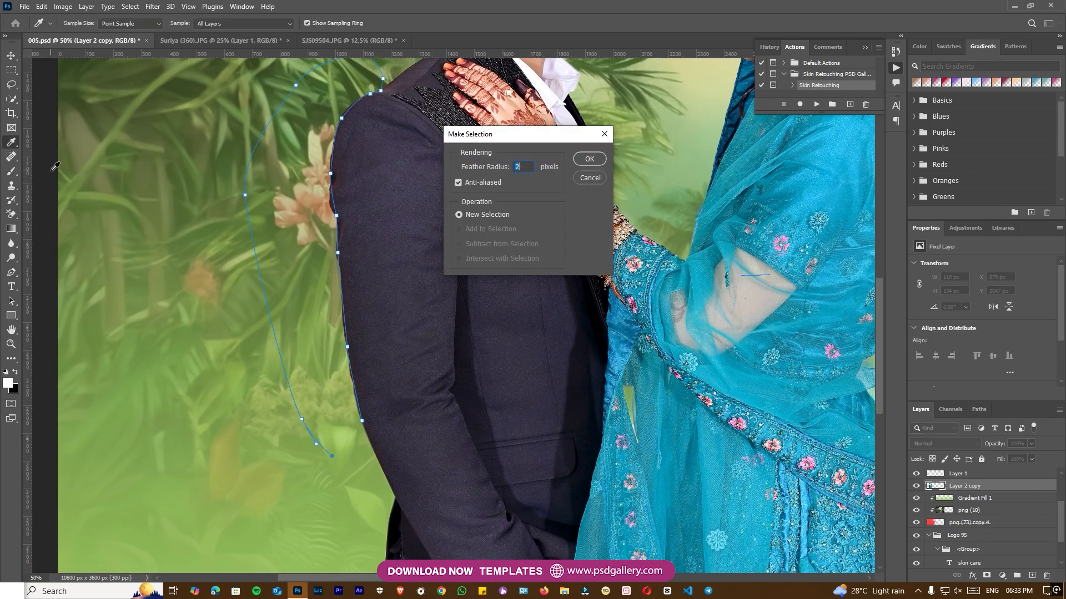
key("Return")
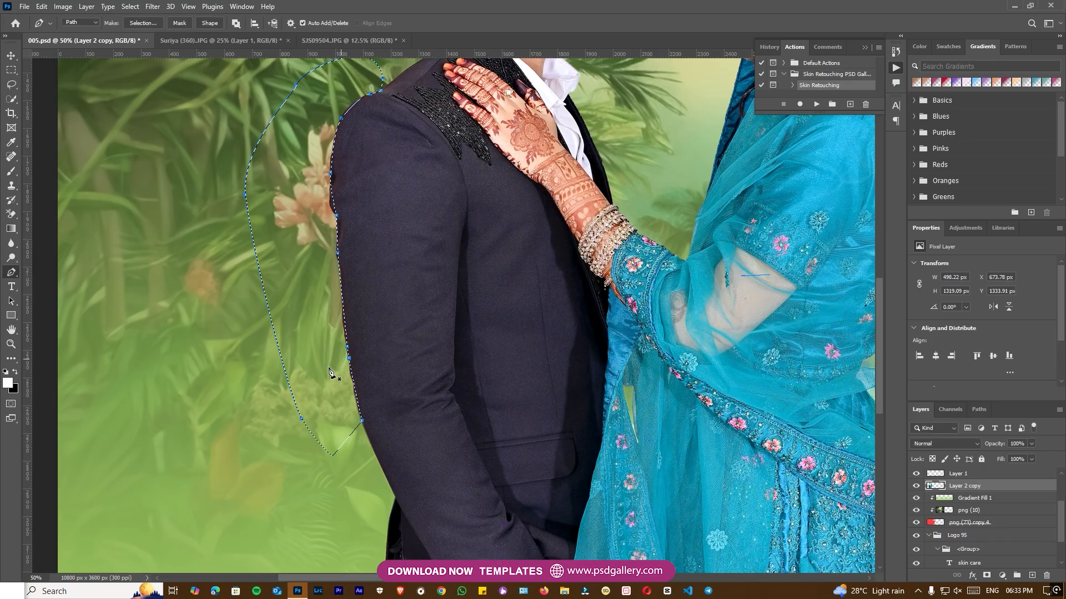
left_click(142, 22)
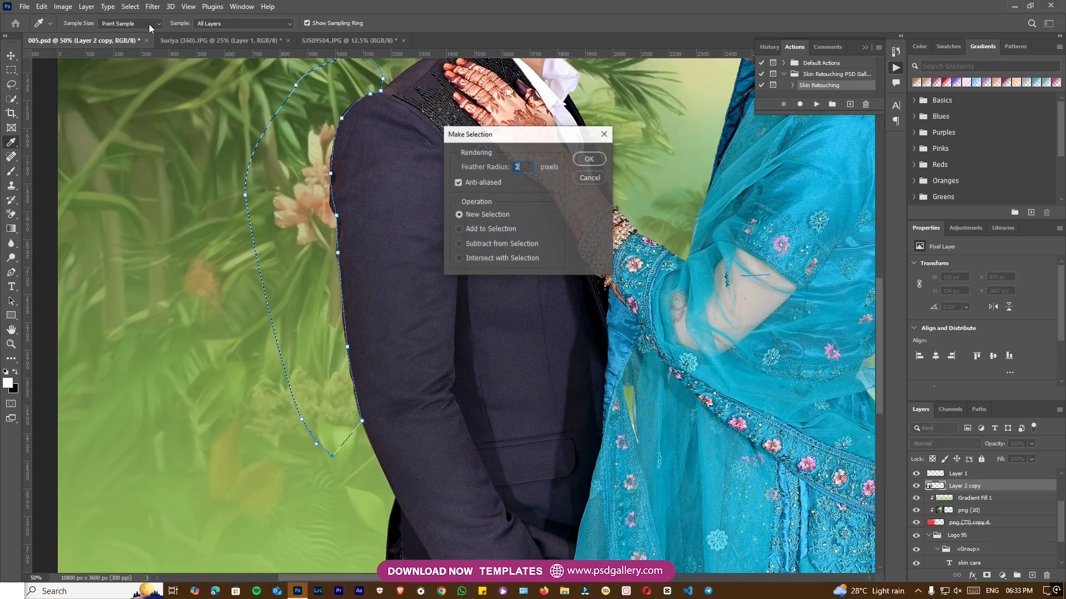
left_click(589, 162)
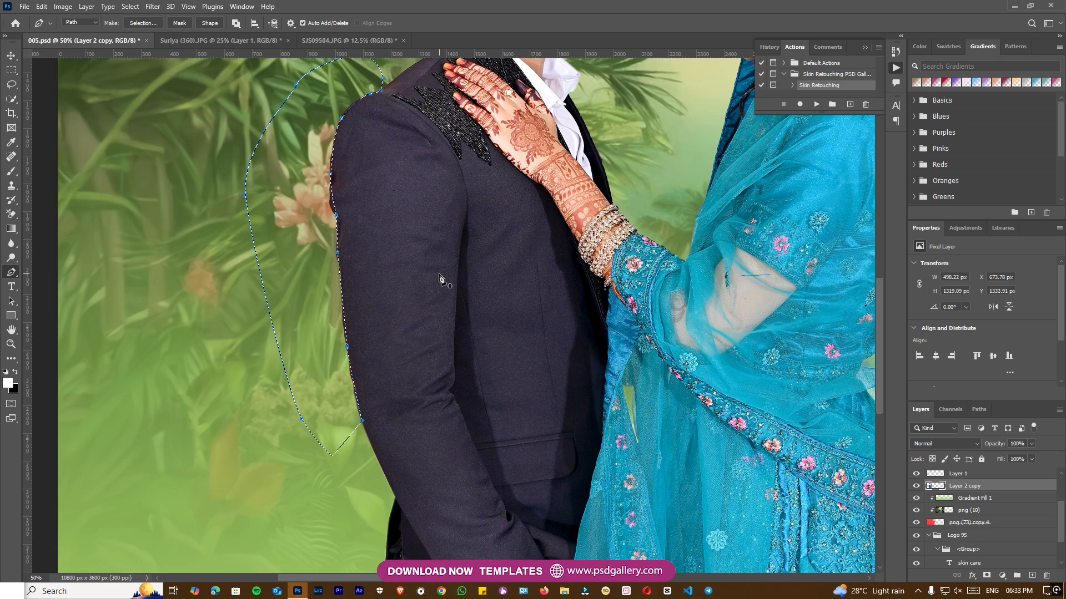
- Delete the leftover fringe inside the selection from the couple's layer and deselect
key("v")
right_click(468, 306)
left_click(487, 314)
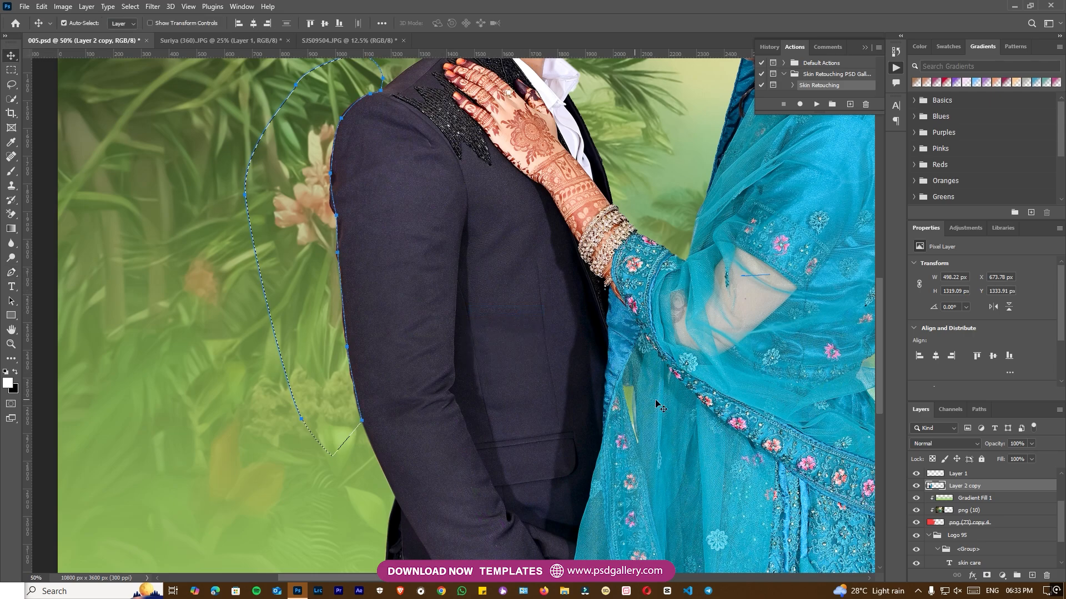
key("ctrl+minus")
key("ctrl+Return")
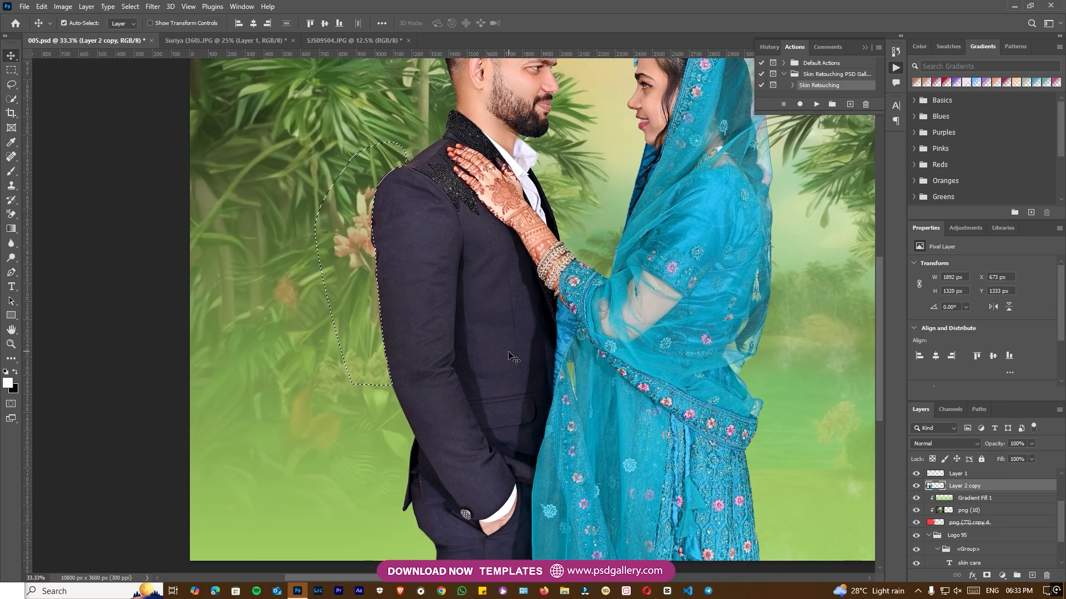
key("d")
key("ctrl+d")
- Examine the couple's faces, outfits and cut-out edges on the merged layer for remaining flaws
left_click_drag(692, 207, 545, 279)
right_click(544, 280)
left_click(558, 286)
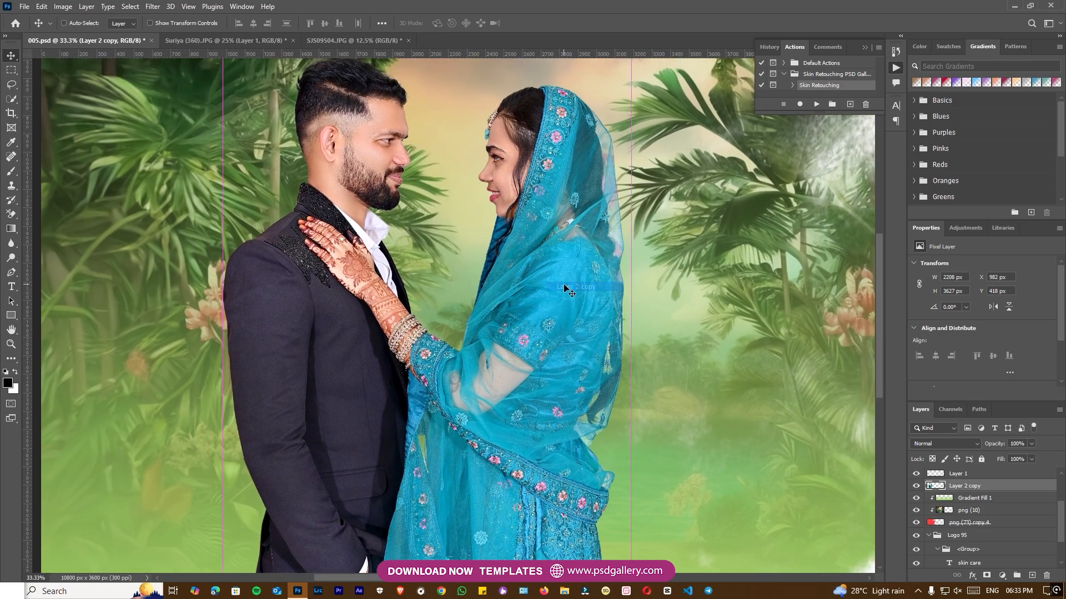
key("ctrl+minus")
key("o")
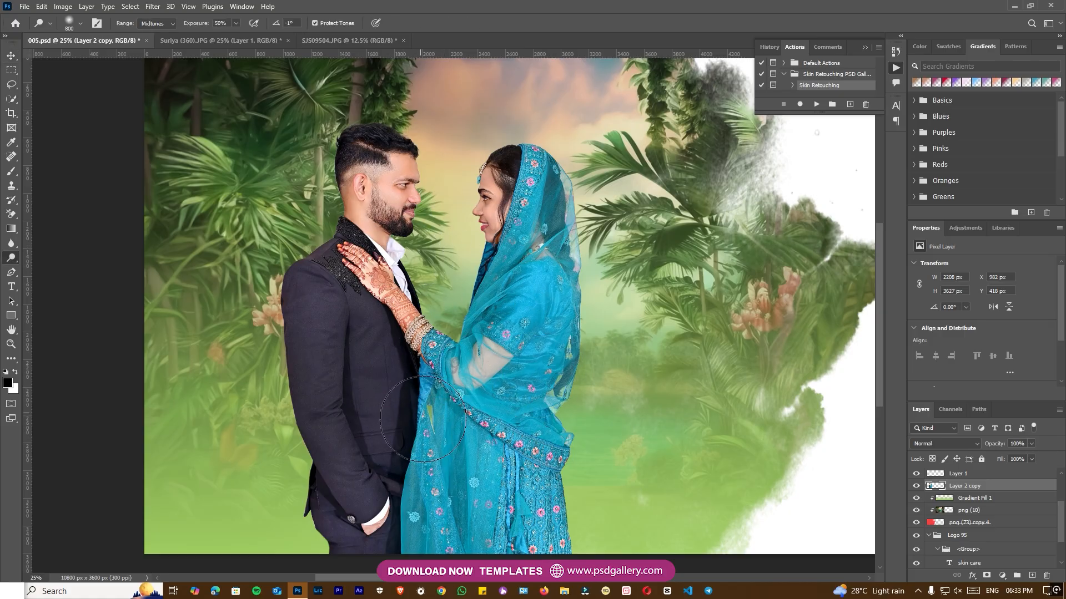
scroll(428, 444, "down", 3)
scroll(561, 416, "up", 3)
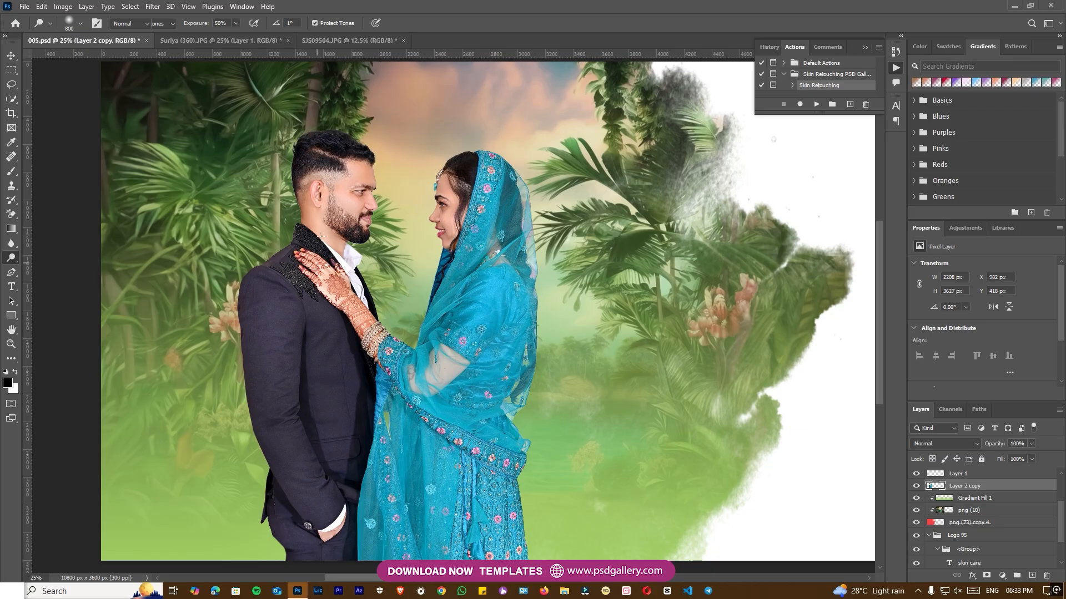
key("j")
key("ctrl+plus")
left_click_drag(281, 195, 419, 338)
scroll(420, 338, "up", 4)
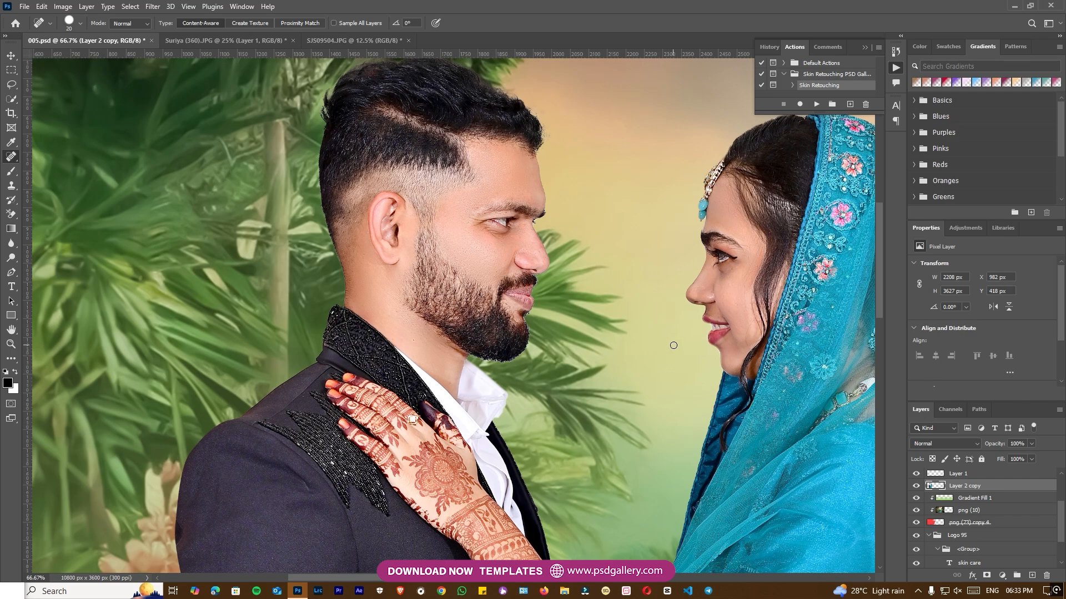
key("ctrl+minus")
key("ctrl+minus")
key("ctrl+minus")
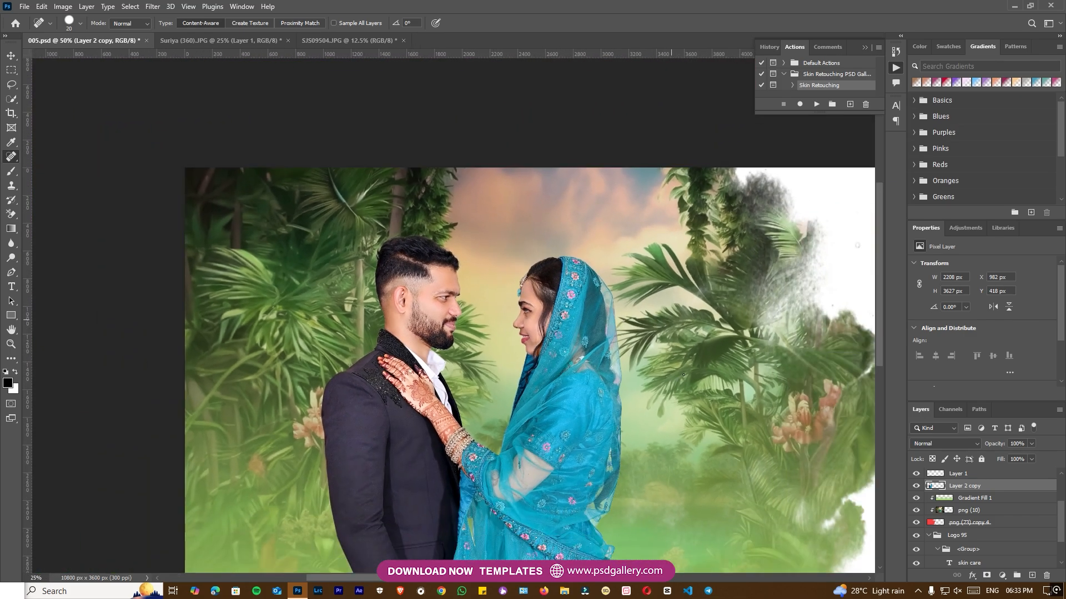
left_click_drag(695, 448, 549, 268)
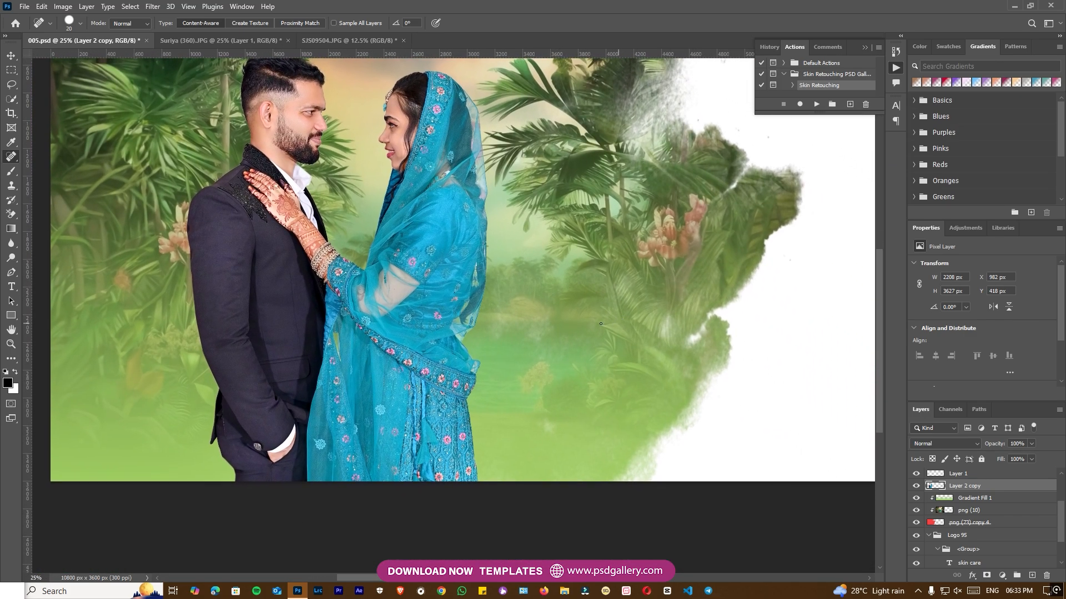
- Darken the lower edges of the couple's outfits with the Burn tool, using midtones at 50% exposure and a brush enlarged to 300
key("ctrl+plus")
key("ctrl+plus")
key("ctrl+plus")
key("ctrl+minus")
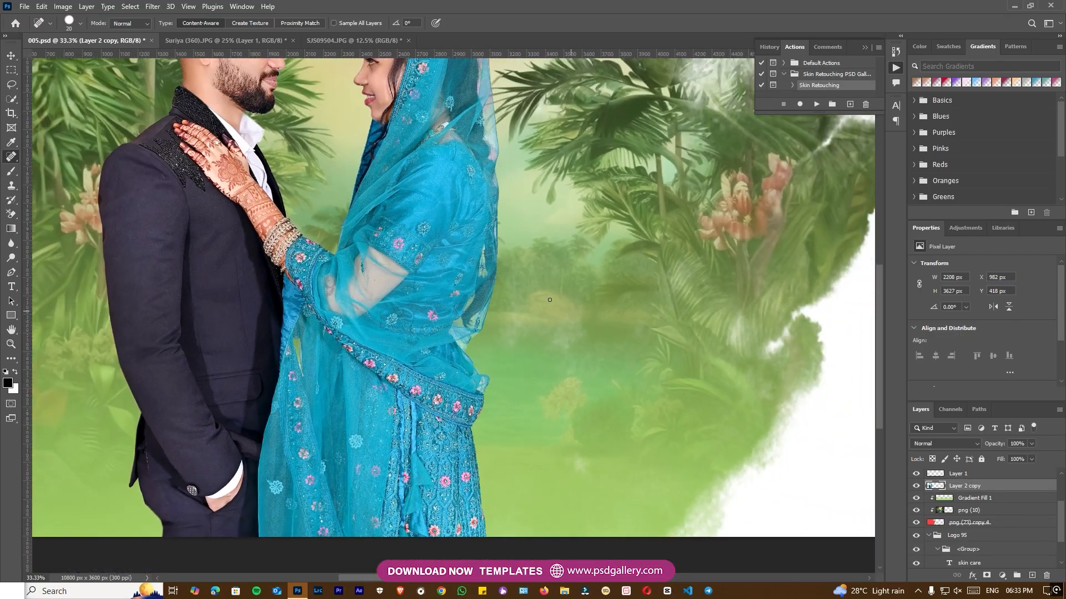
left_click_drag(524, 282, 541, 331)
left_click(11, 257)
left_click(38, 267)
left_click_drag(466, 380, 477, 397)
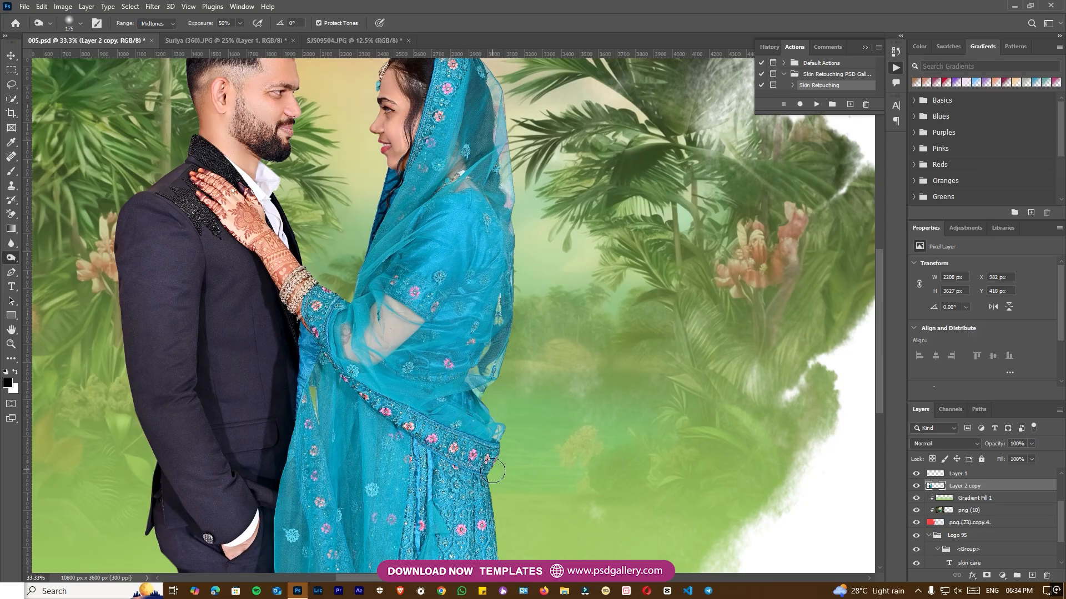
key("ctrl+minus")
key("bracketright")
key("bracketright")
key("bracketright")
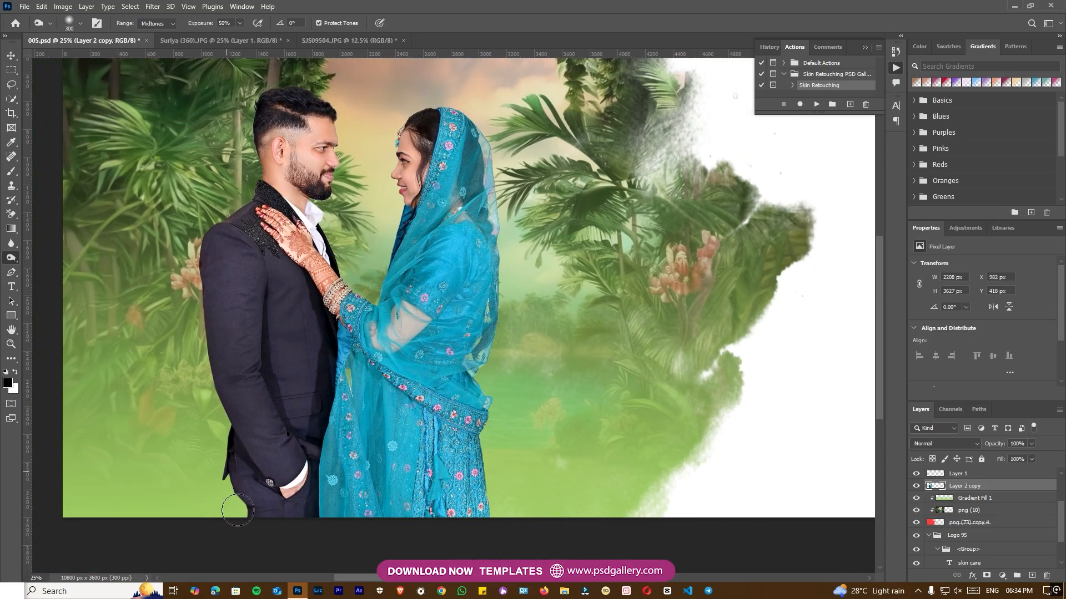
key("ctrl+minus")
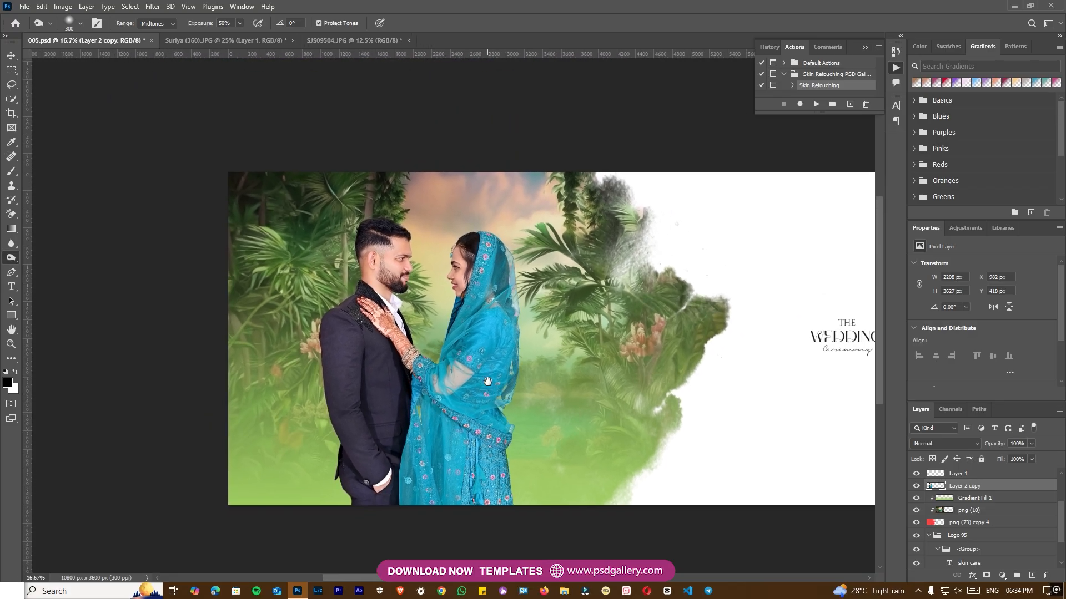
key("ctrl+plus")
- Select the green hexagon beside the wedding title and place the couple's photo from SJS09504.JPG above it in 005.psd
key("v")
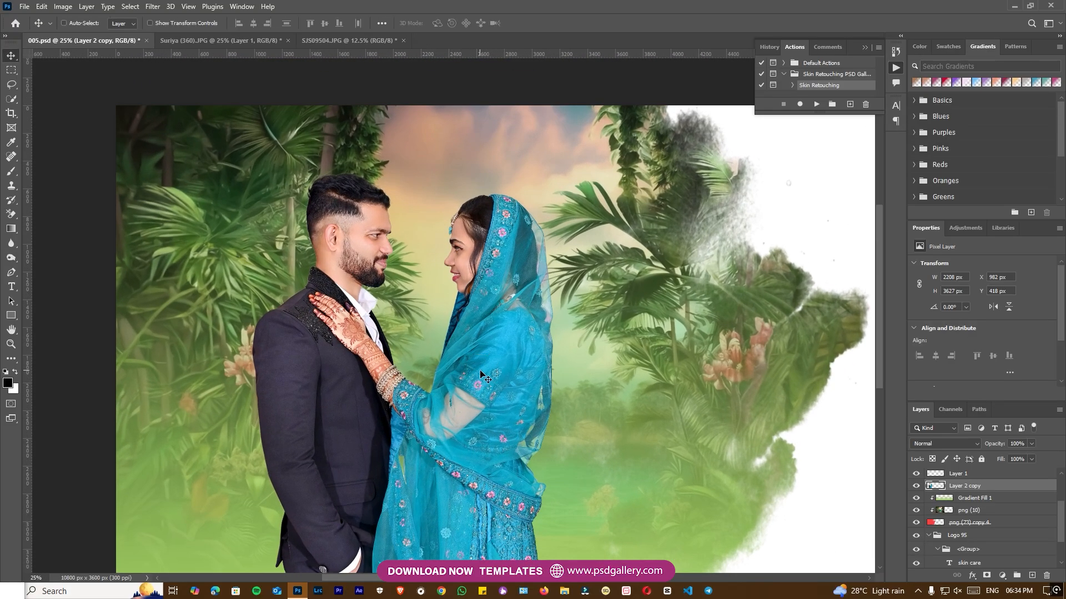
key("ctrl+plus")
scroll(487, 368, "right", 15)
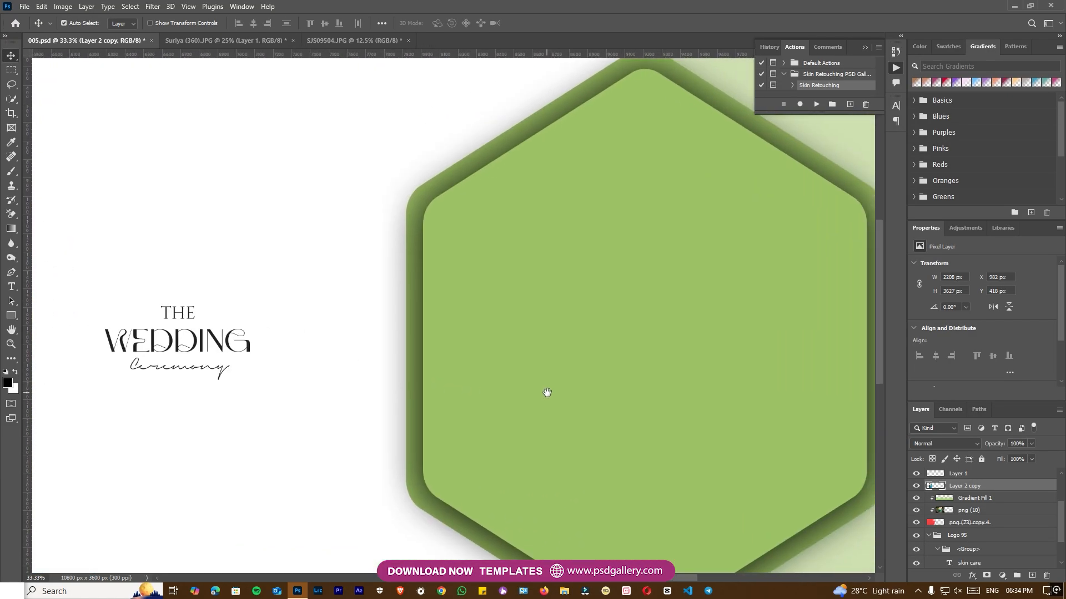
right_click(597, 376)
left_click(621, 379)
left_click(215, 40)
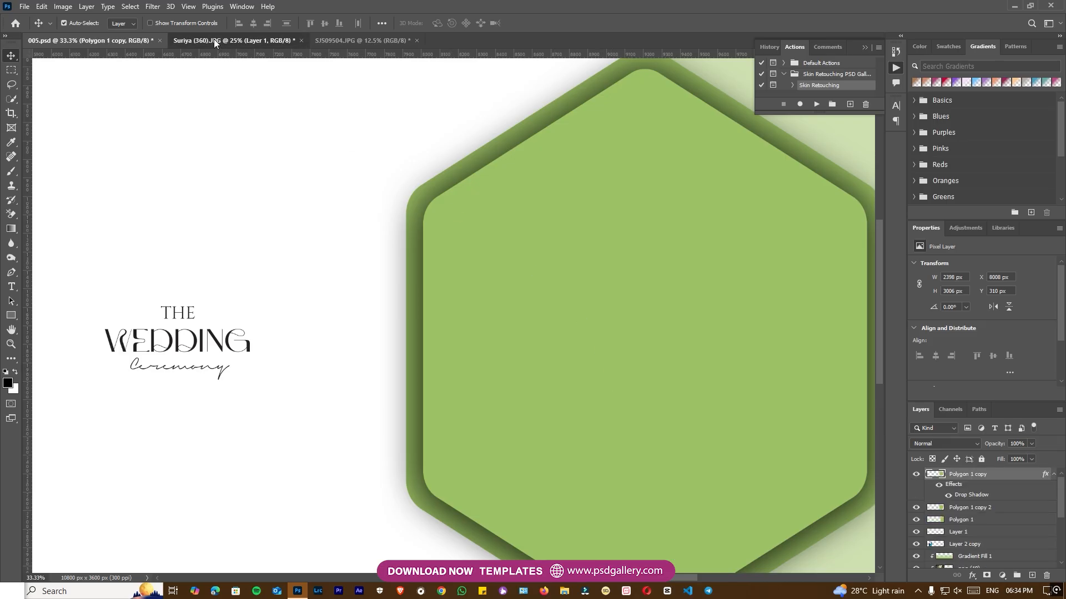
left_click(367, 40)
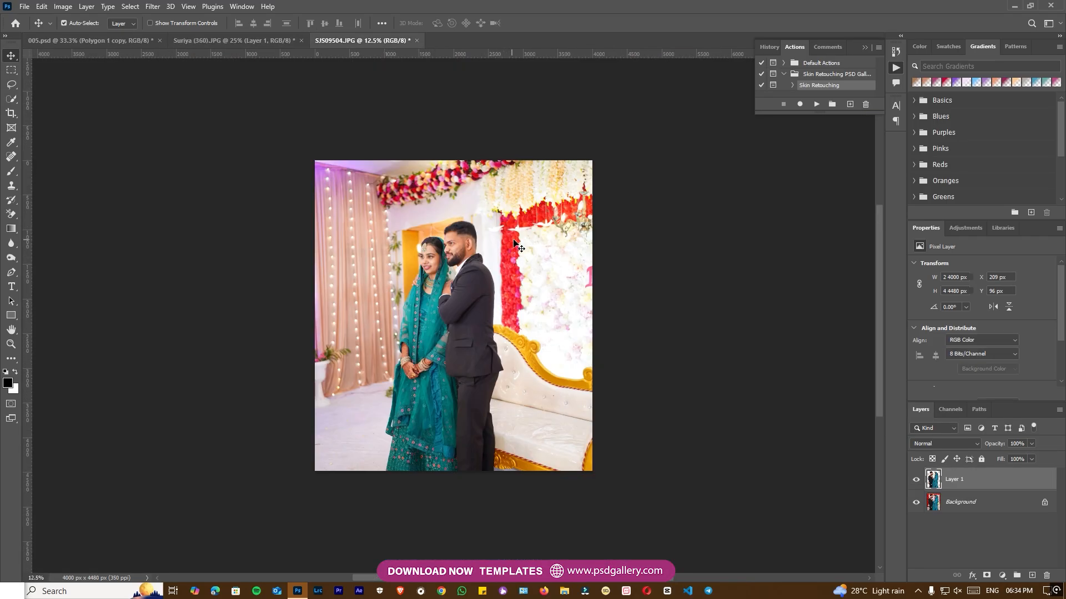
left_click_drag(125, 38, 715, 358)
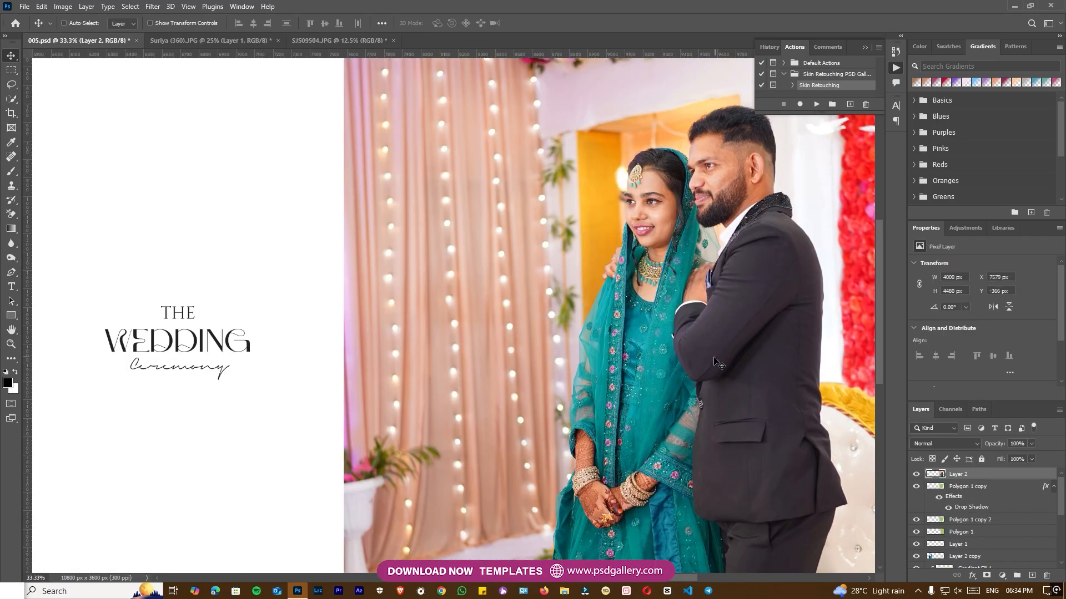
- Clip the placed photo to the hexagon and position it so the couple fills the frame
key("ctrl+minus")
left_click_drag(712, 303, 704, 329)
key("ctrl+alt+g")
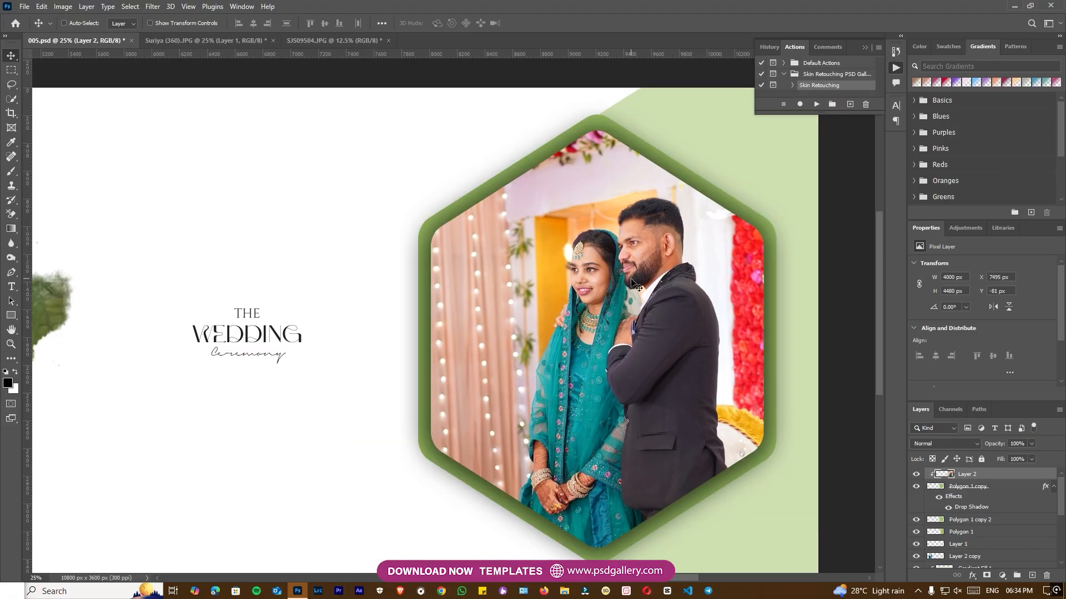
left_click_drag(621, 308, 621, 285)
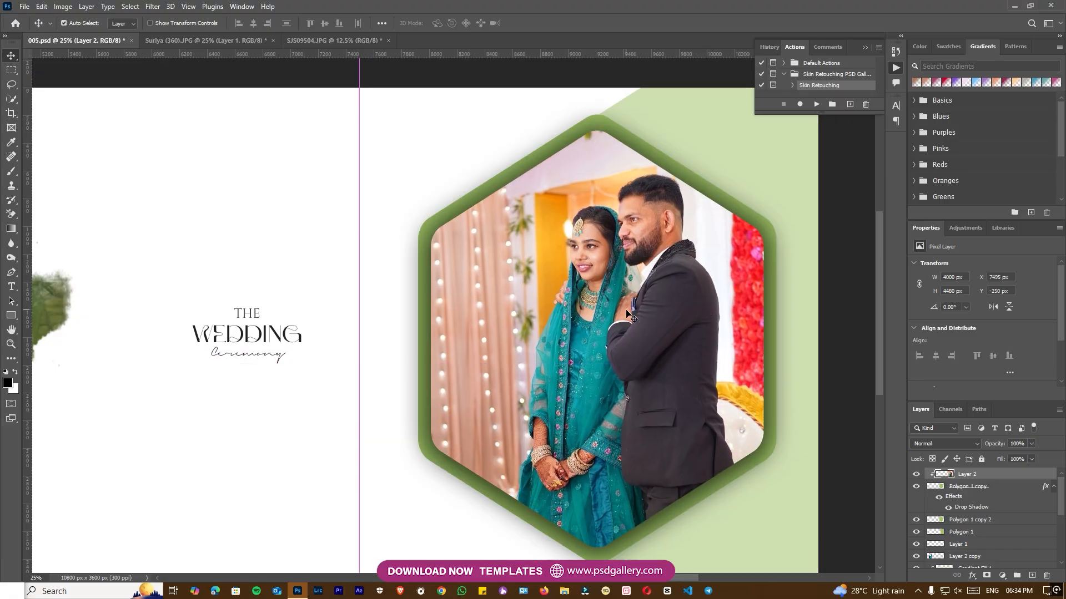
- Set the clipped photo layer's blend mode to Luminosity so it takes on the hexagon's green
key("ctrl+plus")
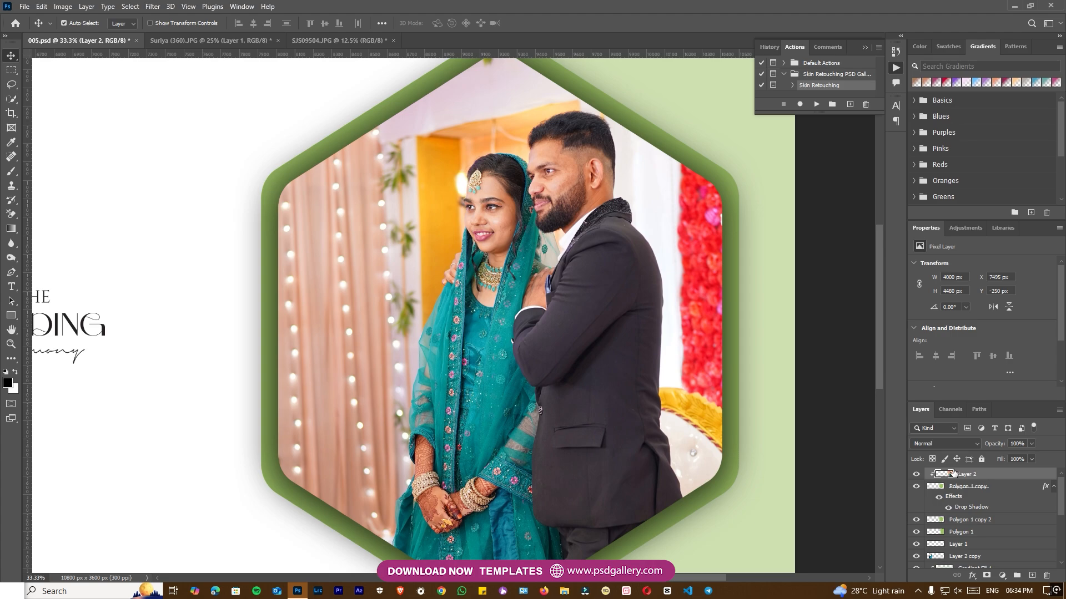
left_click(962, 492)
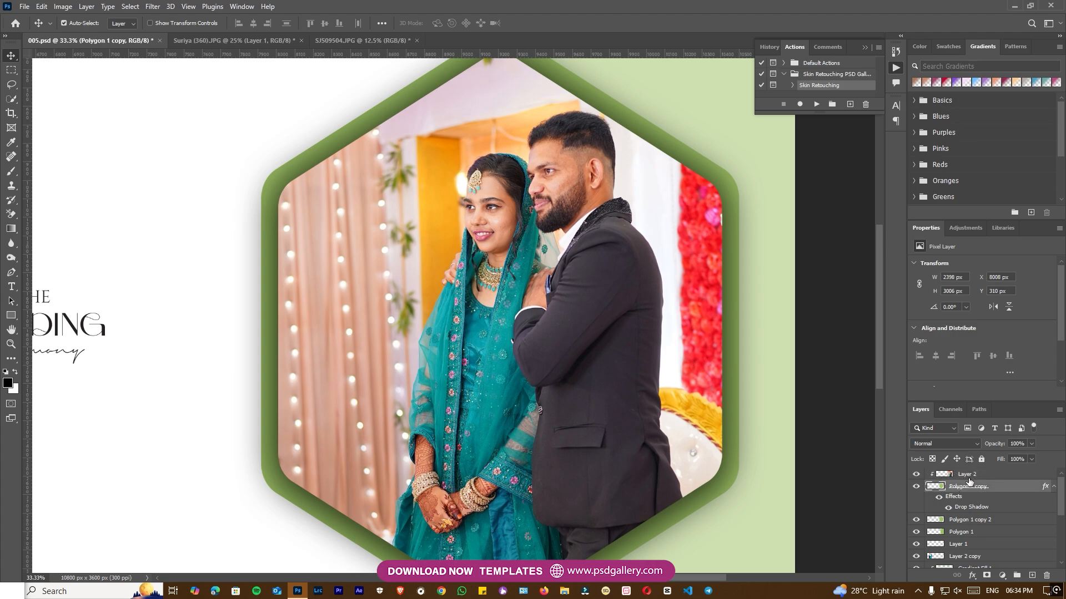
left_click(966, 476)
left_click(945, 444)
left_click(967, 505)
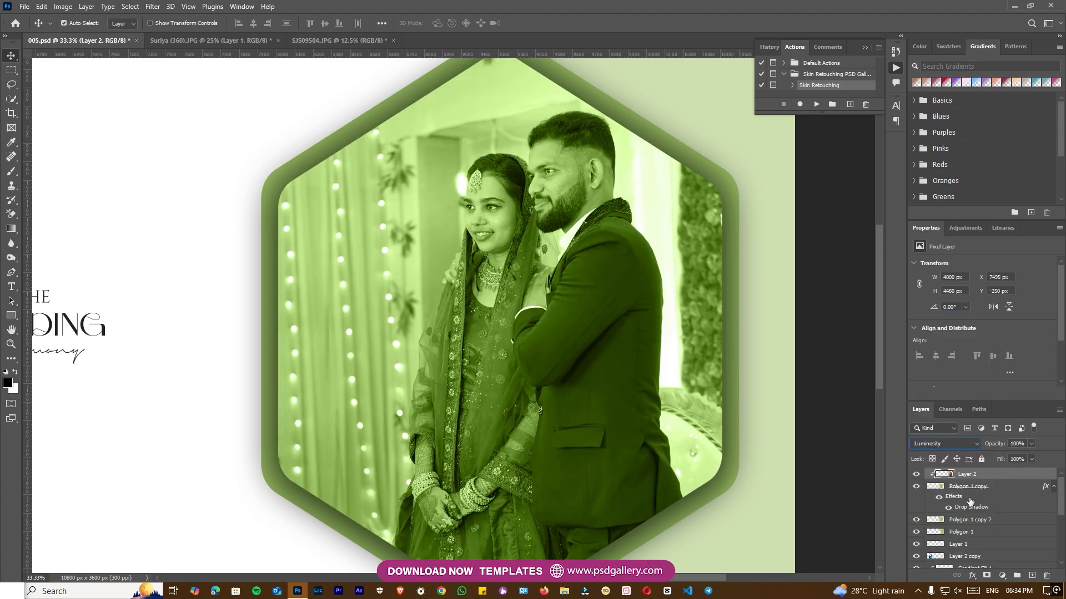
- Reduce the saturation of the hexagon shape under the photo to -56 with Hue/Saturation
left_click(970, 488)
key("ctrl+u")
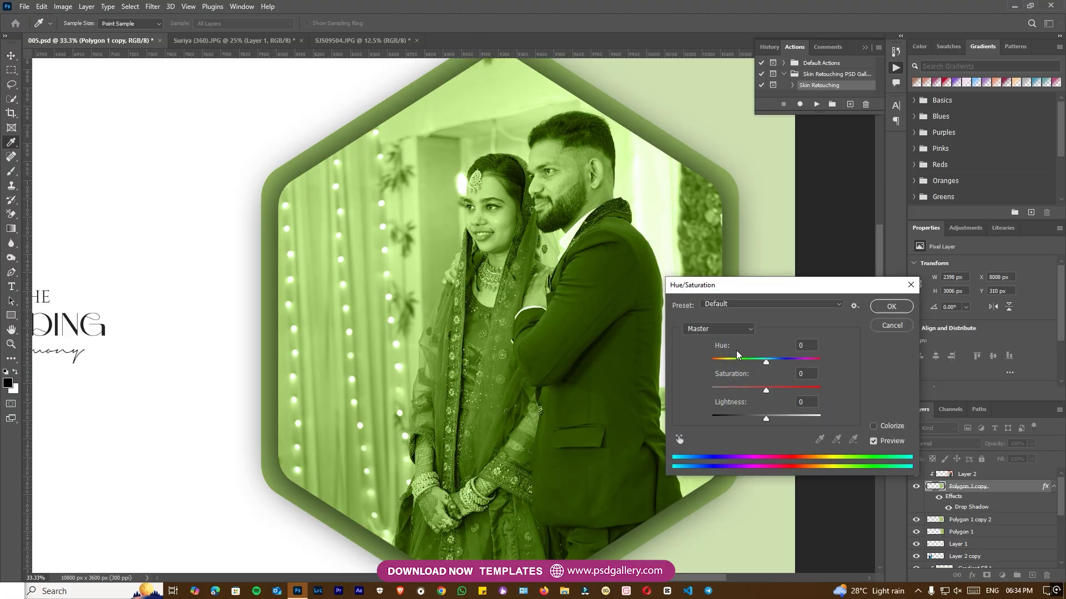
left_click_drag(754, 388, 736, 388)
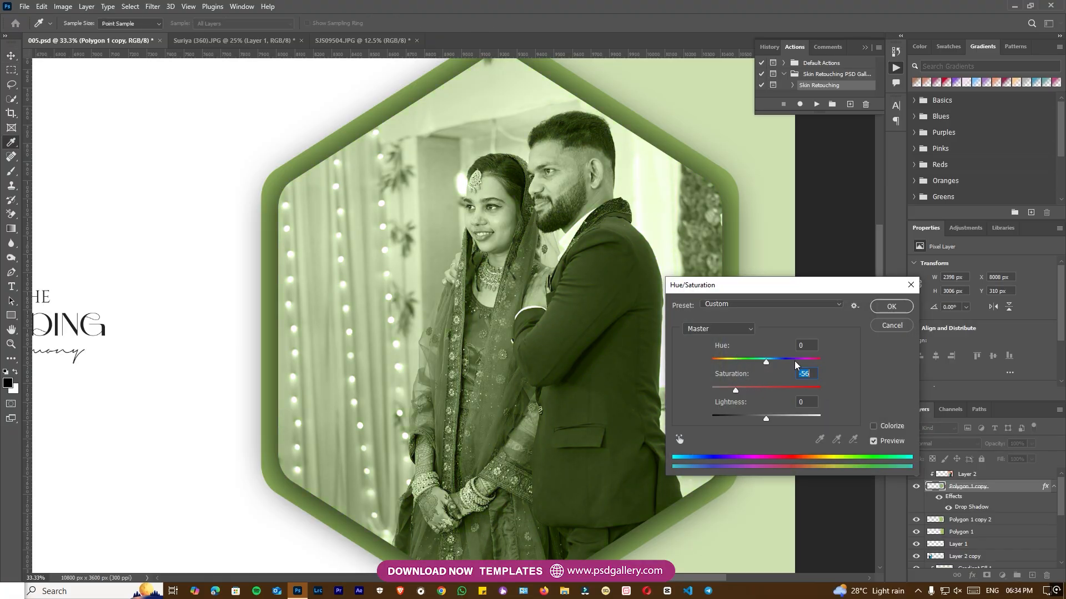
left_click(891, 307)
key("v")
- Select the clipped photo layer and set its Levels input values to 12, 1.25 and 234
key("ctrl+minus")
key("ctrl+minus")
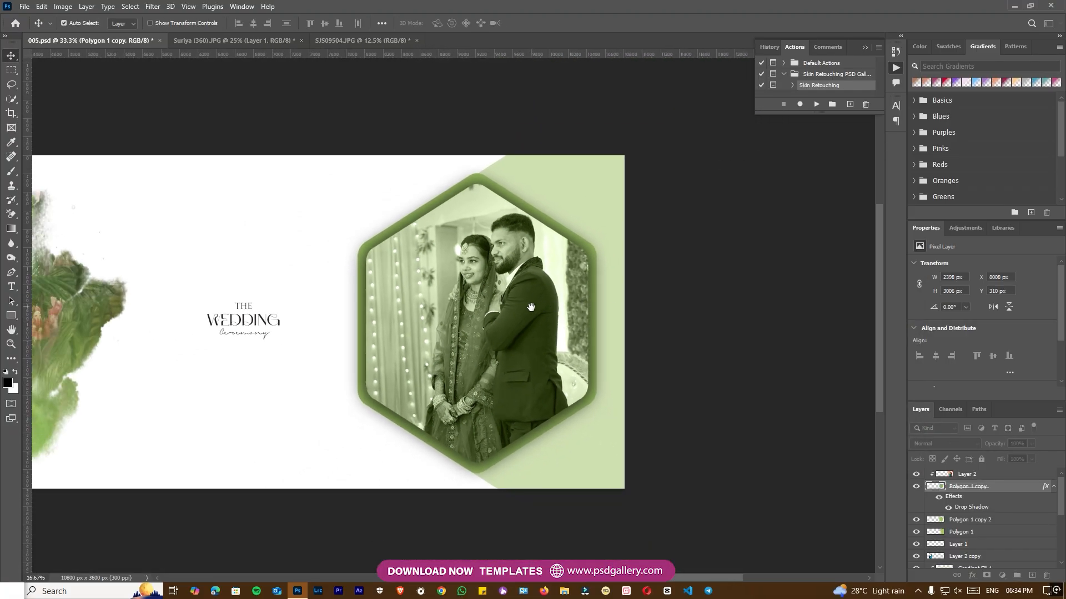
right_click(418, 292)
left_click(441, 296)
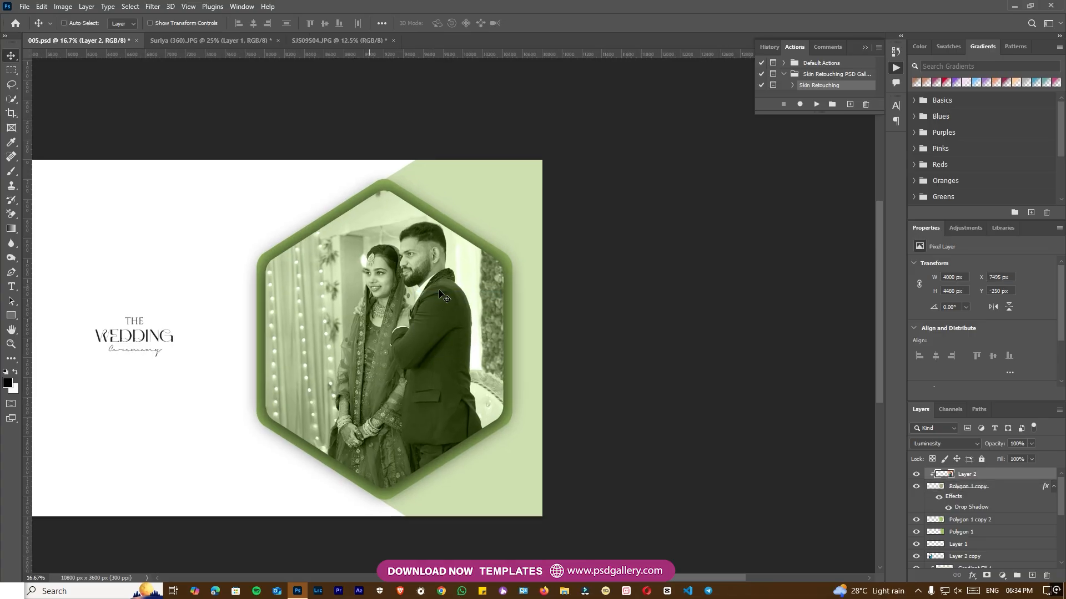
key("ctrl+plus")
key("ctrl+l")
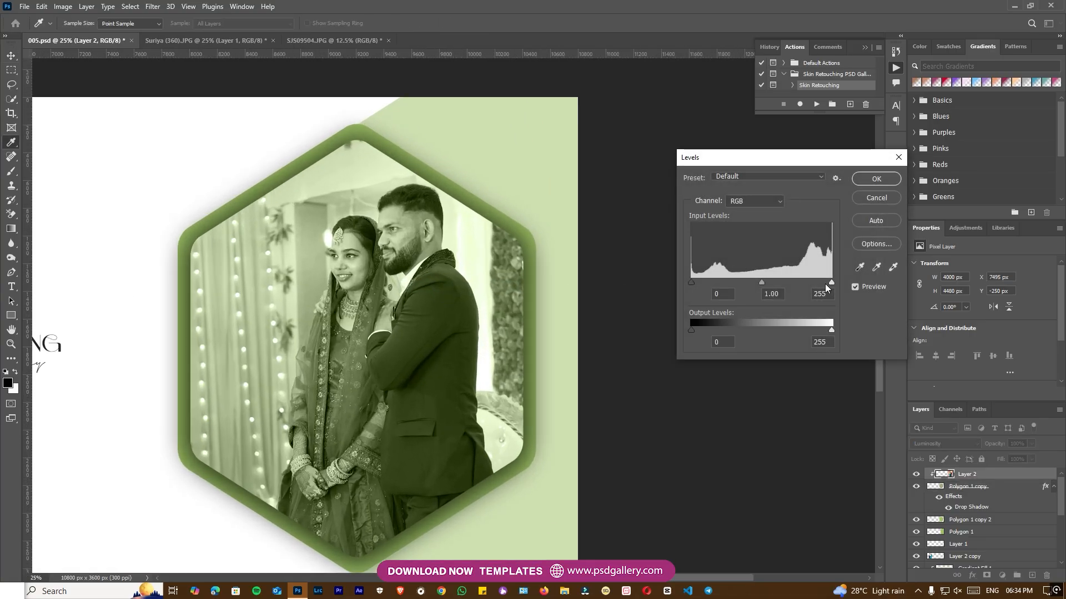
left_click_drag(825, 284, 821, 282)
left_click_drag(756, 283, 699, 281)
left_click(874, 180)
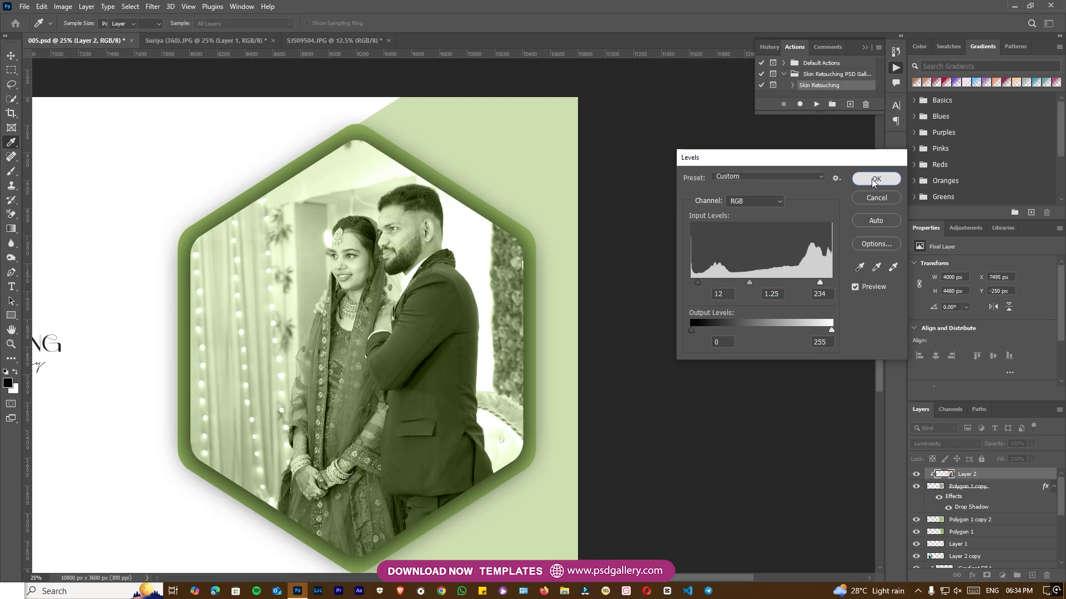
- Brighten the couple in the hexagon photo with the Dodge tool, using midtones at 50% exposure and a brush size of 800
key("o")
right_click(11, 260)
left_click(51, 257)
mouse_move(361, 300)
left_mouse_down()
mouse_move(393, 458)
mouse_move(367, 548)
mouse_move(472, 444)
mouse_move(485, 468)
mouse_move(440, 258)
mouse_move(478, 476)
left_mouse_up()
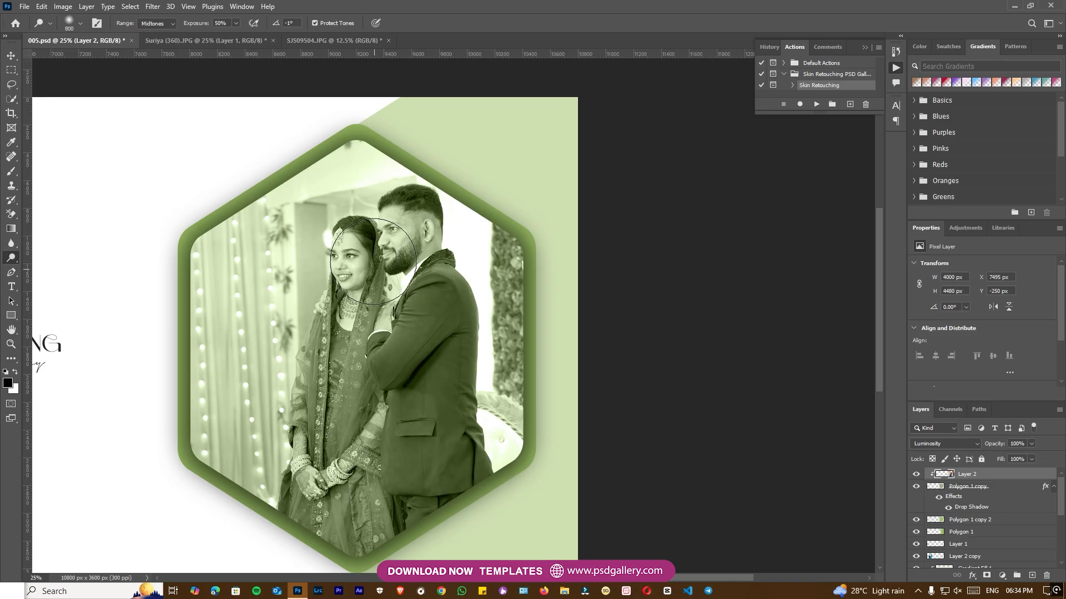
key("ctrl+plus")
scroll(411, 356, "left", 3)
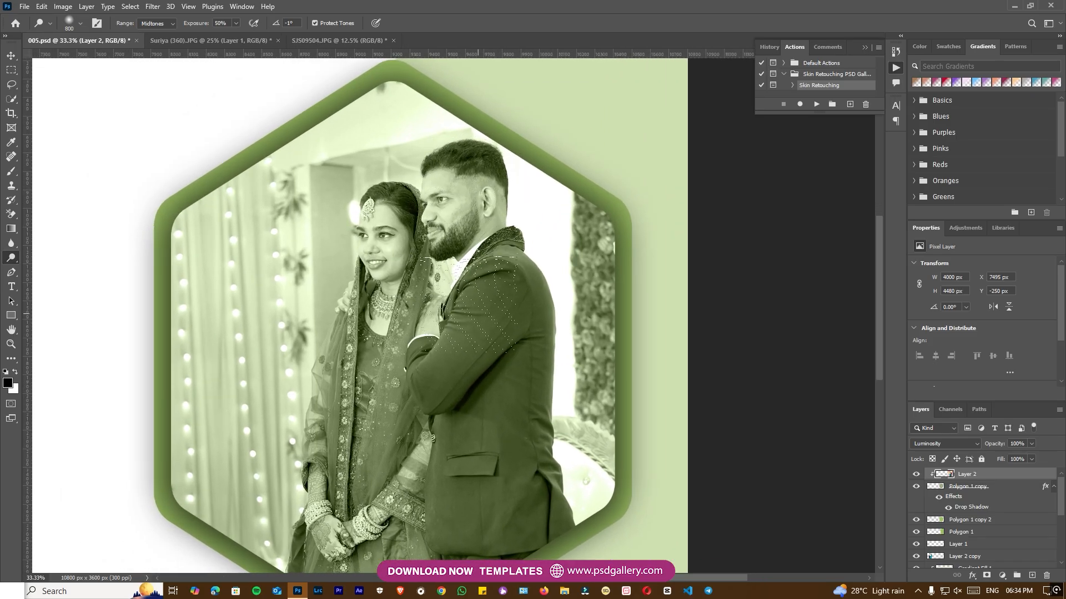
key("v")
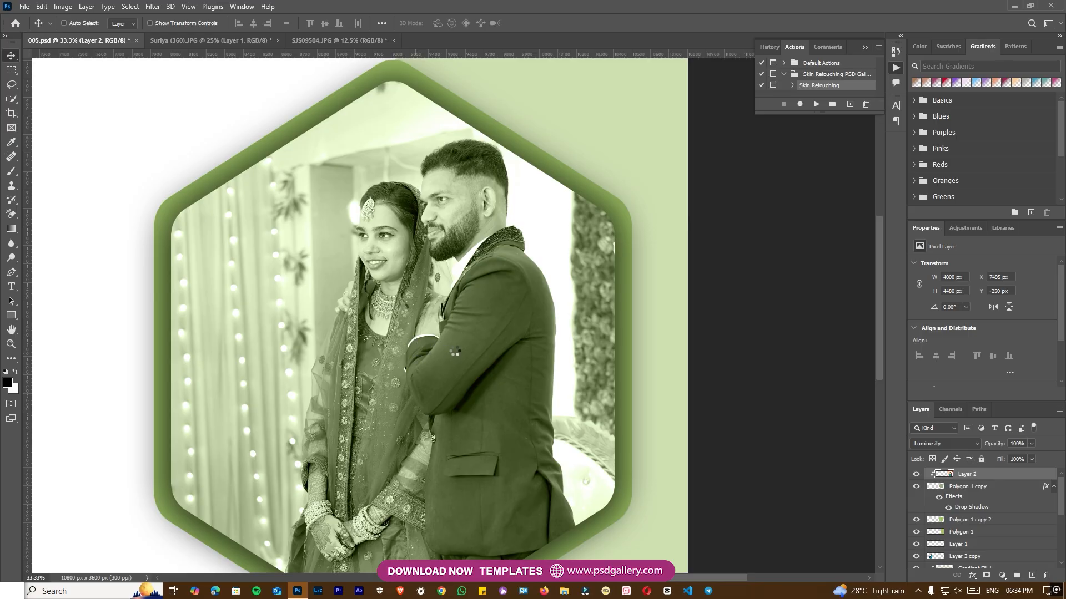
- Sharpen the hexagon photo layer and fine-tune its look with the Camera Raw filter
key("shift+ctrl+a")
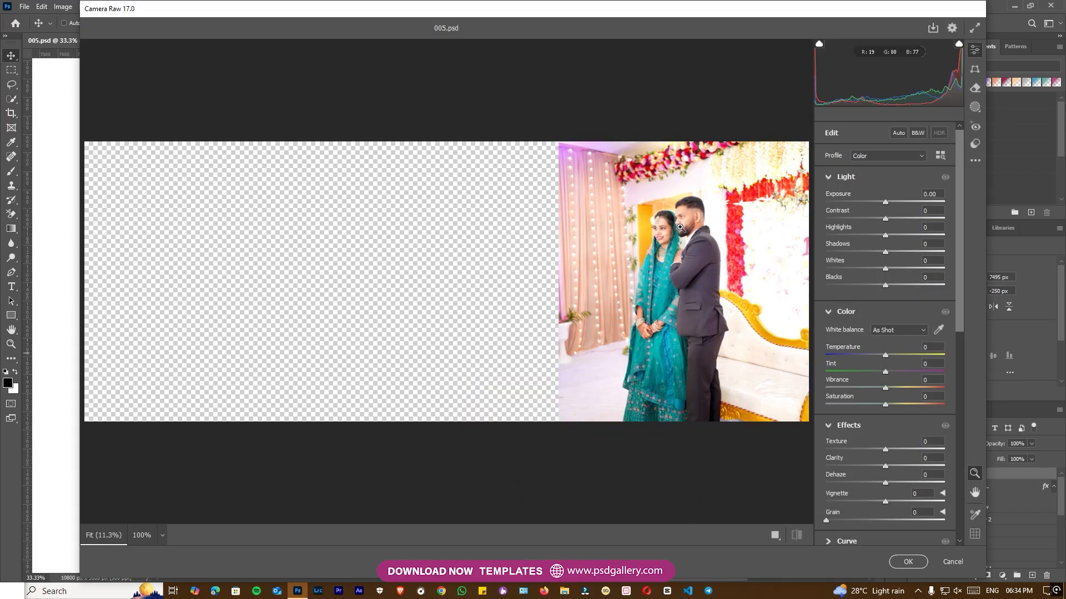
left_click(787, 217)
scroll(872, 478, "down", 6)
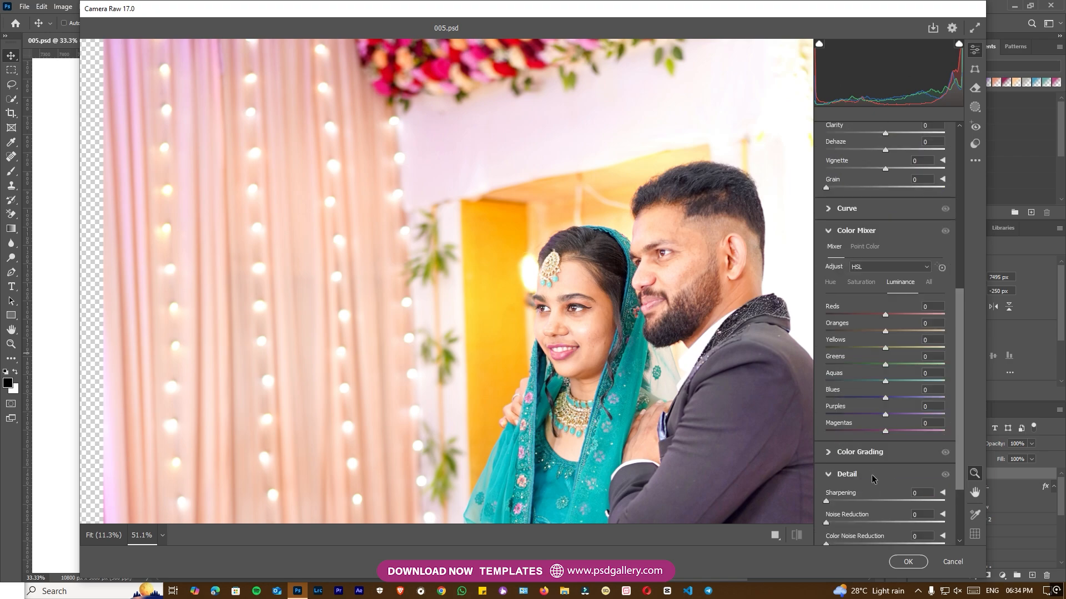
left_click(836, 501)
scroll(888, 389, "up", 3)
mouse_move(870, 251)
left_mouse_down()
mouse_move(884, 251)
mouse_move(866, 251)
left_mouse_up()
left_click(908, 562)
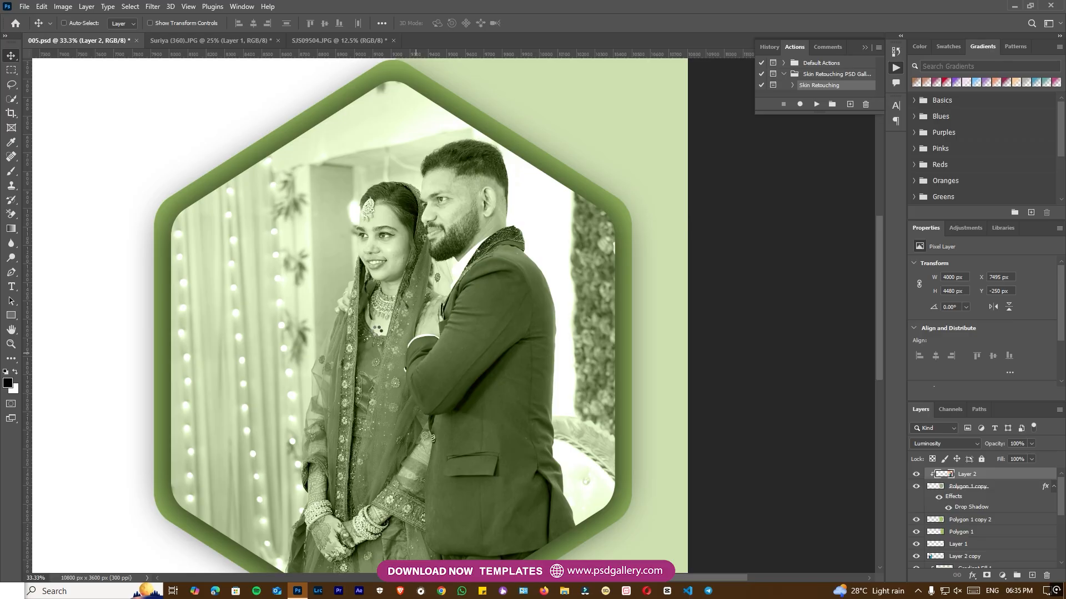
key("ctrl")
key("ctrl+minus")
key("ctrl+minus")
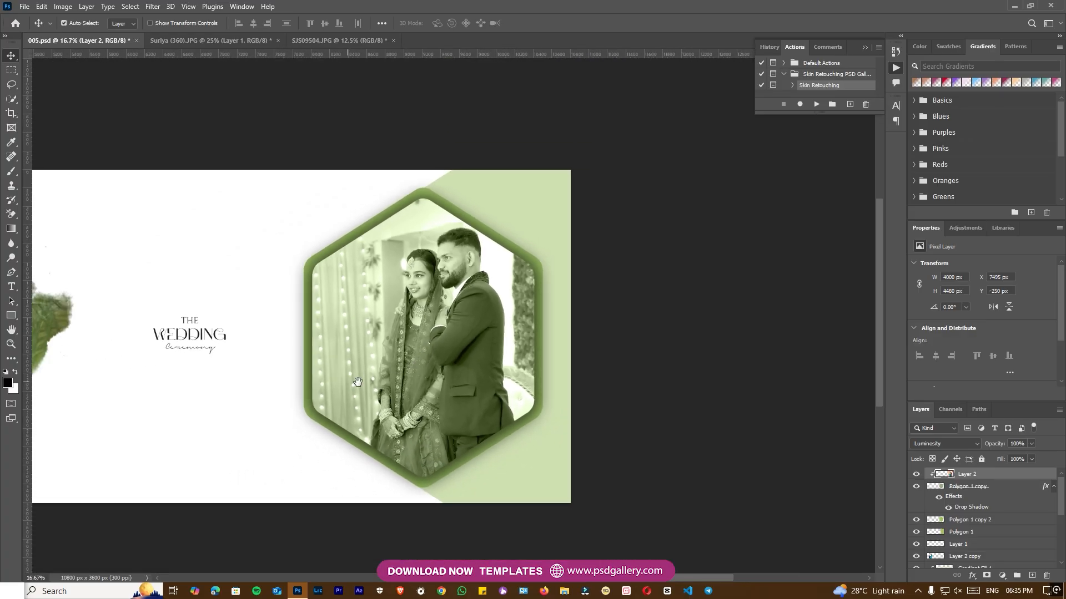
- Remove the hanging wires above the bride and the dark spot in the hexagon's upper corner with content-aware Spot Healing
left_click_drag(348, 382, 553, 395)
scroll(544, 383, "left", 3)
scroll(538, 368, "right", 6)
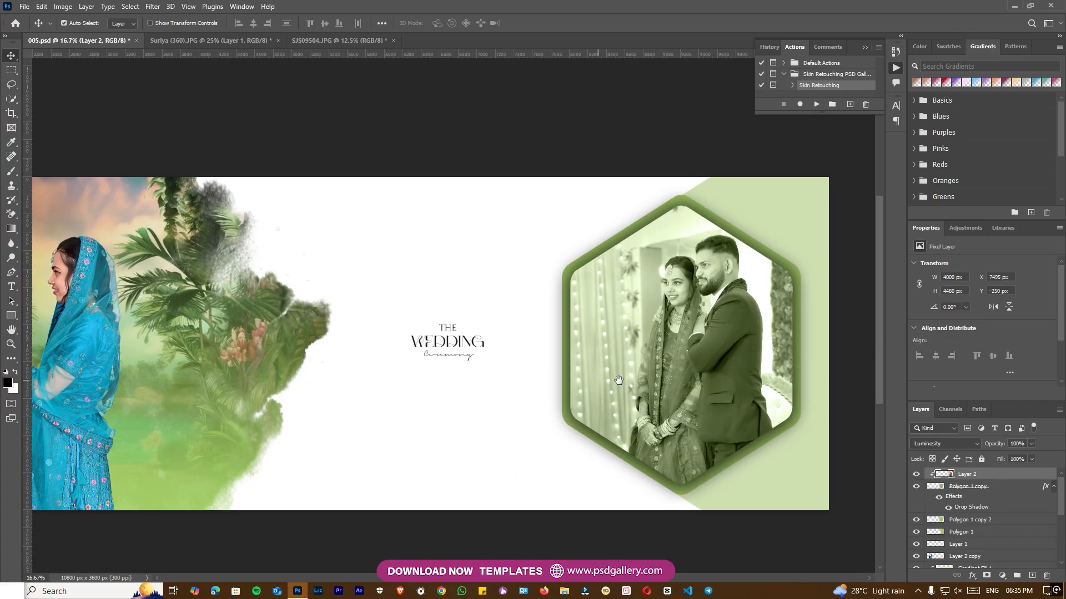
key("ctrl+plus")
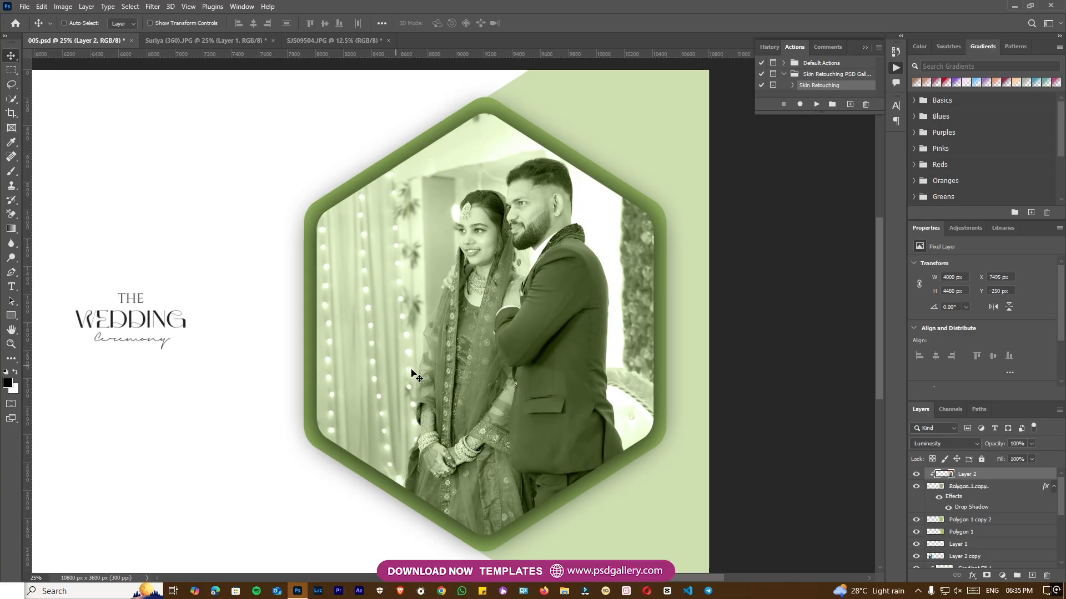
key("ctrl+plus")
scroll(505, 356, "up", 3)
right_click(497, 276)
key("Escape")
key("j")
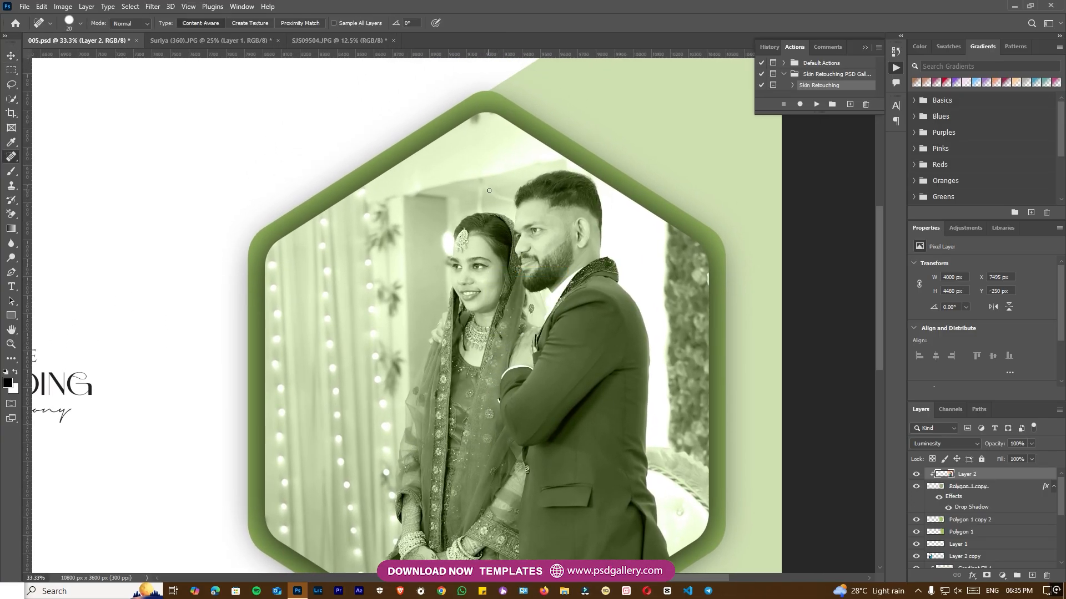
mouse_move(478, 206)
left_mouse_down()
mouse_move(490, 188)
mouse_move(508, 198)
left_mouse_up()
left_click_drag(477, 139, 475, 114)
- Review the whole spread, comparing the jungle composite with the tinted hexagon photo for remaining flaws
left_click_drag(352, 255, 615, 253)
scroll(610, 258, "down", 1)
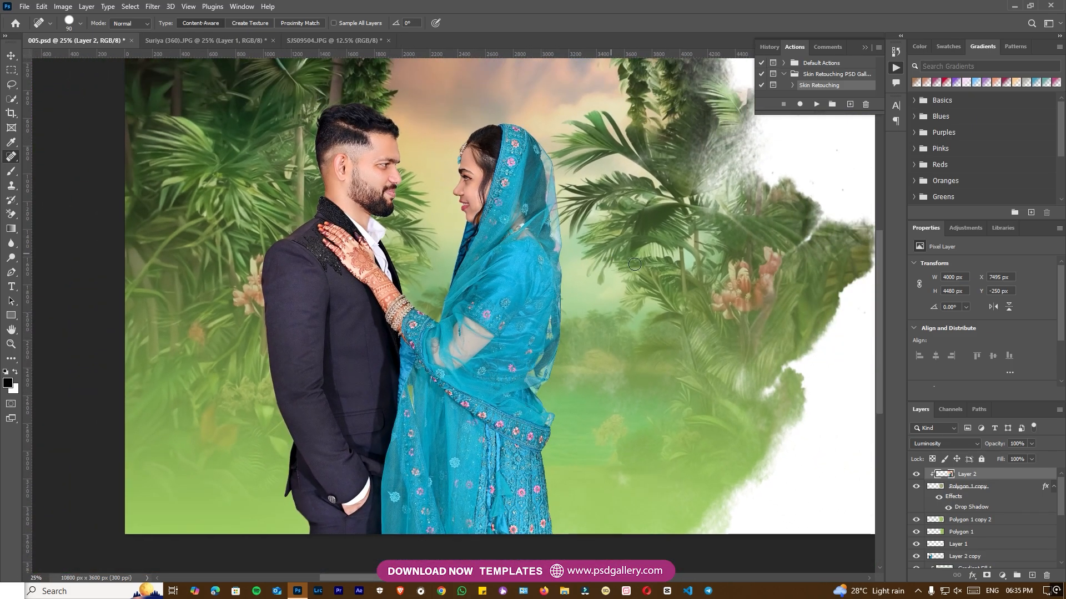
scroll(619, 297, "right", 5)
scroll(636, 299, "down", 1)
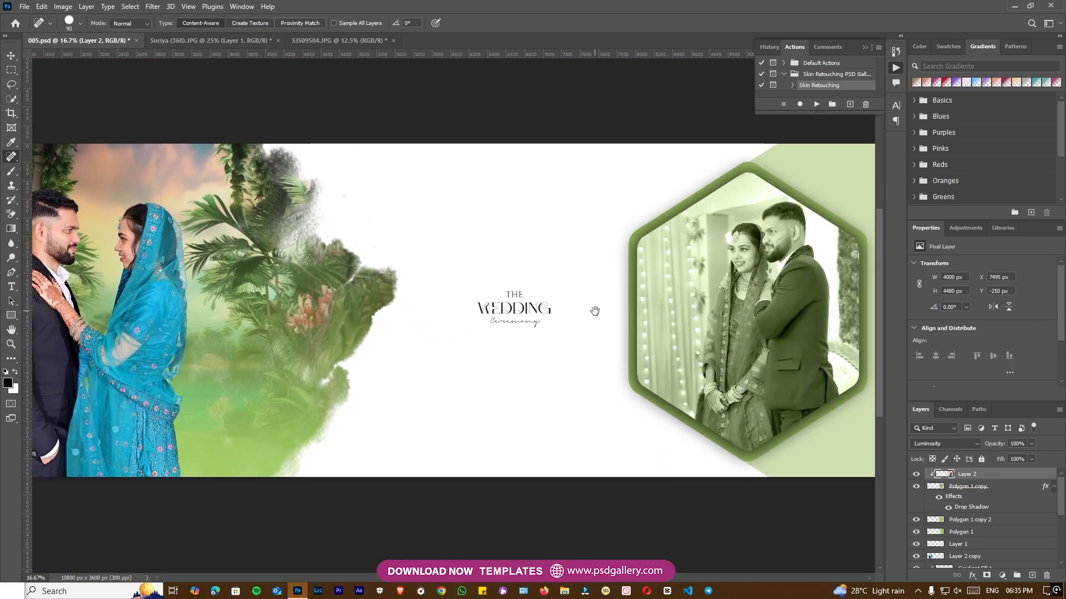
key("v")
scroll(583, 312, "up", 1)
scroll(500, 294, "left", 5)
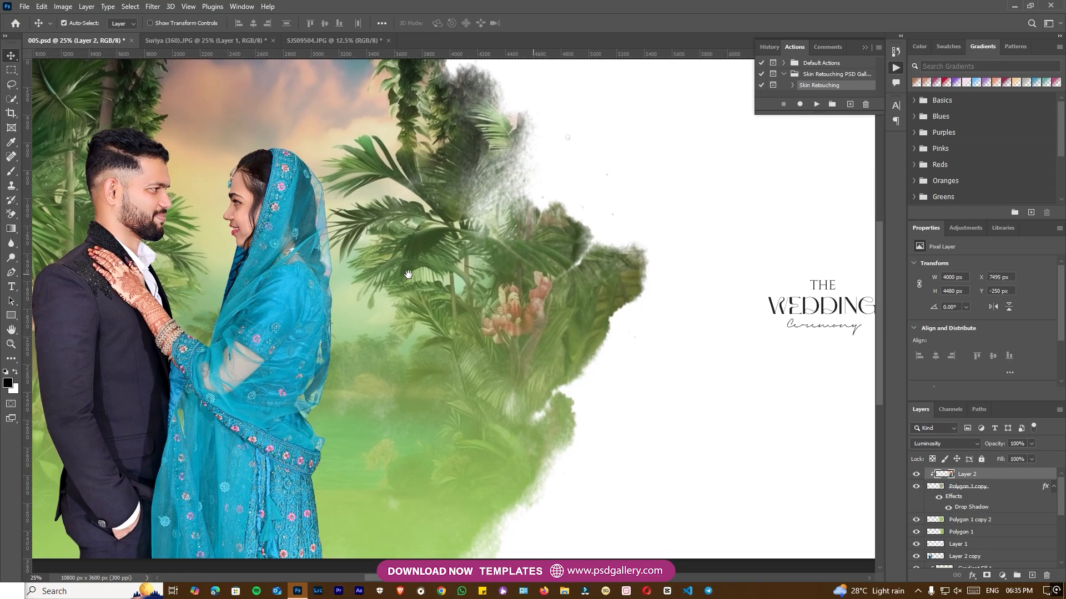
key("ctrl+plus")
scroll(472, 304, "right", 8)
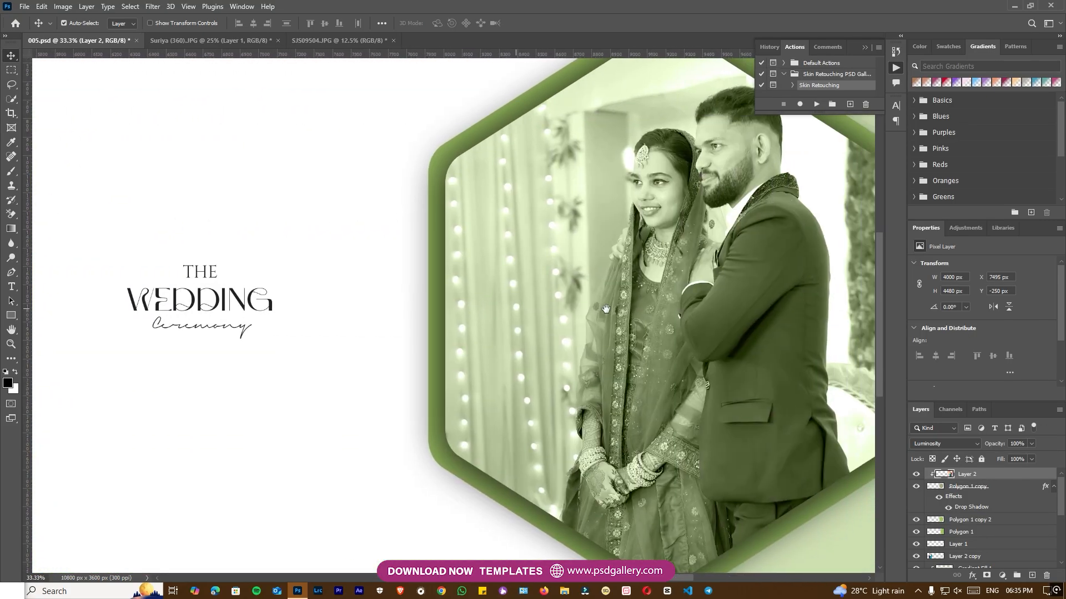
scroll(535, 308, "left", 6)
scroll(352, 249, "left", 8)
scroll(585, 330, "right", 4)
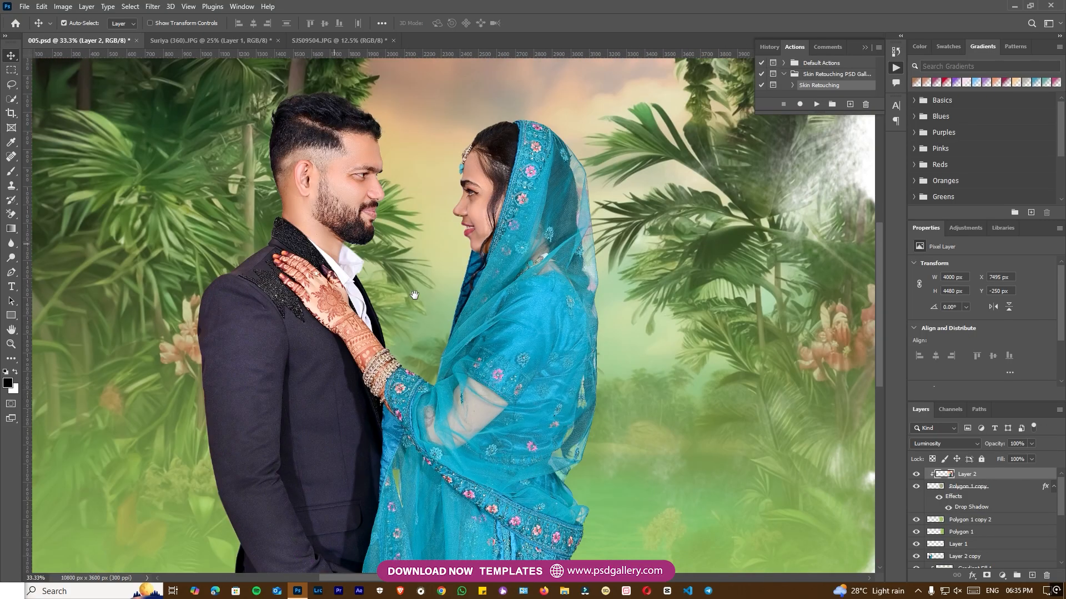
scroll(584, 329, "right", 2)
key("ctrl+minus")
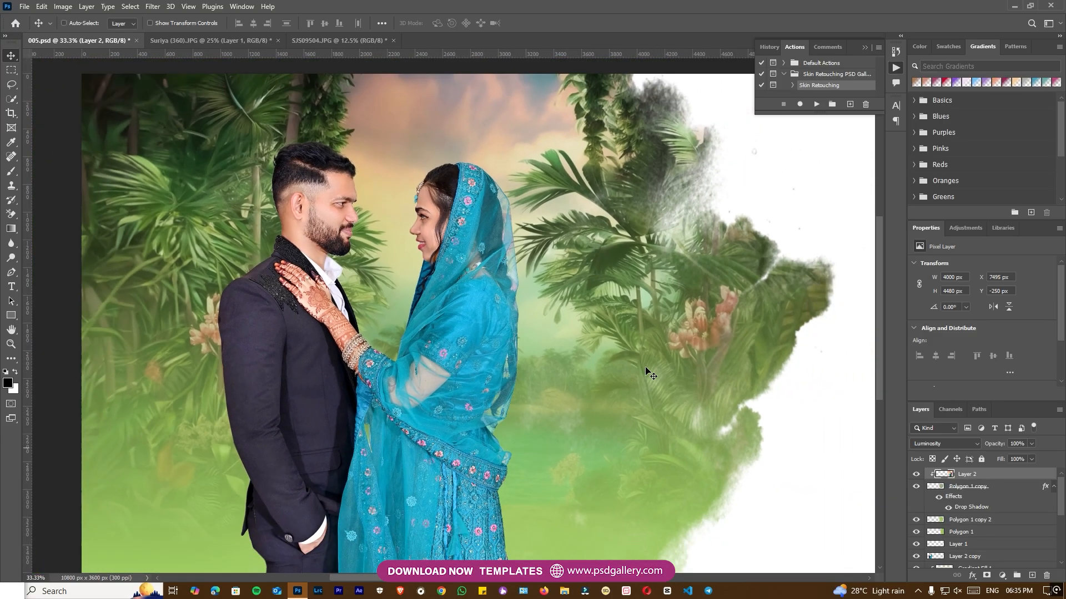
key("ctrl+plus")
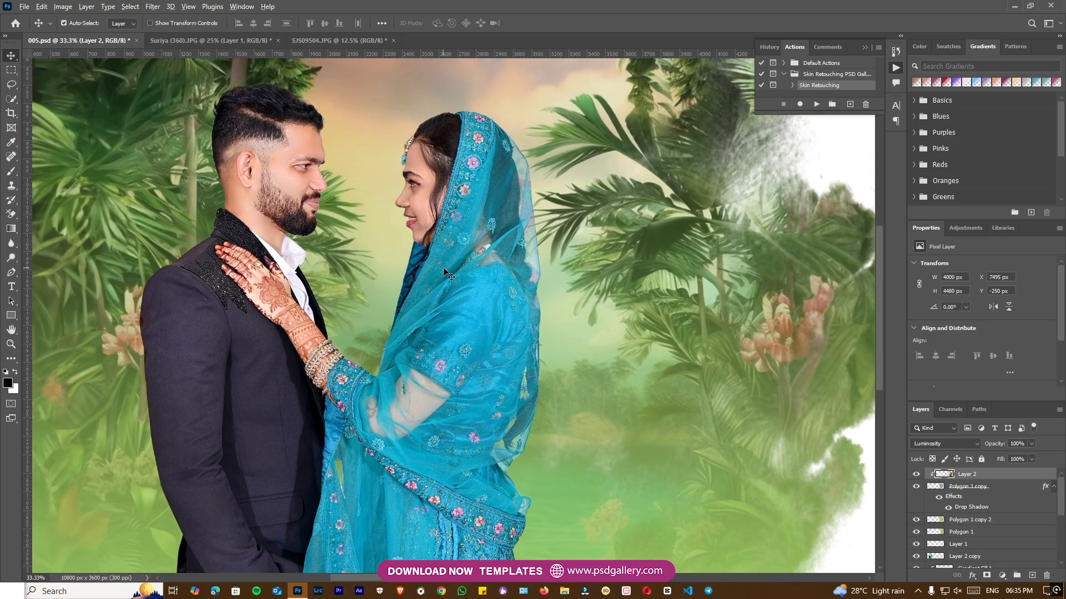